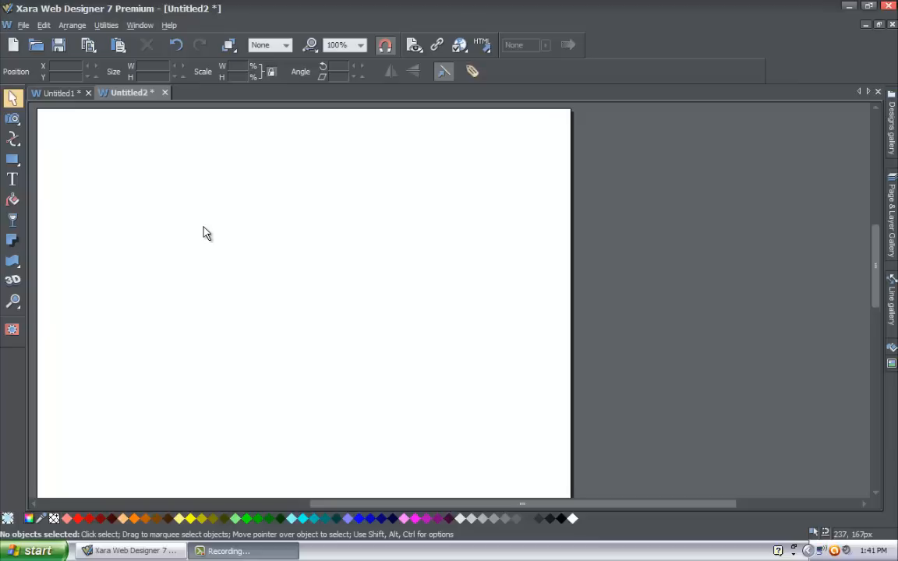
Draw a rectangle about 180 by 150 px in the upper-left area of the page.
mouse_move(12, 160)
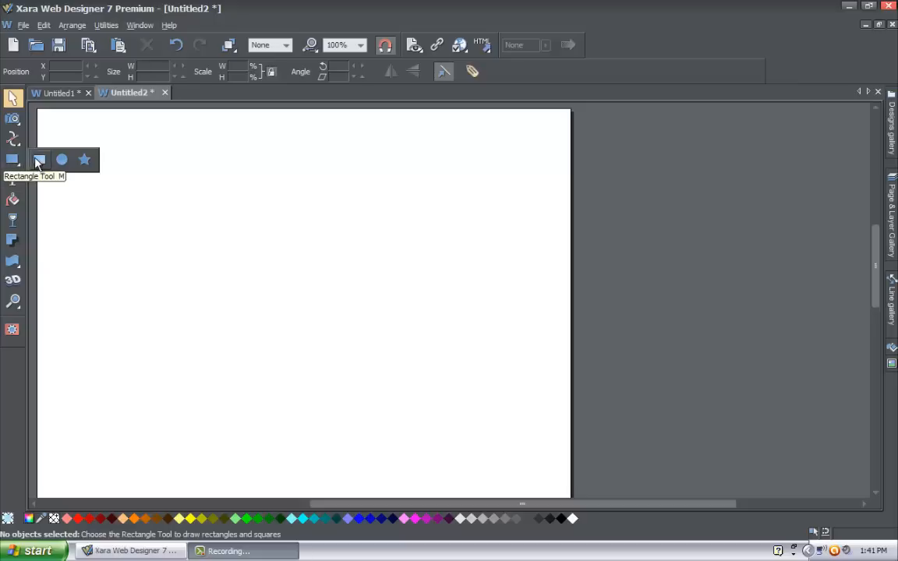
click(38, 161)
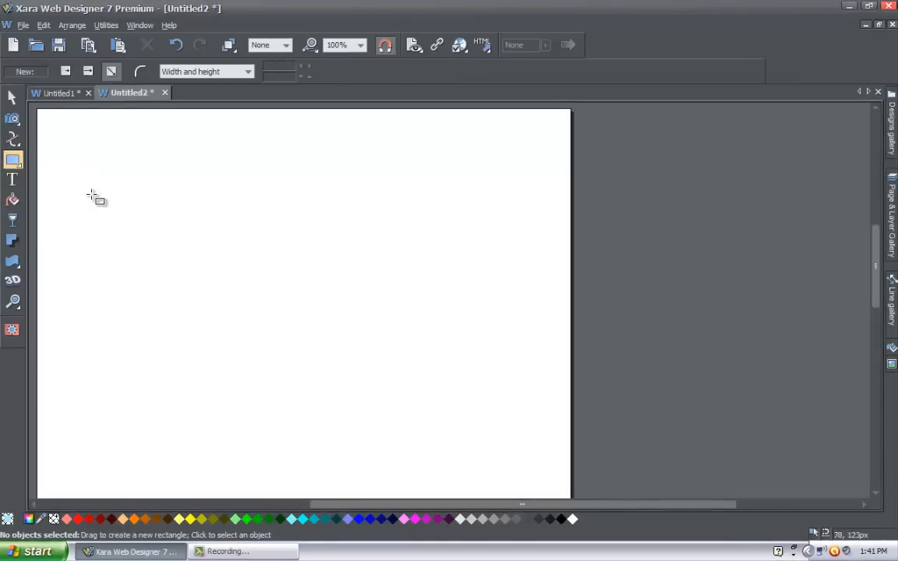
drag(83, 182, 209, 286)
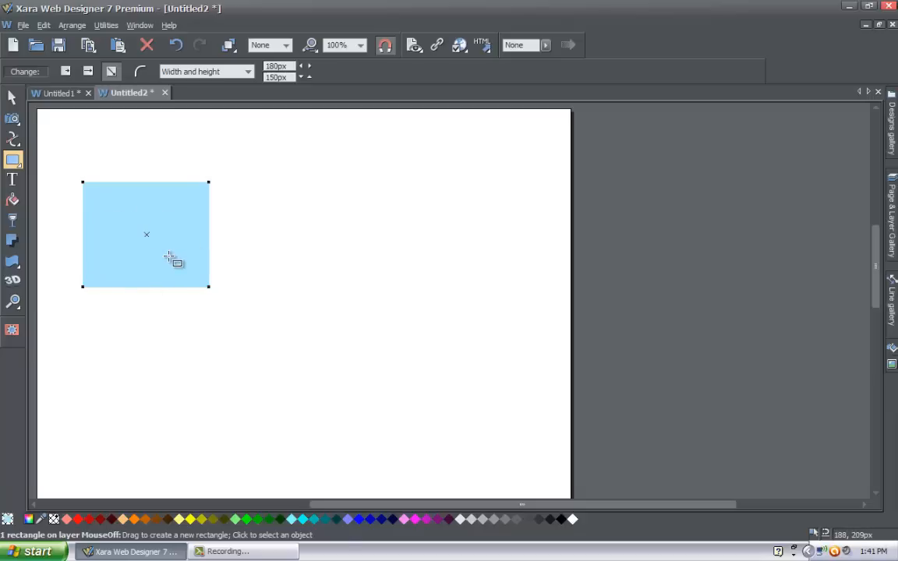
Change the rectangle's flat fill to pure red, ff0000, in the color editor.
click(13, 201)
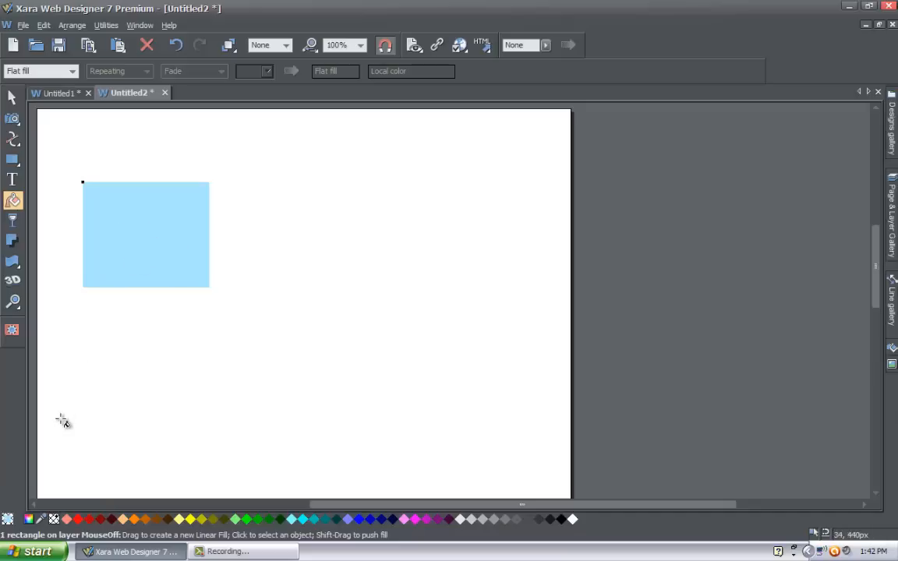
click(29, 520)
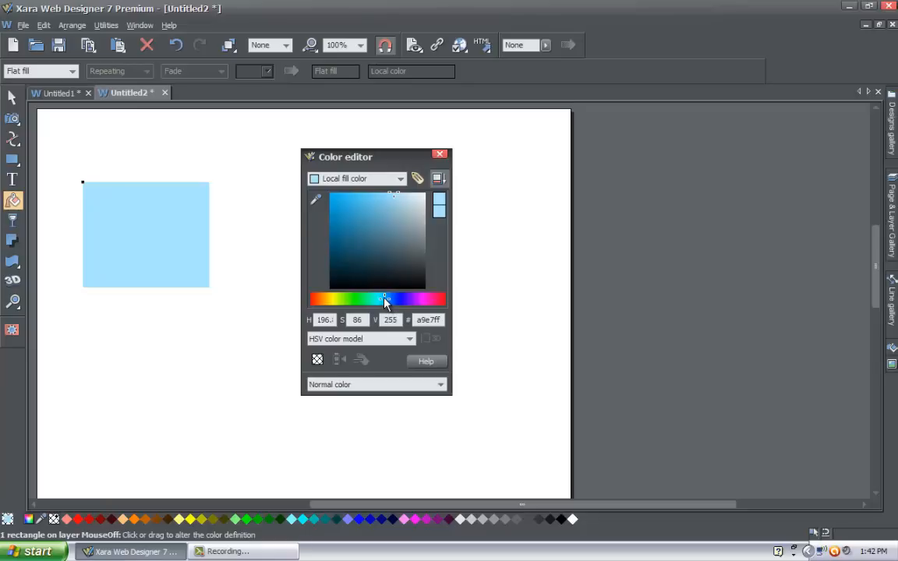
mouse_move(385, 299)
mouse_down()
mouse_move(315, 299)
mouse_move(407, 299)
mouse_move(300, 302)
mouse_up()
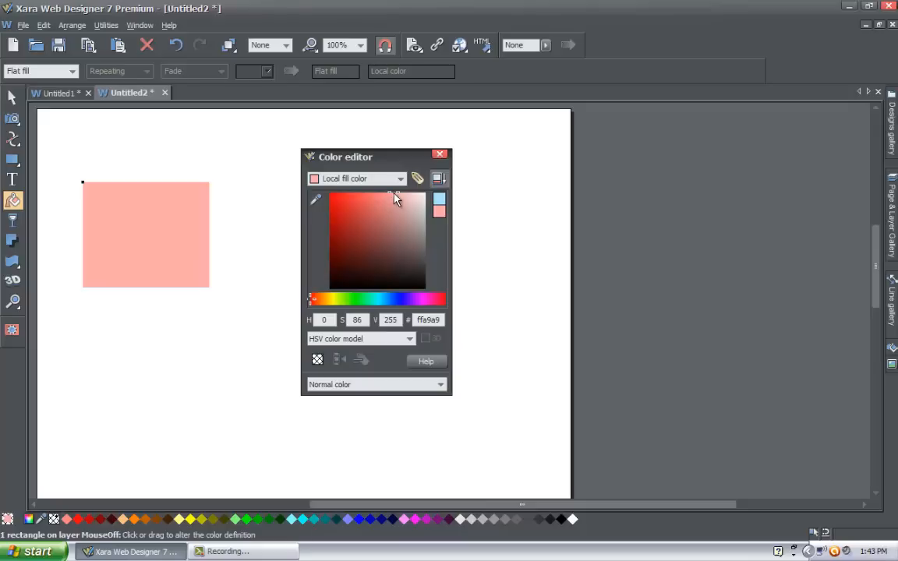
drag(392, 196, 320, 192)
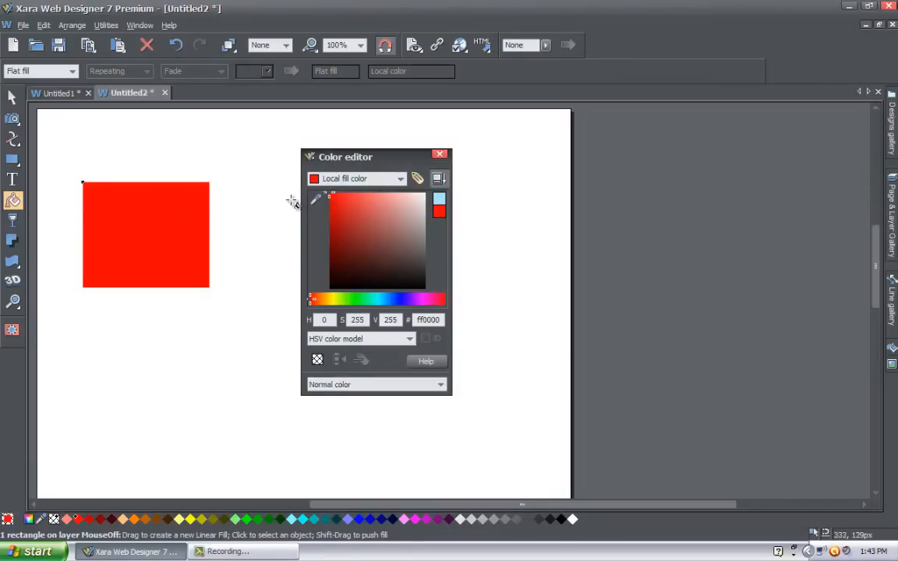
mouse_move(340, 201)
mouse_down()
mouse_move(407, 194)
mouse_move(334, 194)
mouse_up()
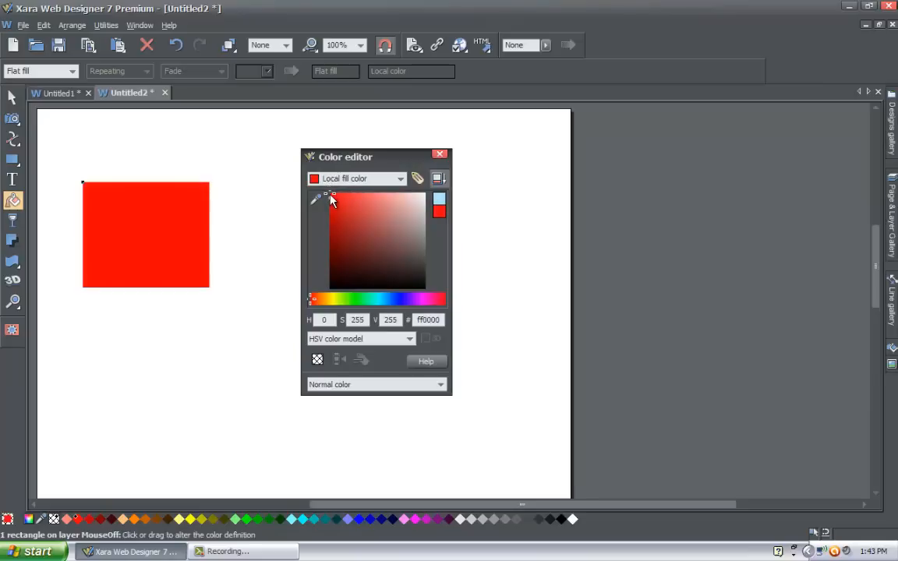
Try a yellow fill, ffe200, on the rectangle and return it to pure red, ff0000.
click(328, 205)
mouse_move(328, 210)
mouse_down()
mouse_move(327, 238)
mouse_move(318, 196)
mouse_up()
mouse_move(311, 304)
mouse_down()
mouse_move(416, 303)
mouse_move(321, 303)
mouse_move(334, 303)
mouse_up()
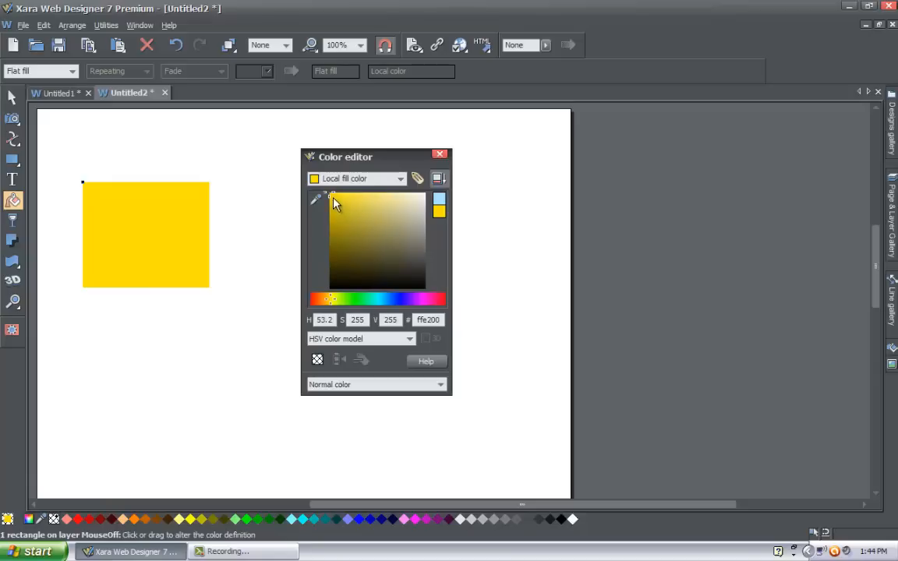
mouse_move(334, 300)
mouse_down()
mouse_move(312, 303)
mouse_move(352, 303)
mouse_move(321, 304)
mouse_up()
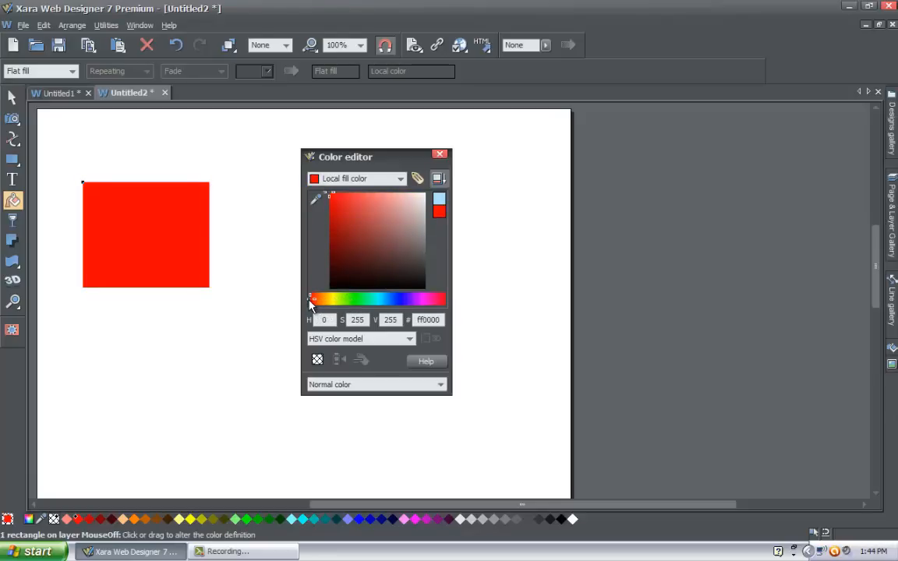
Give the rectangle a linear gradient fill with simple tiling instead of repeating.
click(73, 70)
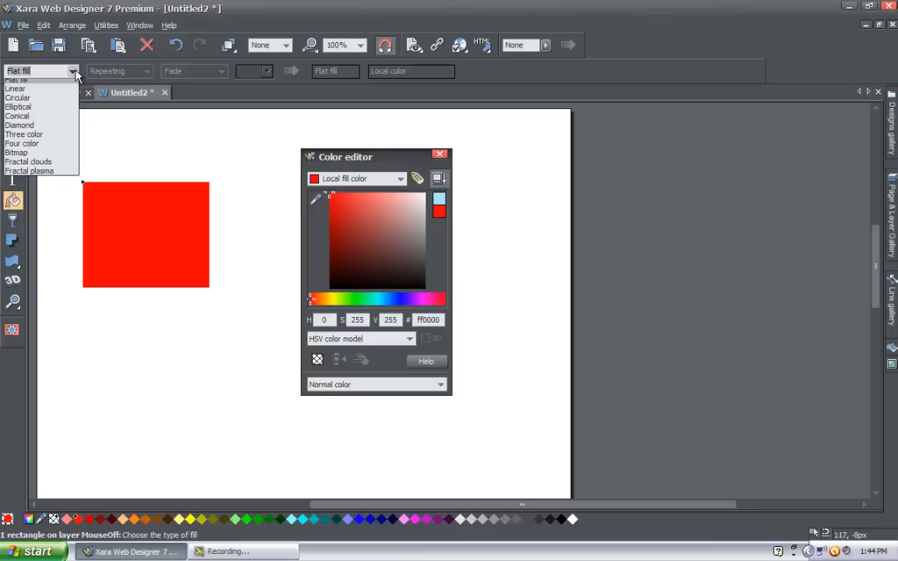
click(57, 91)
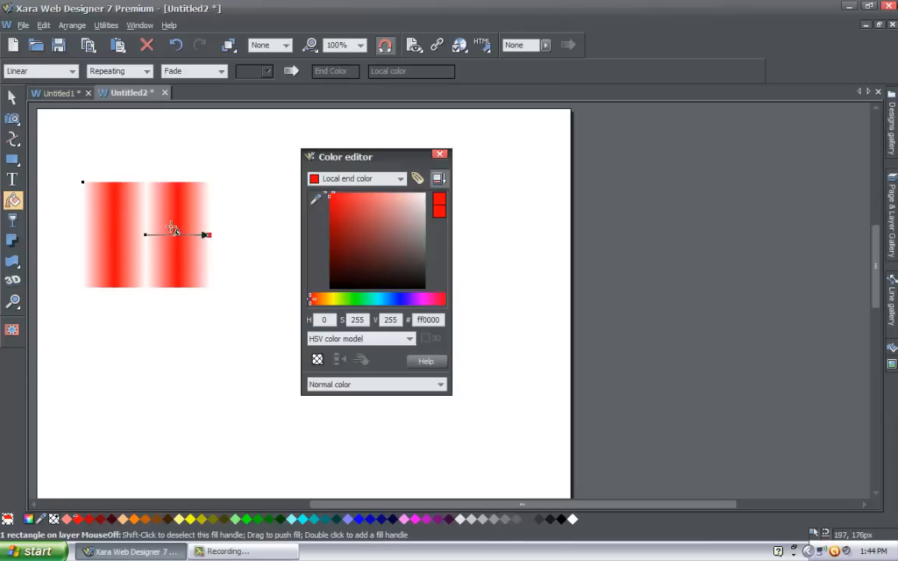
click(147, 72)
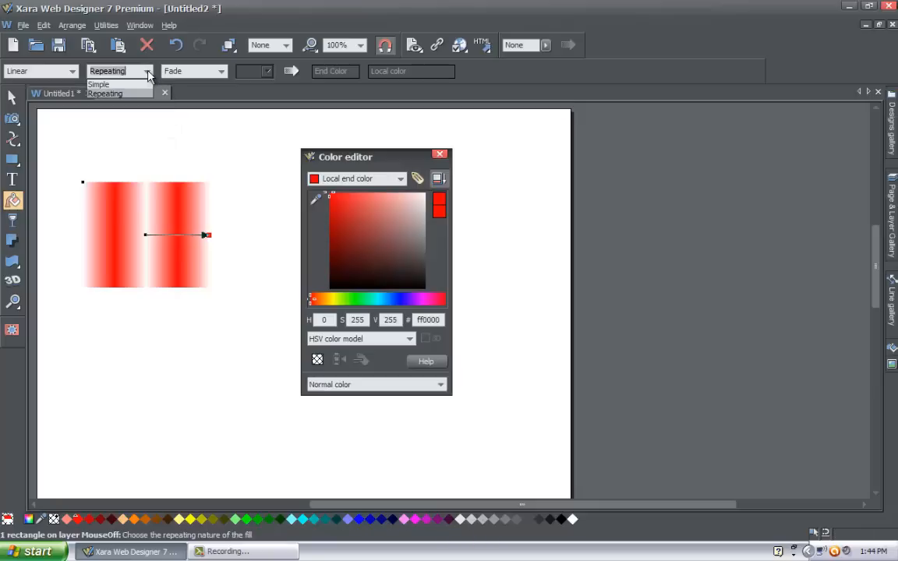
click(139, 85)
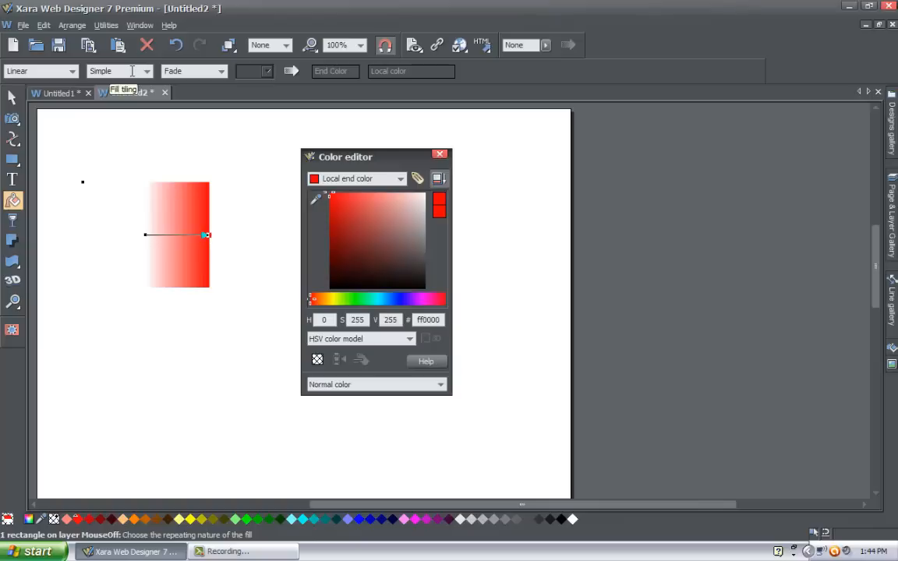
click(145, 72)
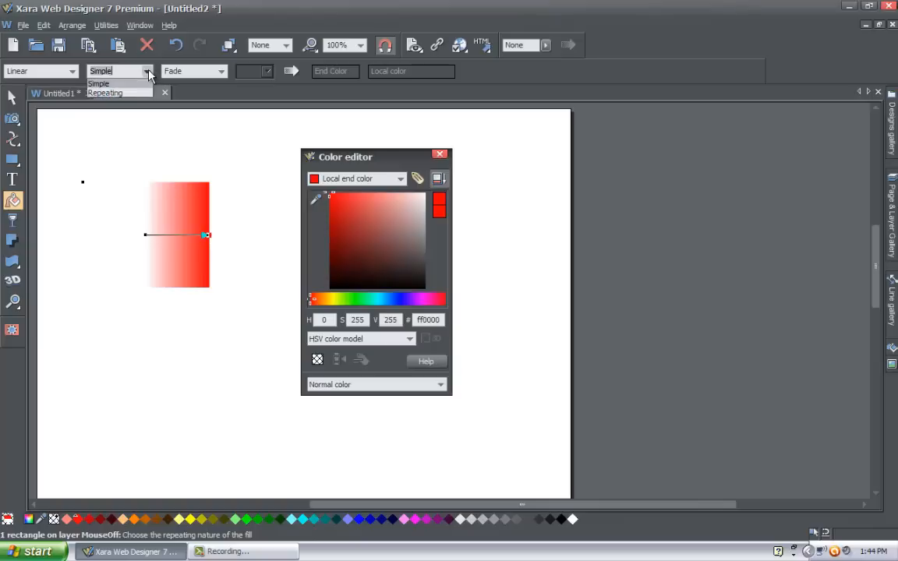
click(149, 74)
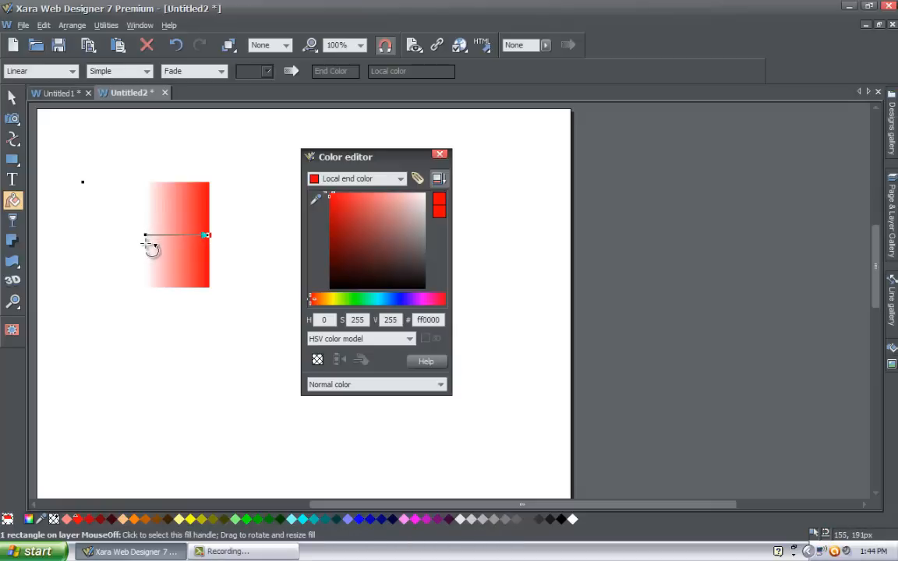
Set the gradient's end color to yellow-green c5ff00 and its start color to red fe1313.
click(148, 235)
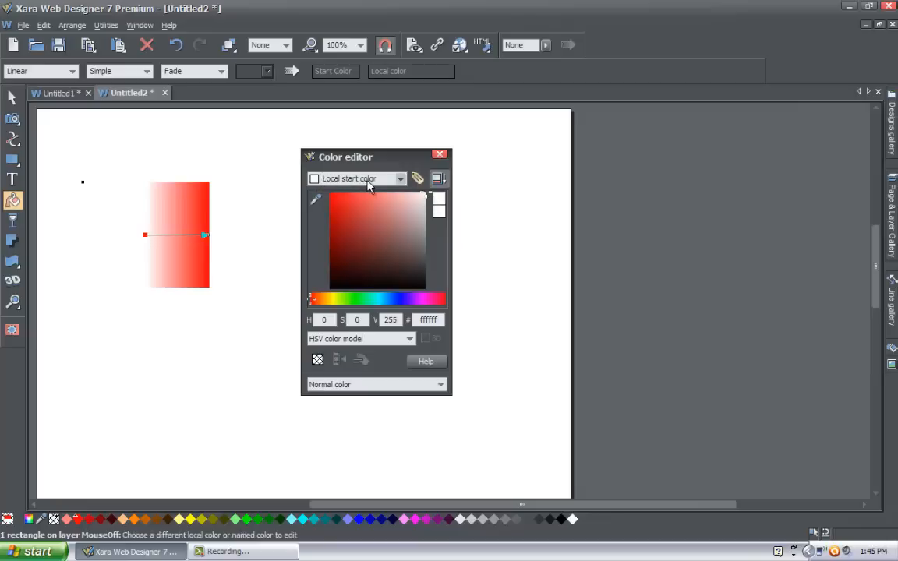
click(206, 235)
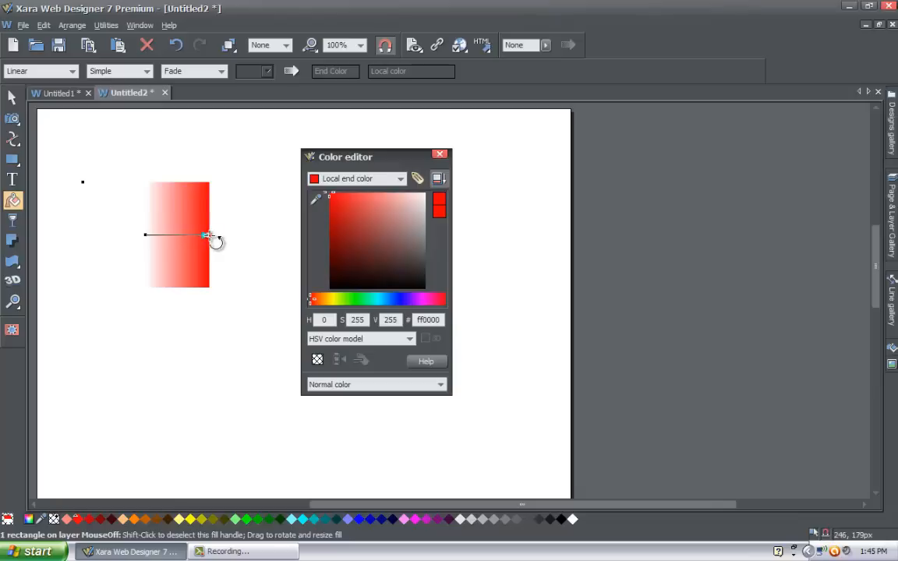
click(145, 234)
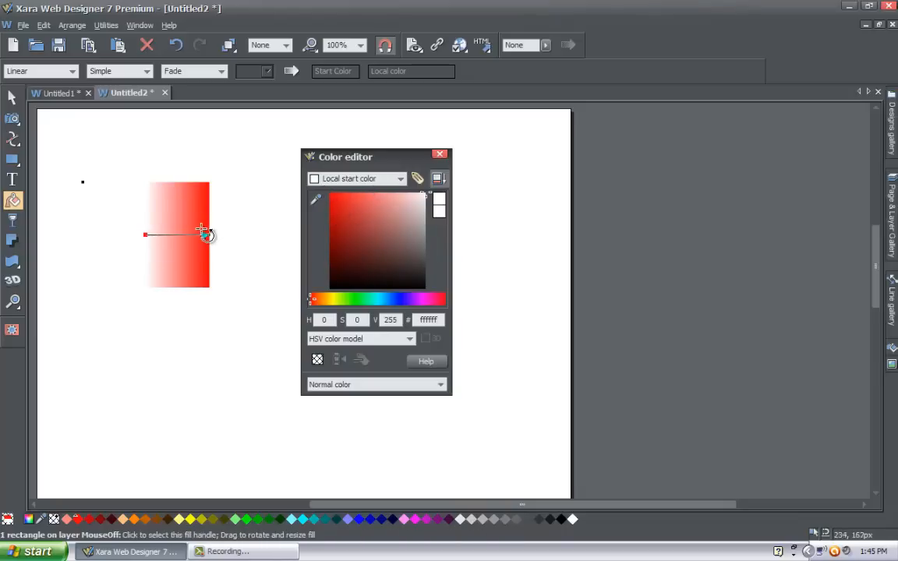
click(206, 236)
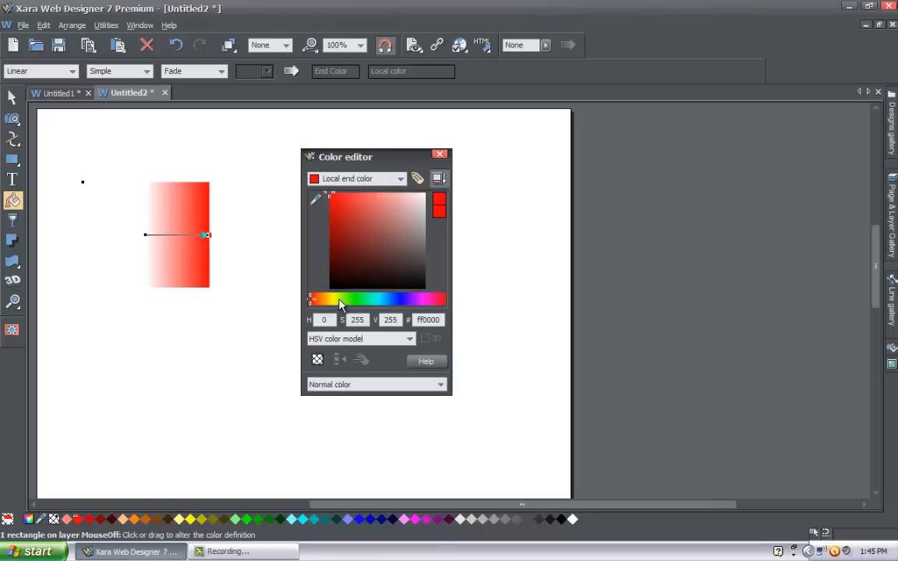
drag(315, 301, 339, 304)
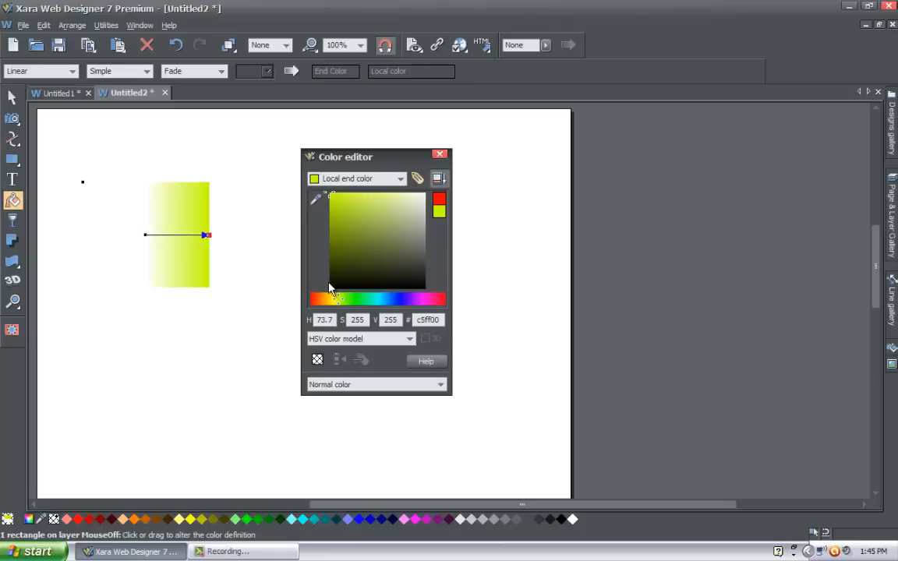
click(145, 235)
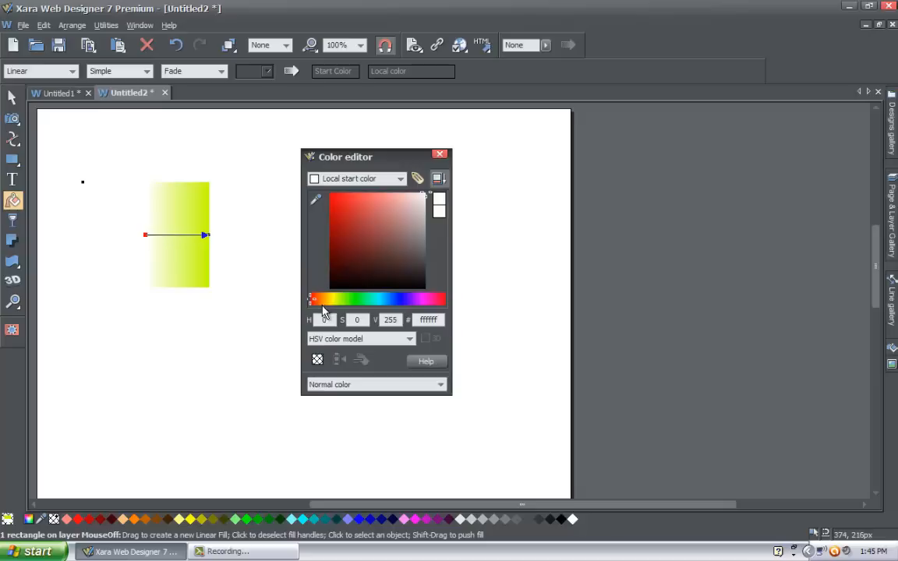
drag(343, 204, 336, 196)
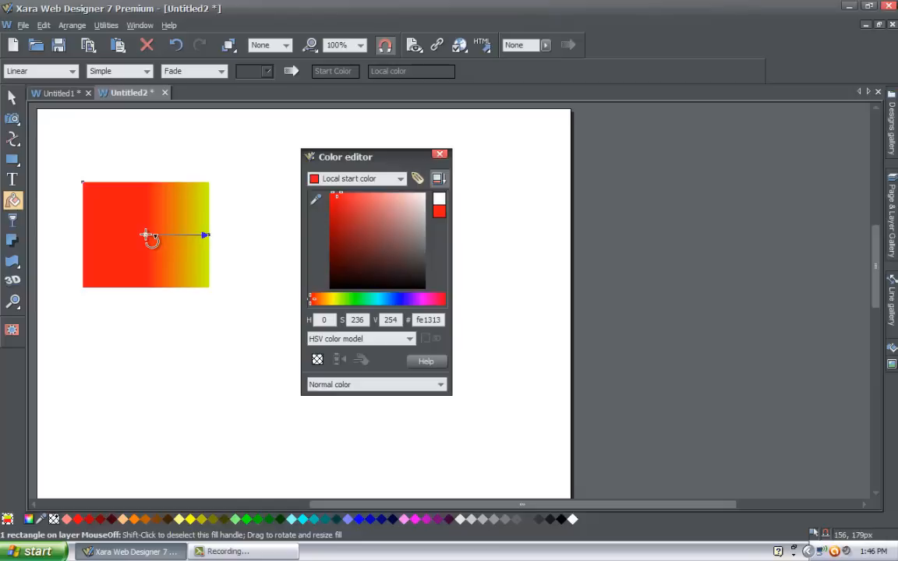
Reposition the gradient's start handle near the rectangle's left edge and its end handle a little inside the right edge.
drag(145, 234, 100, 234)
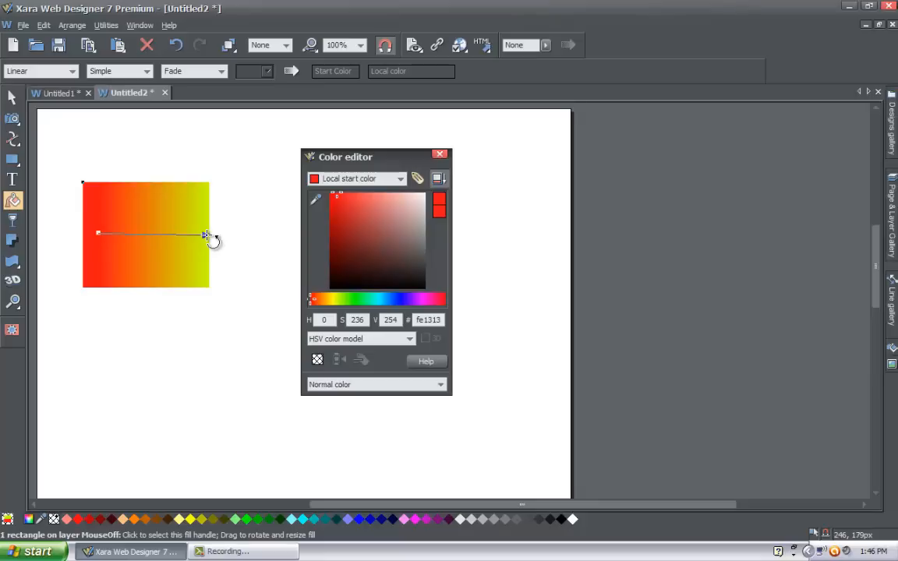
drag(206, 234, 130, 236)
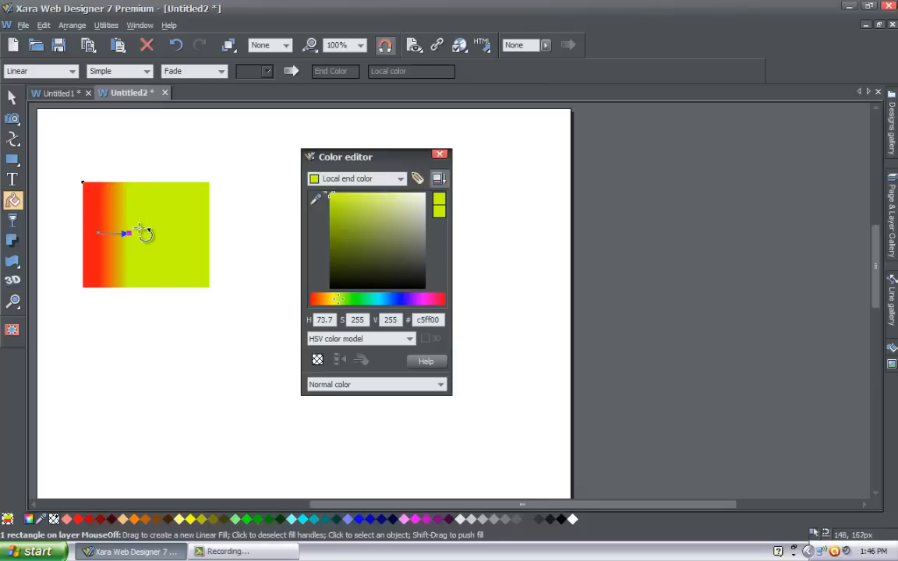
drag(126, 234, 179, 237)
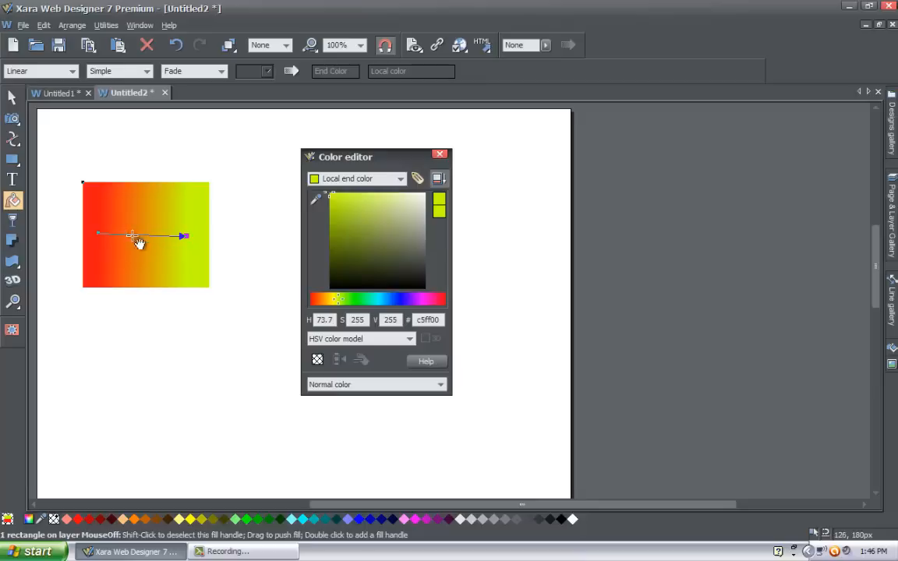
Add a fill handle midway along the gradient line and color it blue, 3e00ff.
double_click(141, 236)
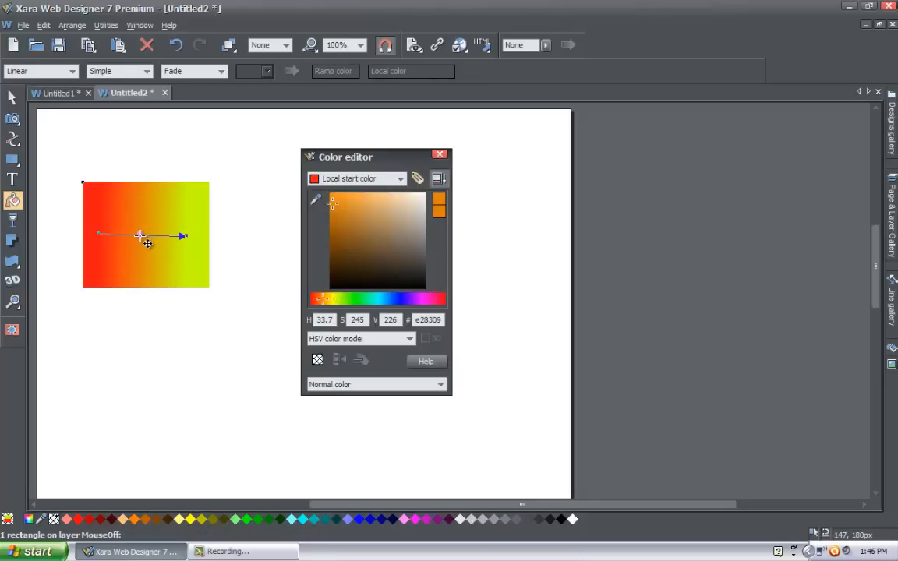
click(330, 303)
drag(331, 302, 352, 301)
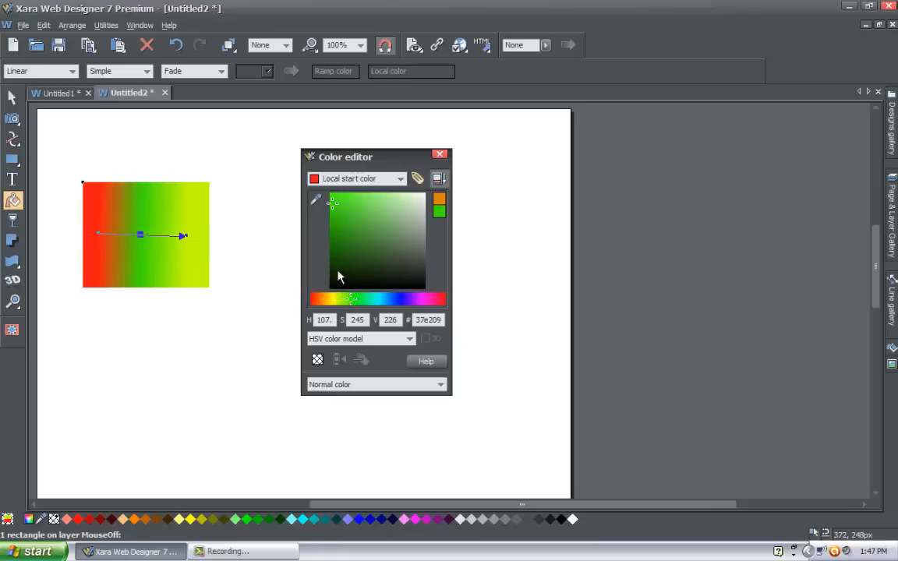
drag(328, 303, 331, 300)
drag(333, 203, 323, 184)
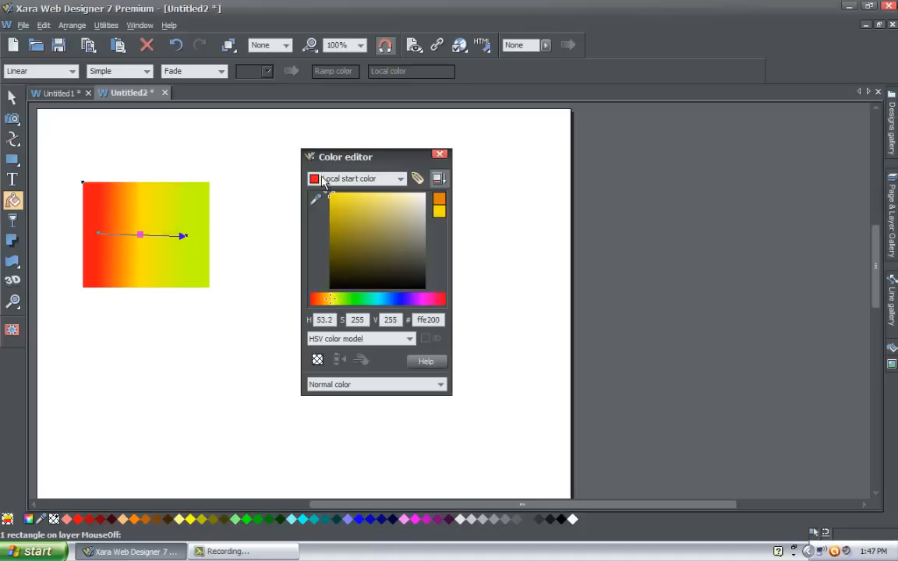
drag(333, 303, 406, 304)
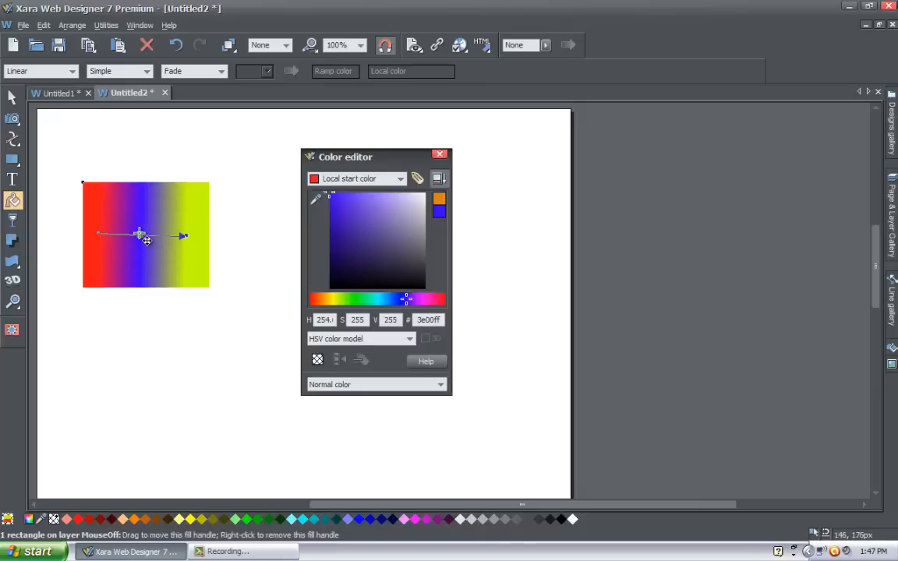
Reselect the blue middle fill handle and switch the color editor to the local start color.
mouse_move(147, 240)
mouse_down()
mouse_move(130, 242)
mouse_move(153, 242)
mouse_move(132, 232)
mouse_move(141, 234)
mouse_up()
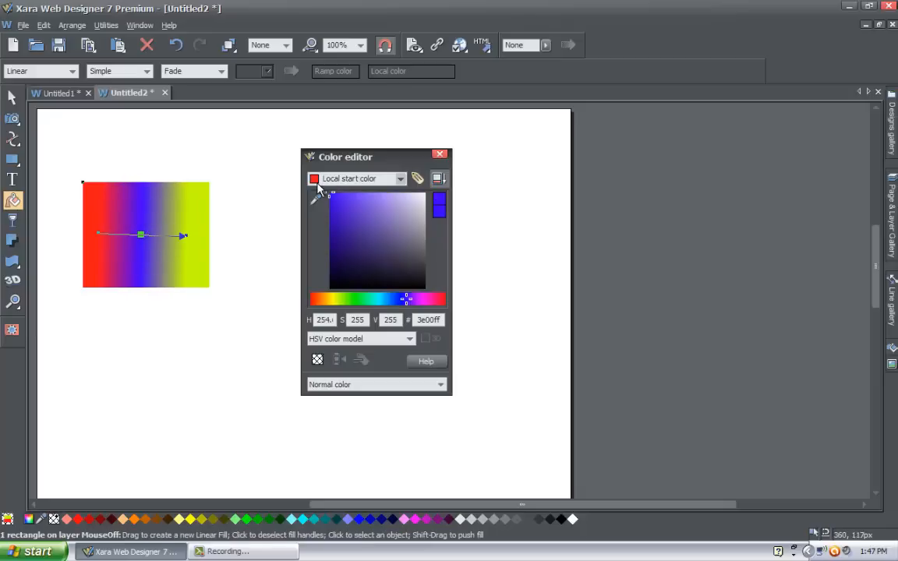
click(142, 243)
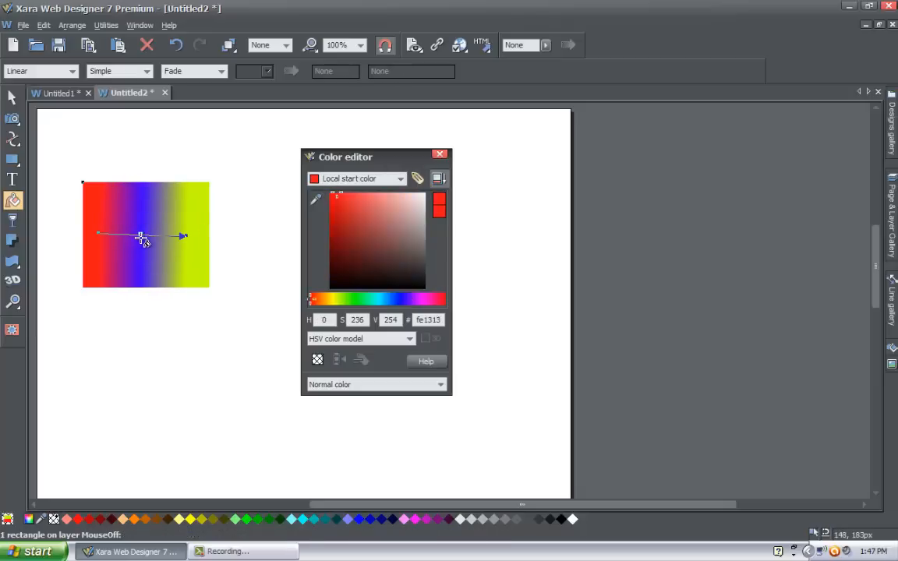
click(144, 238)
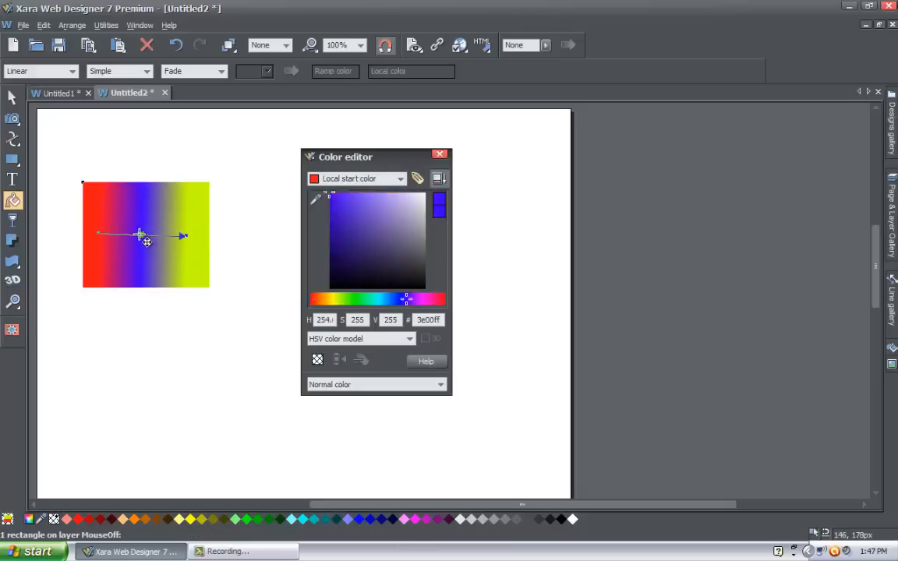
click(400, 179)
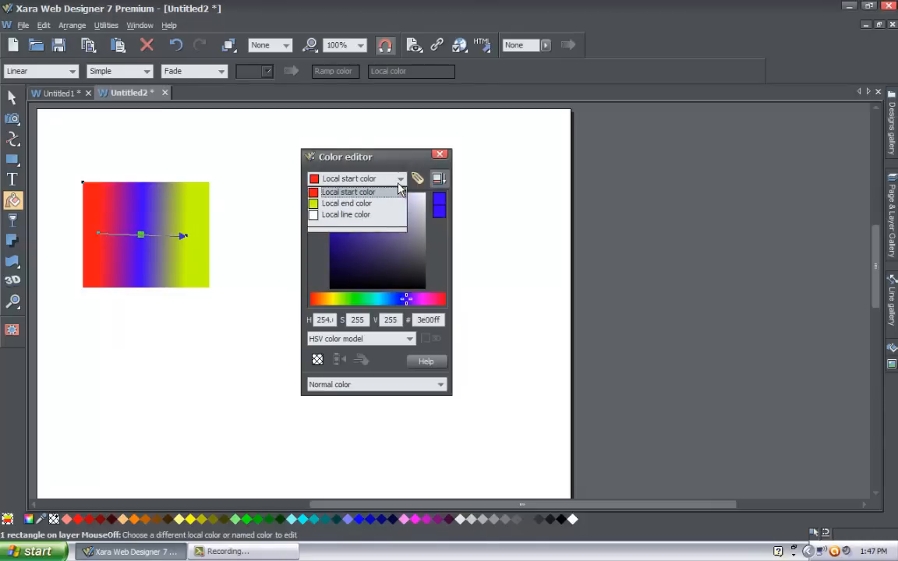
click(351, 191)
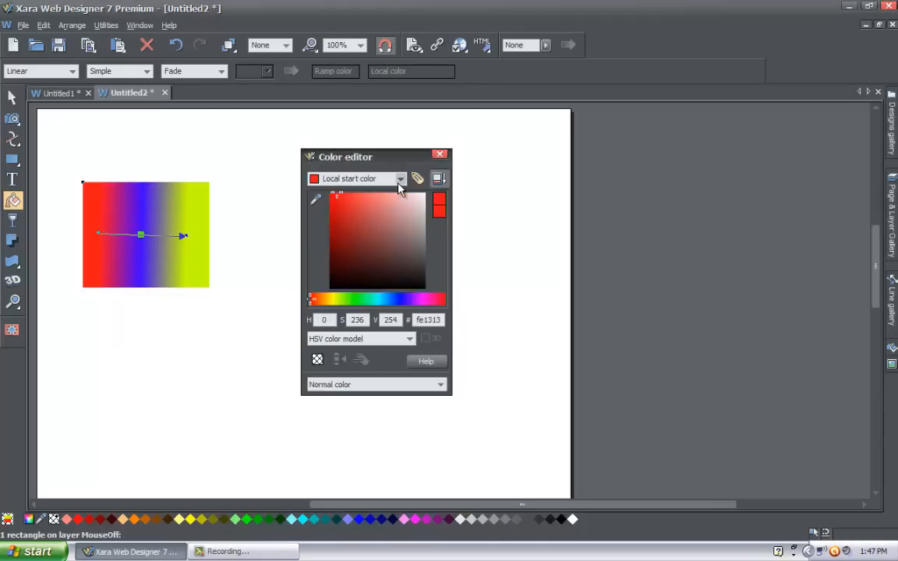
Recolor the gradient's blue middle fill handle to green, 00ff39.
click(148, 241)
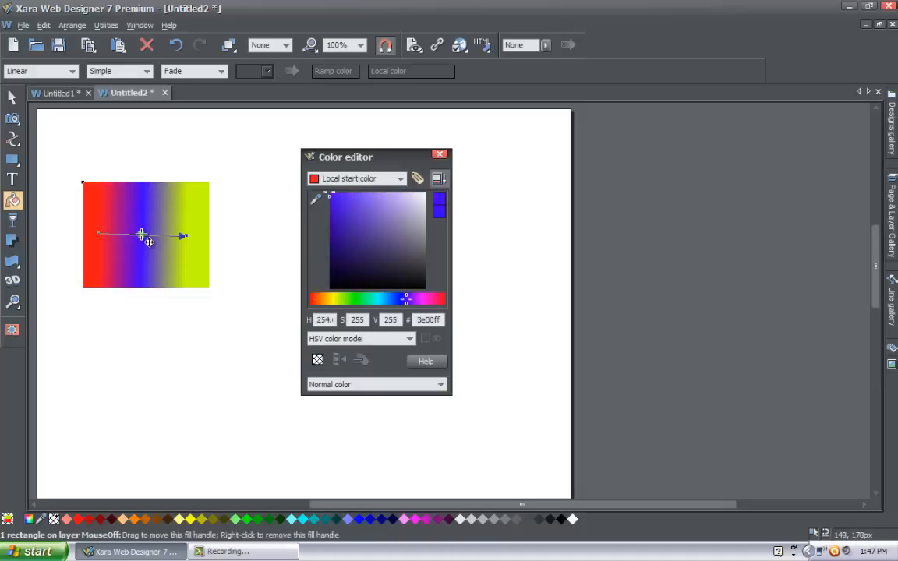
click(347, 299)
drag(347, 300, 362, 303)
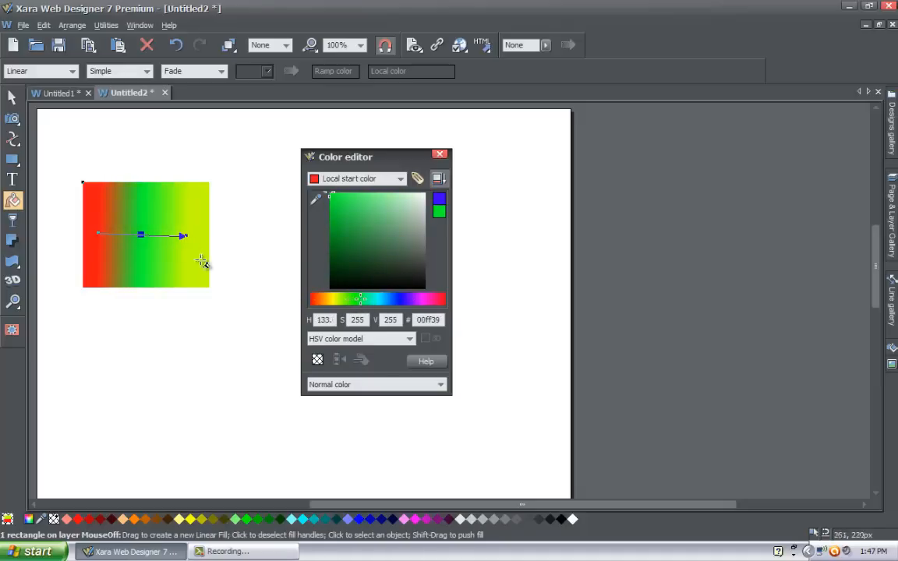
Add a second fill handle between the green handle and the gradient's end, and color it black, 000000.
double_click(160, 235)
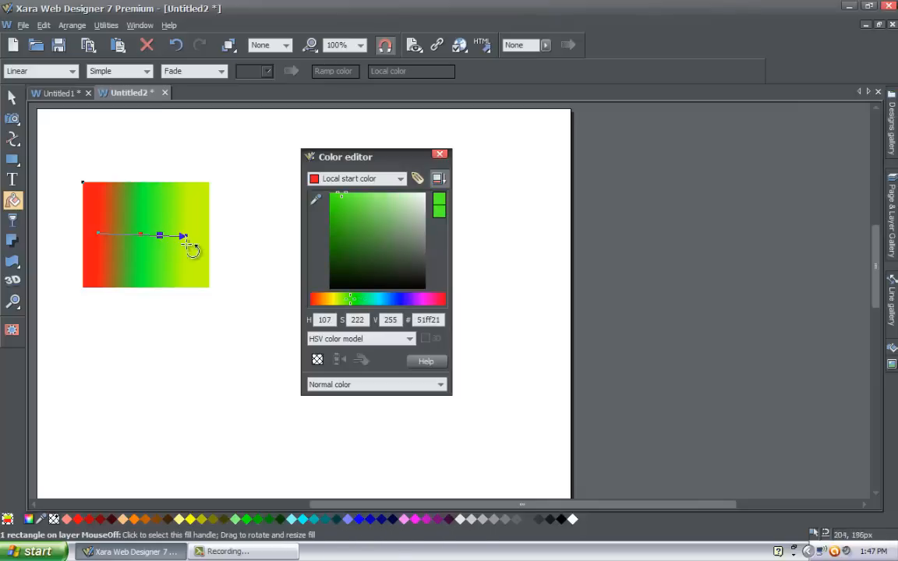
mouse_move(340, 302)
mouse_down()
mouse_move(331, 301)
mouse_move(388, 304)
mouse_up()
drag(384, 245, 435, 302)
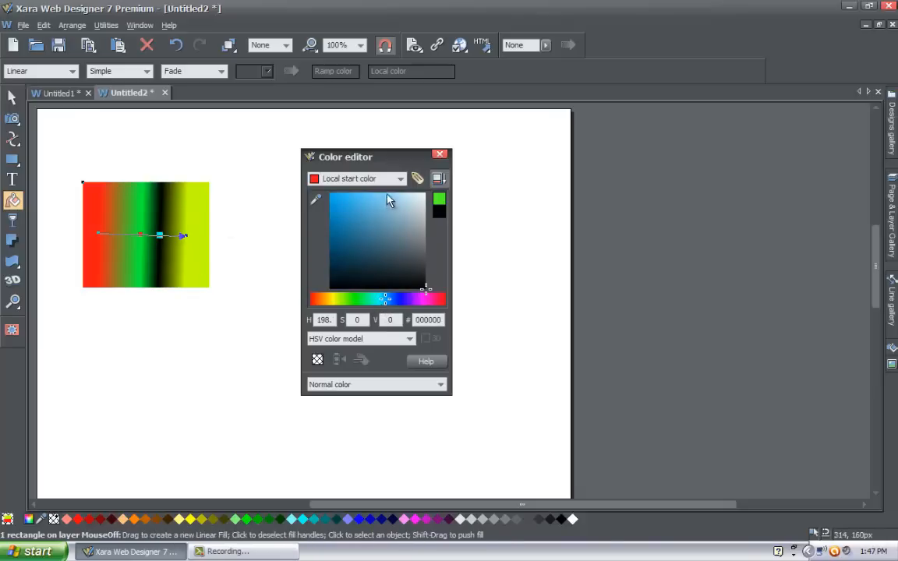
Reselect the black fill handle and recolor it near-white, fcfffd.
click(402, 178)
click(355, 192)
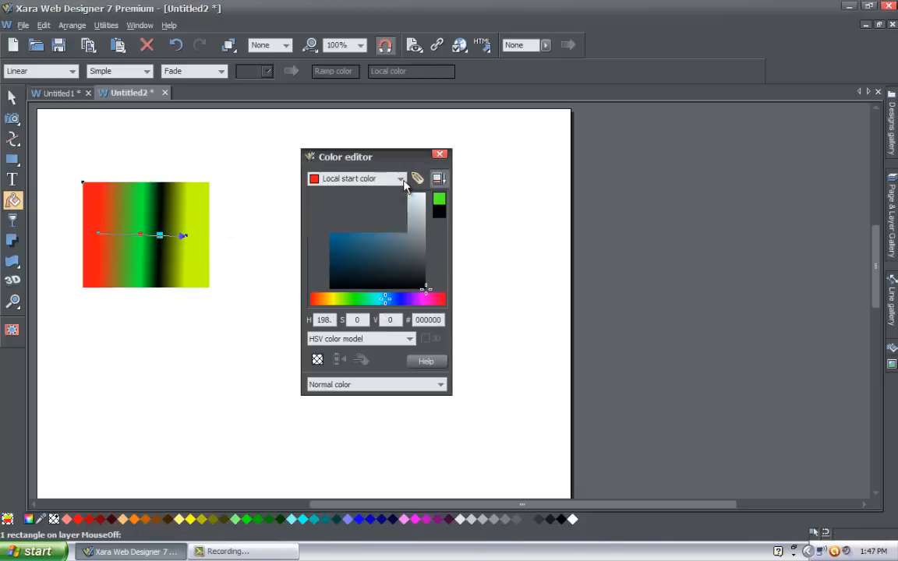
click(161, 236)
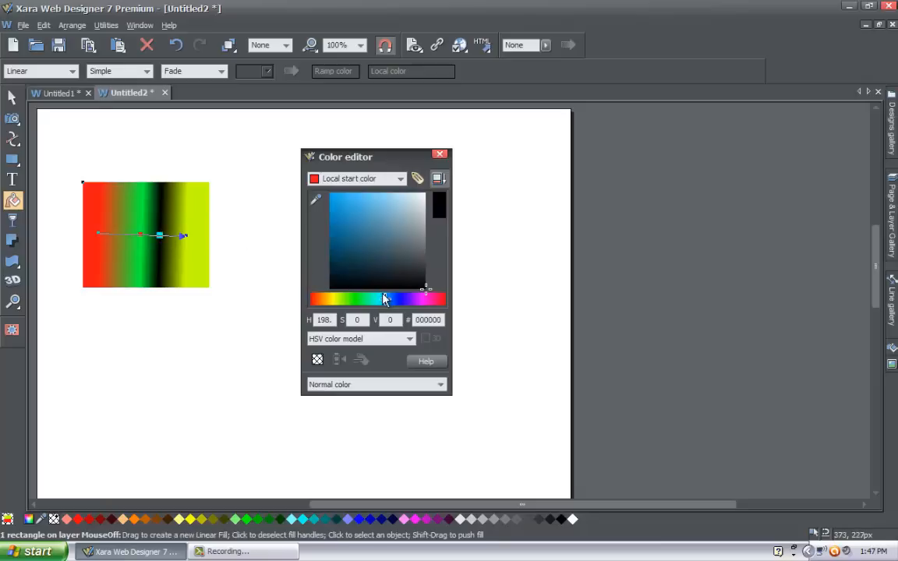
drag(384, 299, 426, 190)
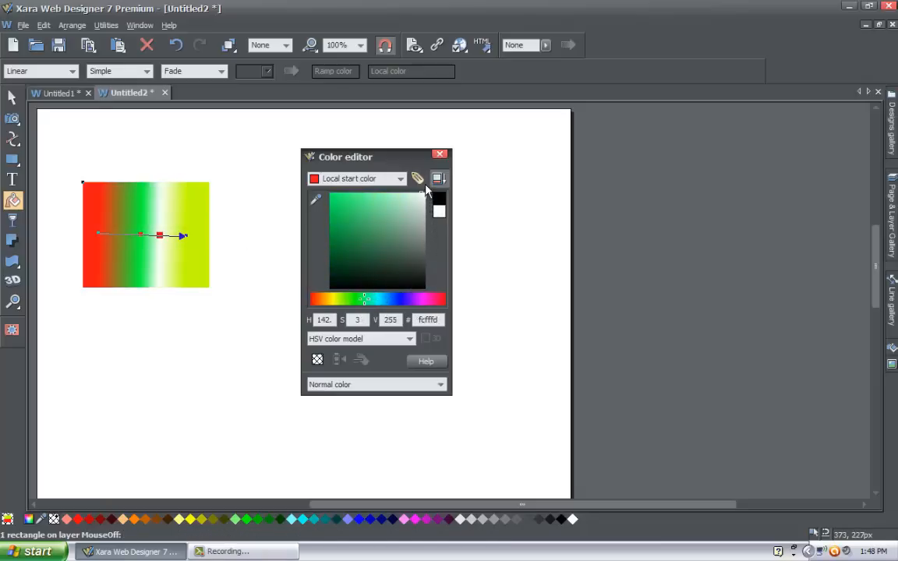
Recolor the green fill handle yellow, then black 000000, and remove that handle from the gradient.
shift+click(152, 241)
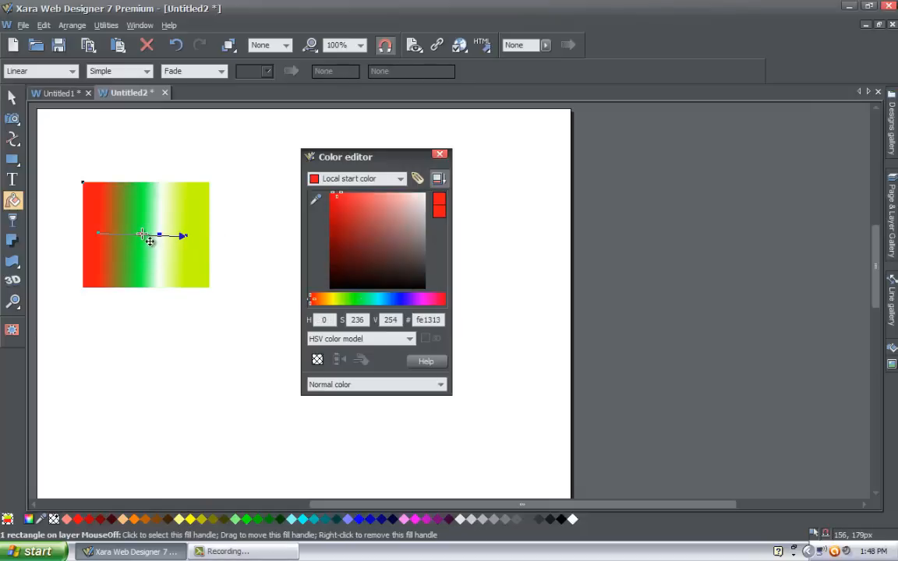
click(141, 233)
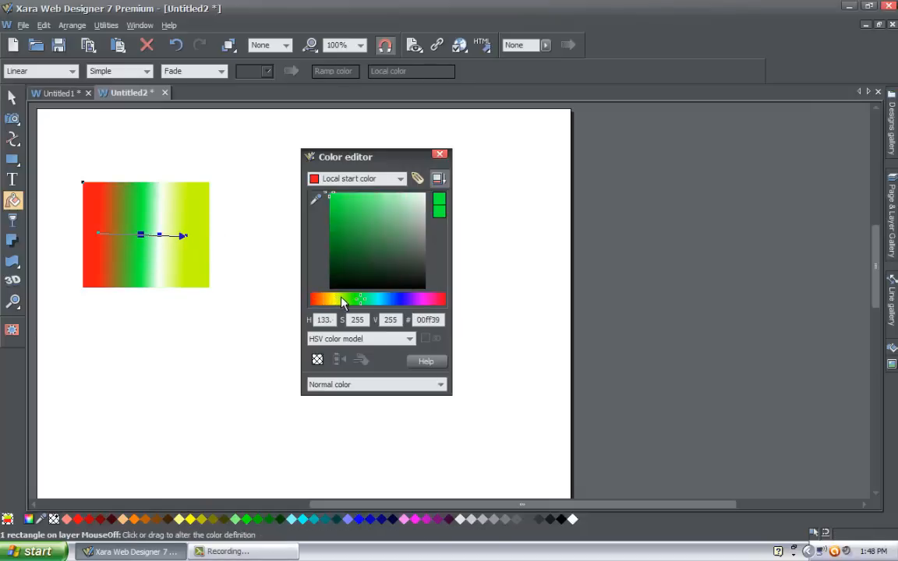
drag(330, 300, 333, 303)
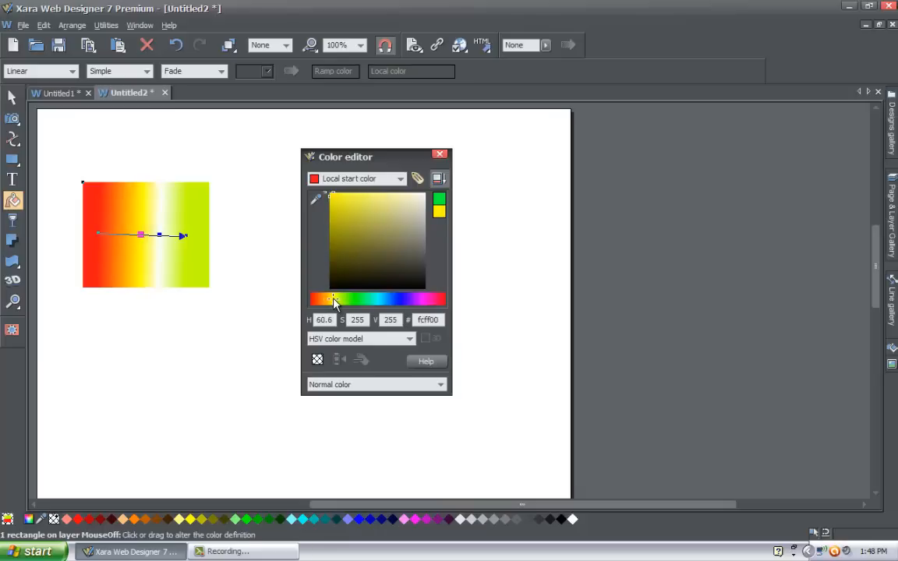
drag(378, 246, 435, 293)
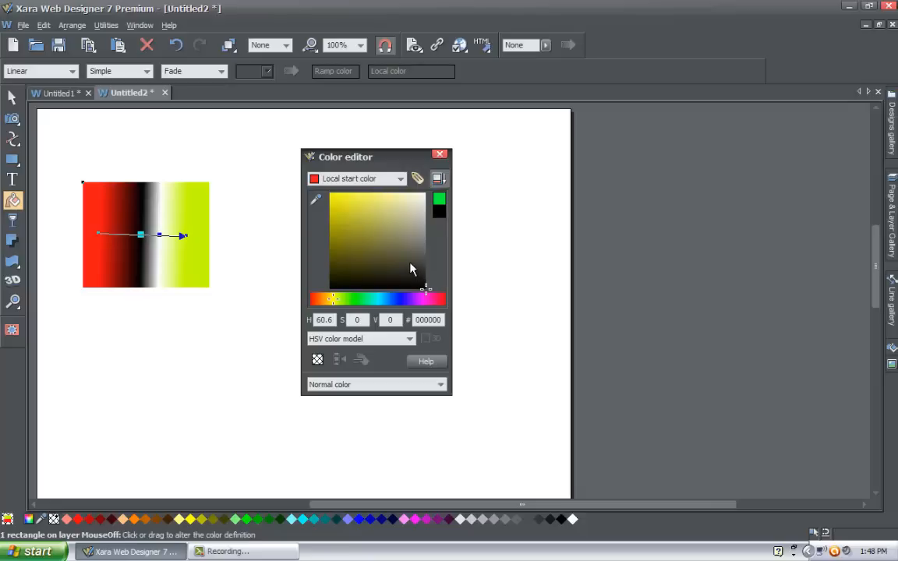
click(148, 243)
right_click(147, 243)
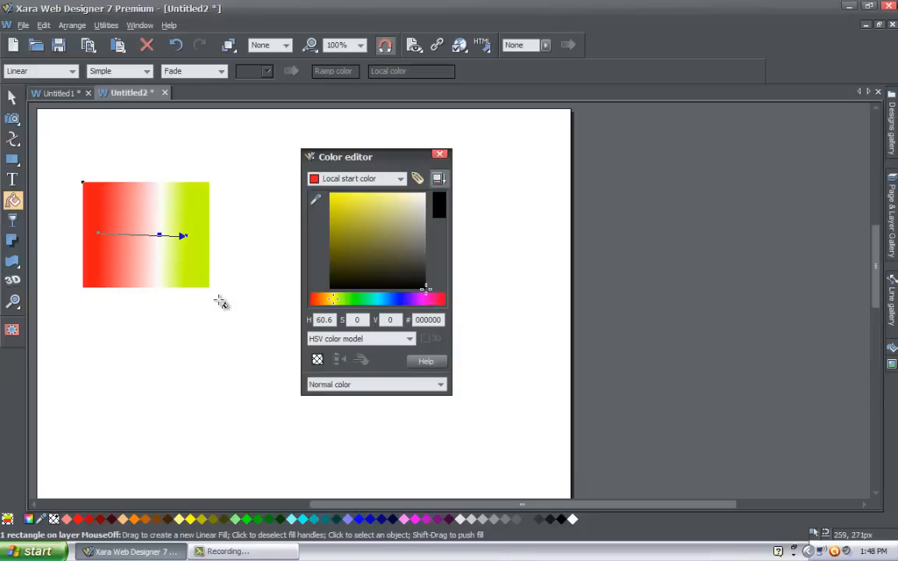
Recolor the remaining near-white fill handle green 00f95e, and switch the color editor to the local start color, then the local end color.
click(166, 242)
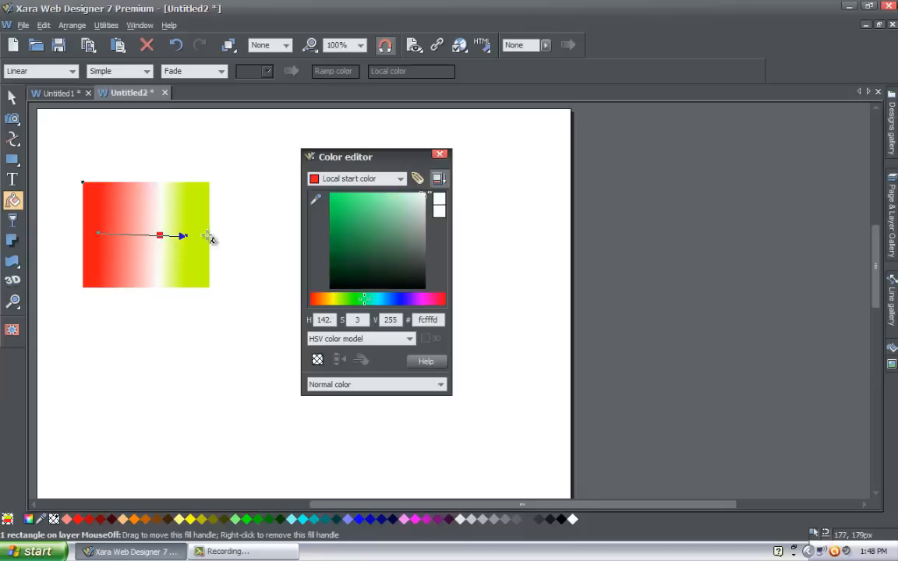
drag(356, 240, 324, 197)
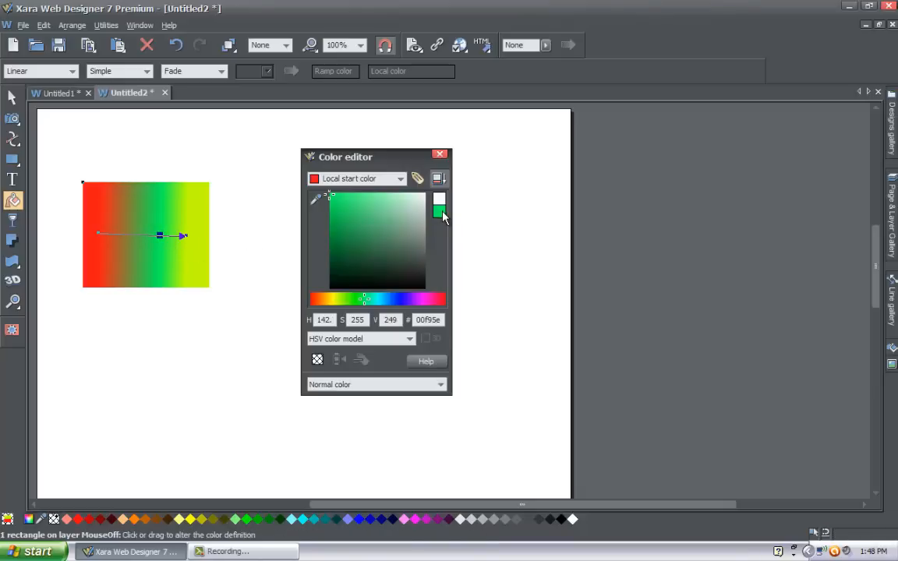
click(400, 179)
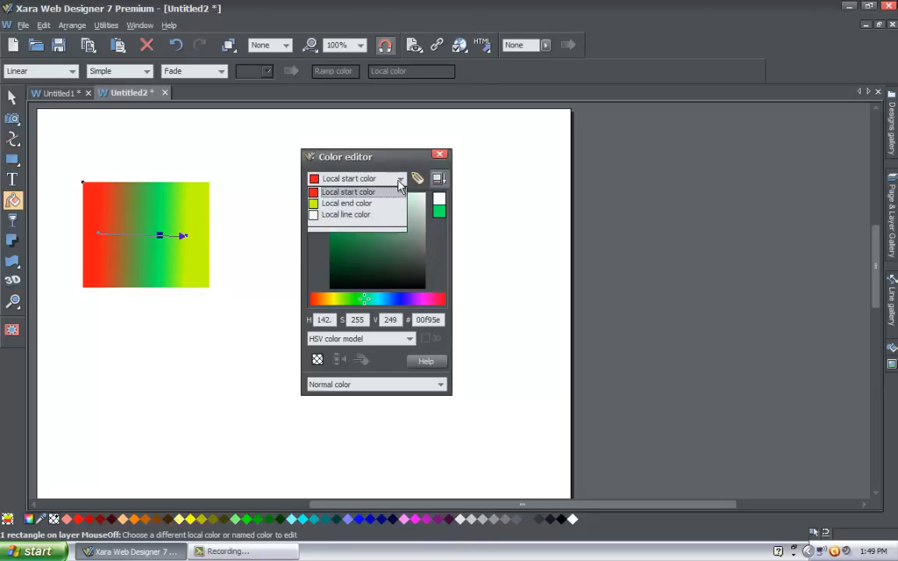
click(401, 192)
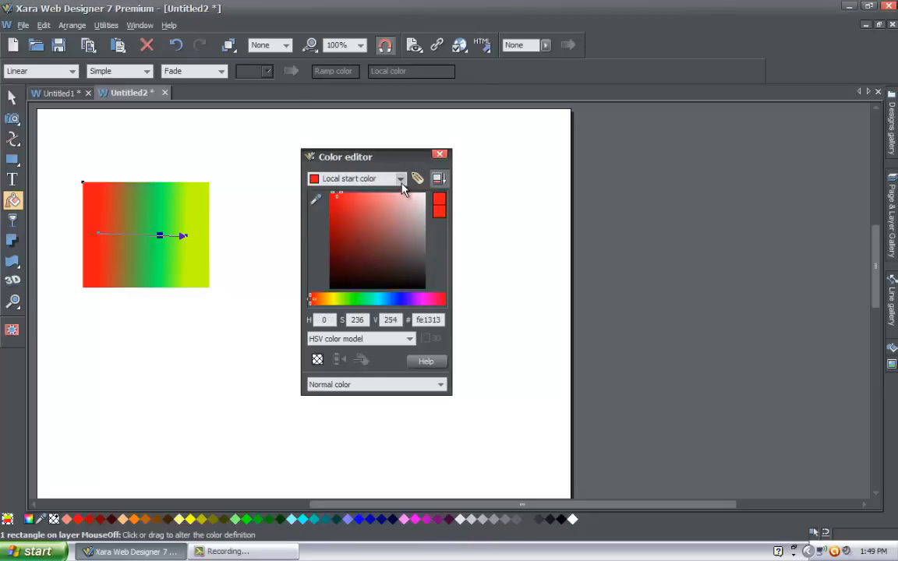
click(401, 185)
click(367, 204)
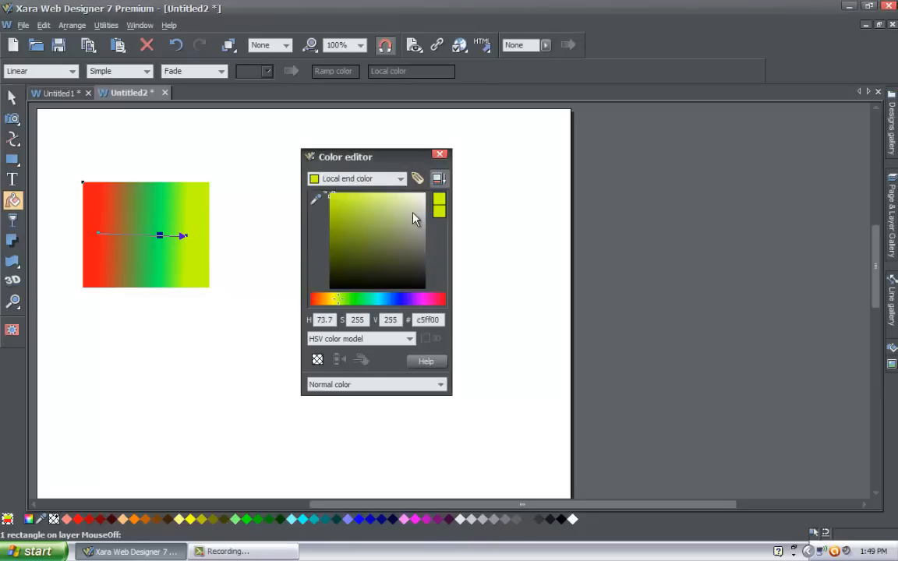
Recolor the green fill handle blue, 00a4f9, and set the gradient's end color to pink, ff0083.
click(159, 235)
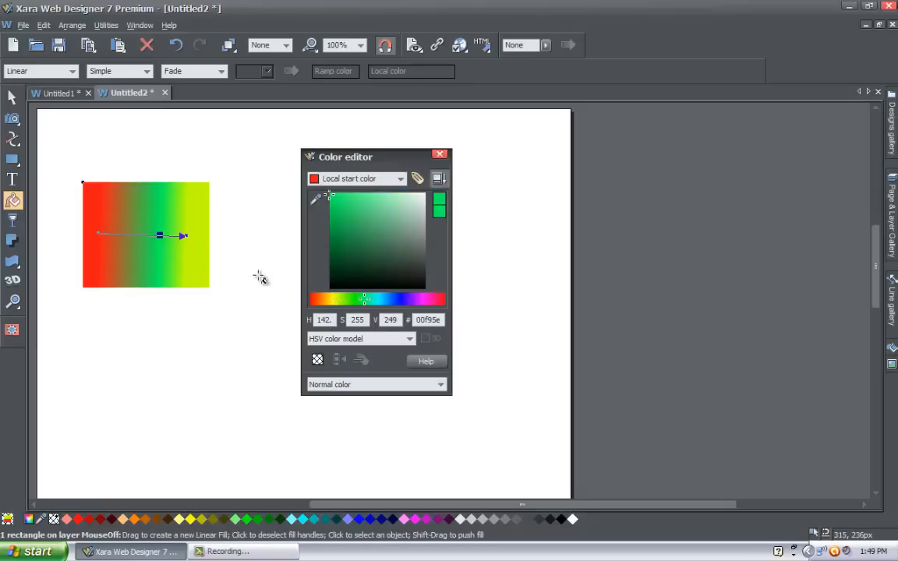
click(386, 300)
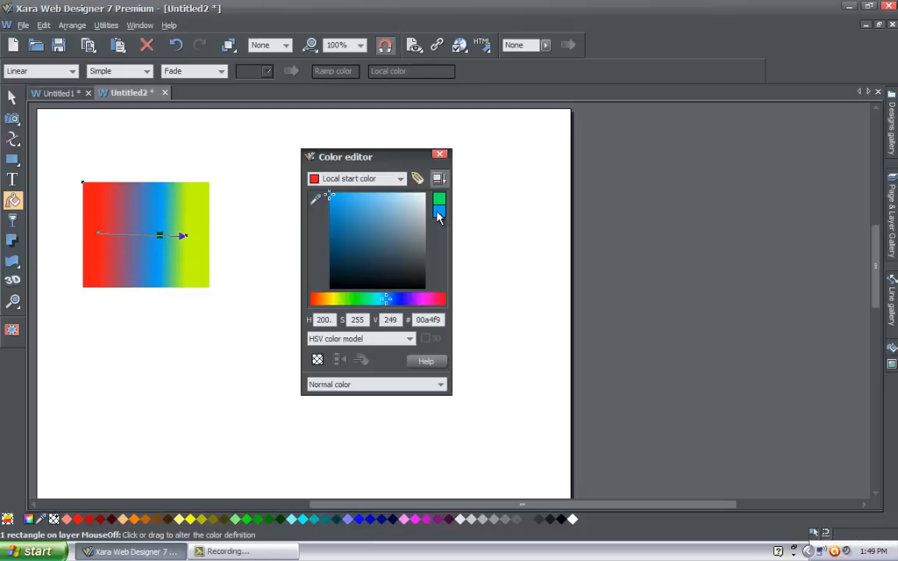
click(183, 236)
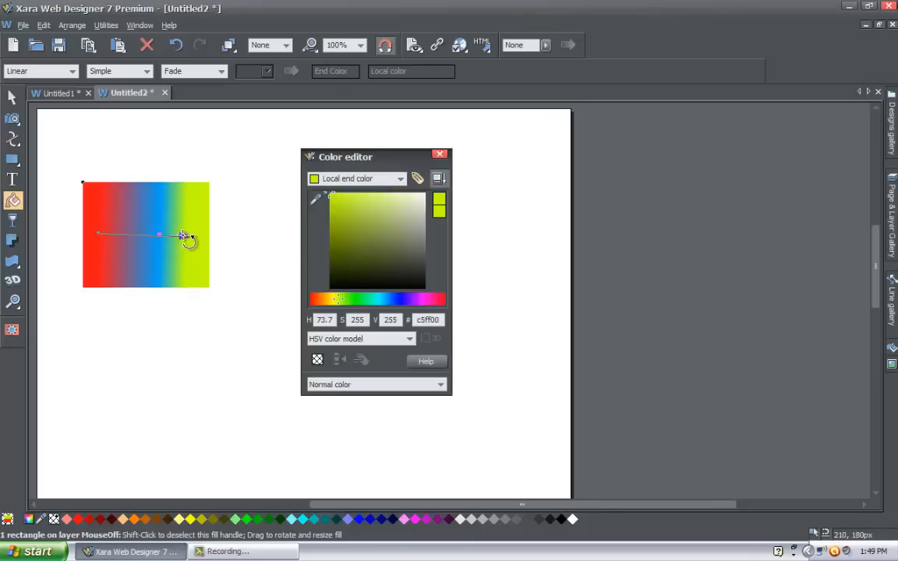
drag(329, 304, 434, 303)
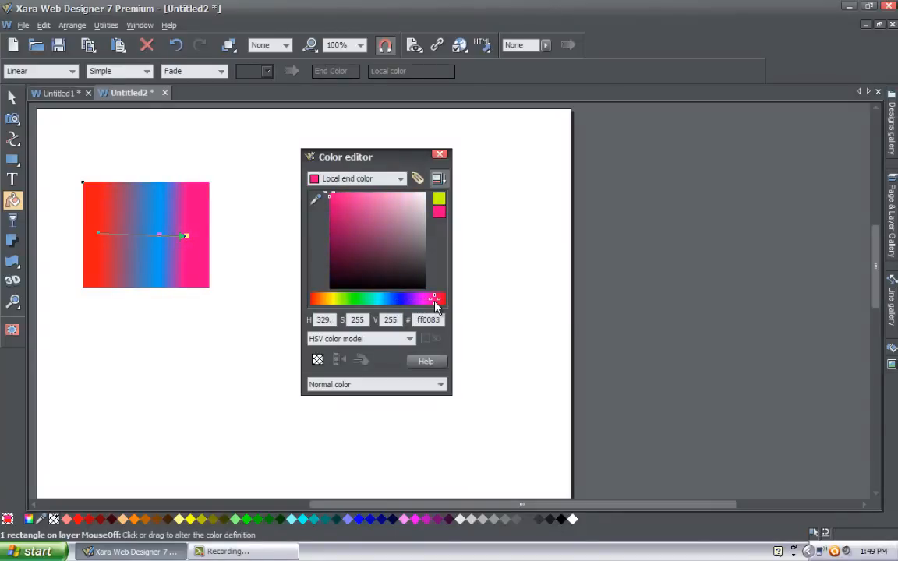
Remove the blue fill handle from the gradient and select the end handle.
click(166, 242)
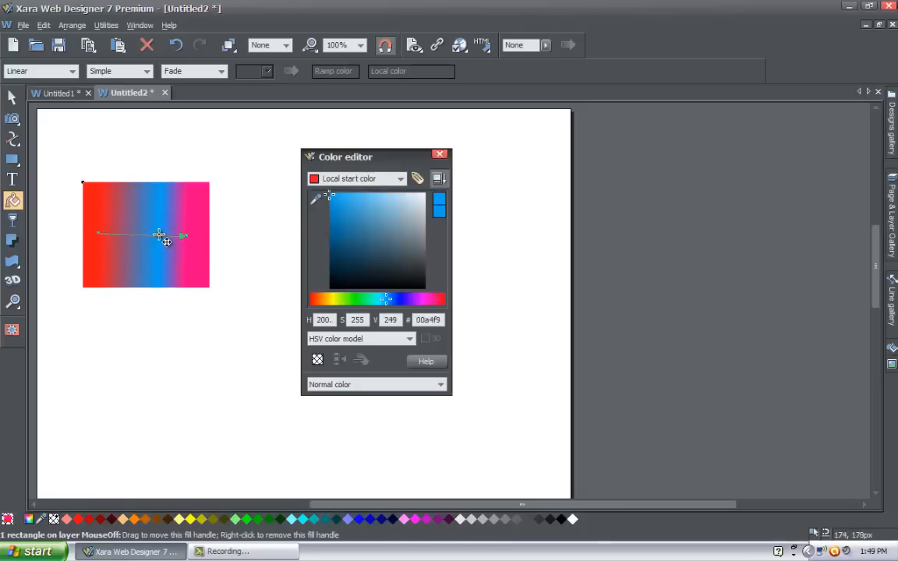
right_click(166, 242)
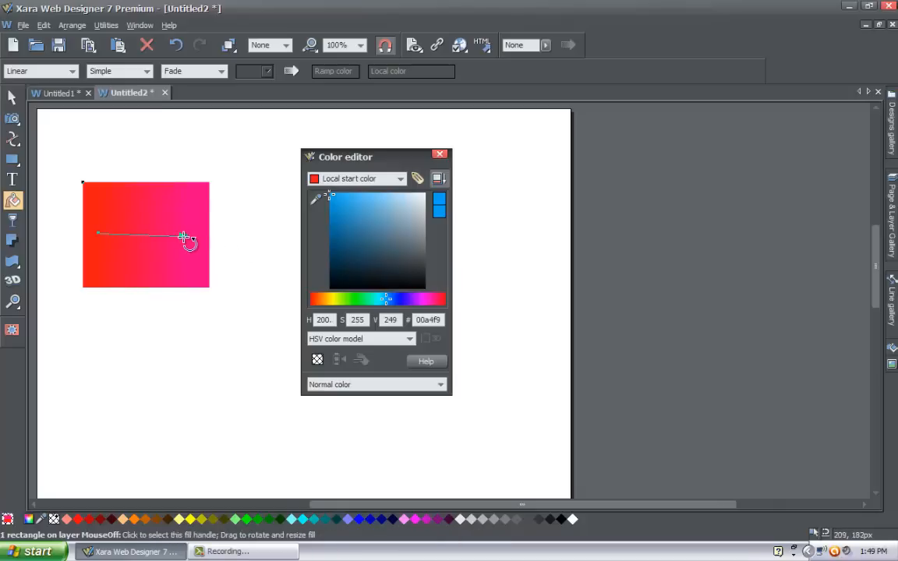
click(183, 236)
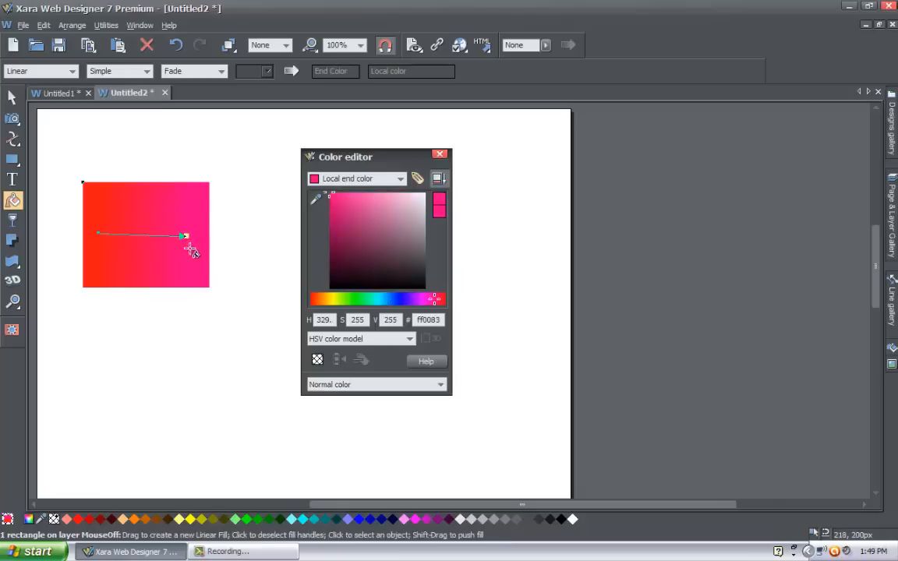
Turn the gradient vertical, with its start handle just below the rectangle's bottom edge and its end handle near the top.
click(98, 234)
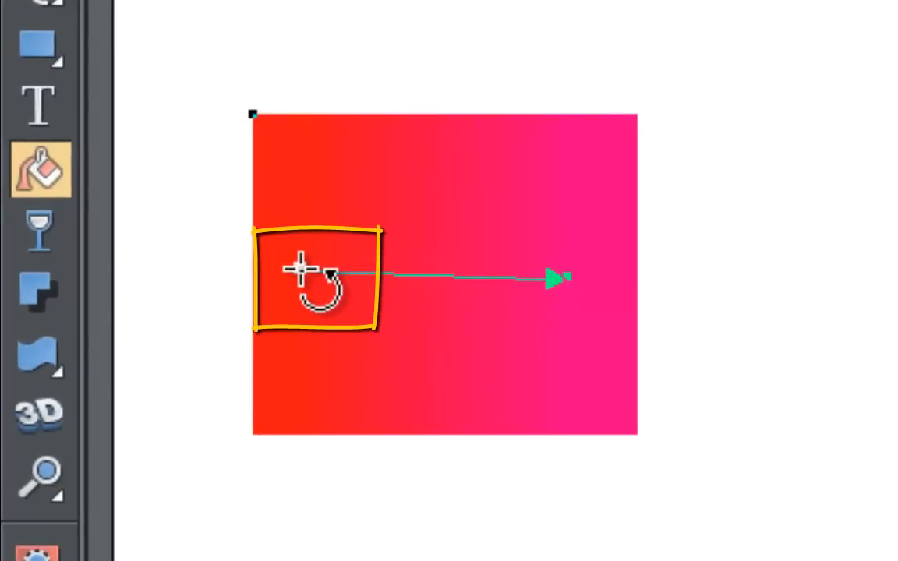
mouse_move(300, 269)
mouse_down()
mouse_move(329, 312)
mouse_move(414, 394)
mouse_move(517, 441)
mouse_up()
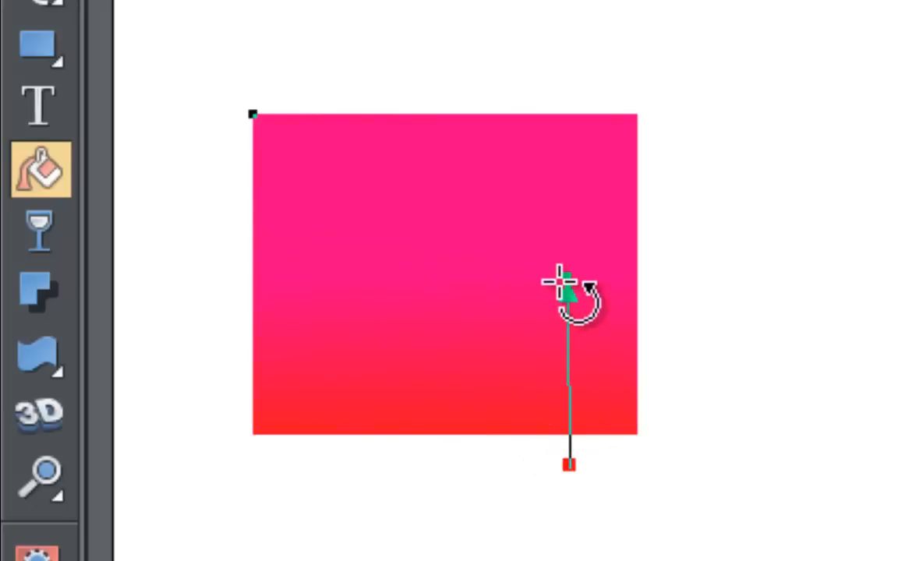
drag(562, 280, 496, 197)
drag(568, 457, 493, 452)
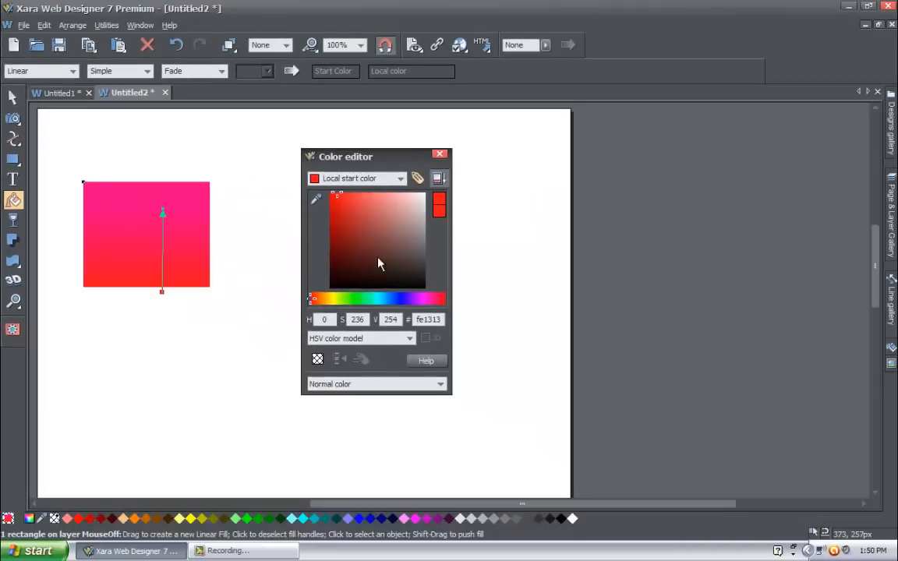
Set the start color to dark gray 382e2e and lay the gradient horizontally from the rectangle's left edge to just past its middle.
drag(380, 265, 409, 268)
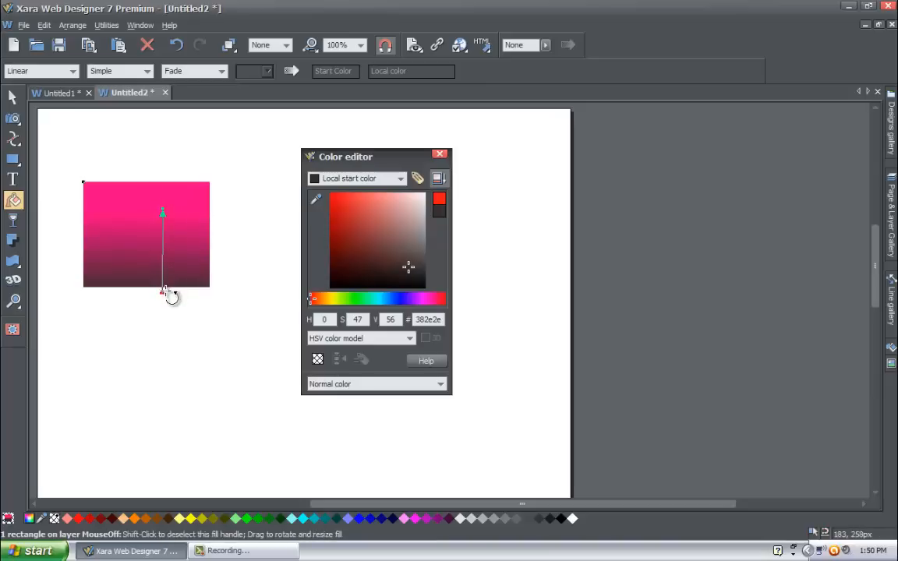
drag(164, 295, 166, 223)
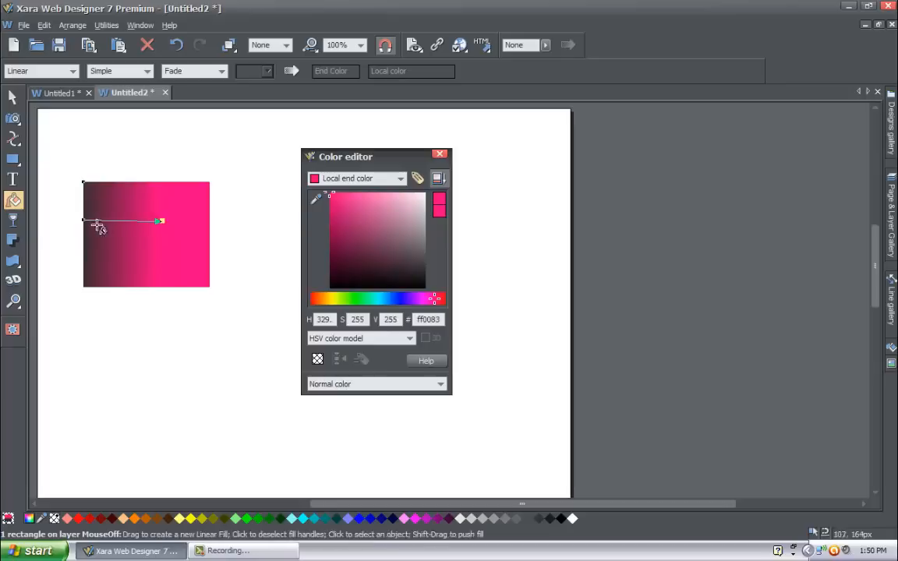
Swing the start handle around the end handle: below the lower-left corner, past the right edge, and back to the left edge.
drag(82, 220, 138, 281)
drag(121, 284, 98, 305)
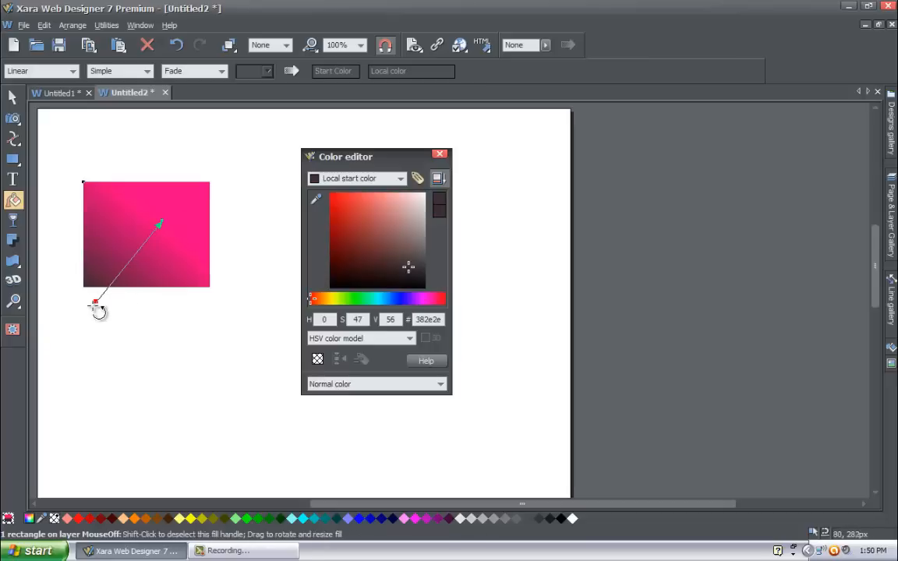
drag(96, 303, 218, 219)
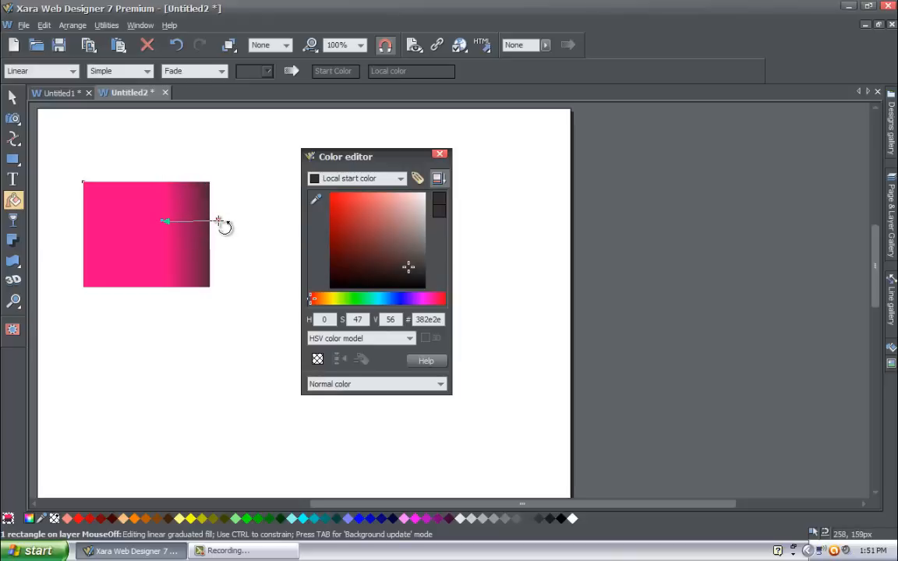
drag(219, 222, 90, 234)
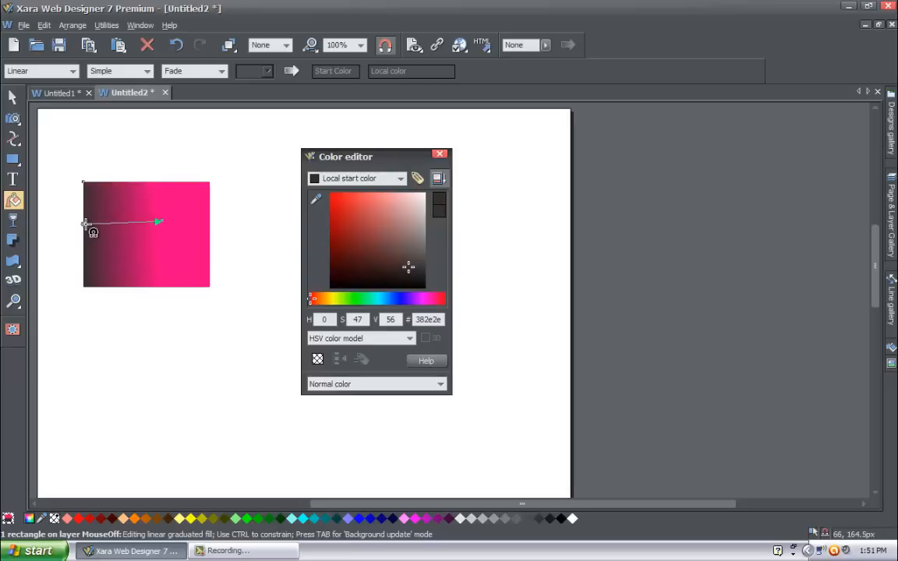
Reposition the gradient to run downward from just above the rectangle's top edge to about its mid-height, right of center.
mouse_move(86, 224)
mouse_down()
mouse_move(91, 241)
mouse_move(88, 200)
mouse_move(96, 255)
mouse_move(207, 226)
mouse_move(192, 186)
mouse_move(186, 297)
mouse_move(90, 248)
mouse_move(84, 225)
mouse_move(104, 260)
mouse_move(182, 262)
mouse_move(164, 279)
mouse_move(170, 294)
mouse_move(185, 200)
mouse_move(124, 180)
mouse_move(179, 165)
mouse_up()
drag(166, 213, 128, 293)
mouse_move(182, 166)
mouse_down()
mouse_move(171, 207)
mouse_move(175, 176)
mouse_up()
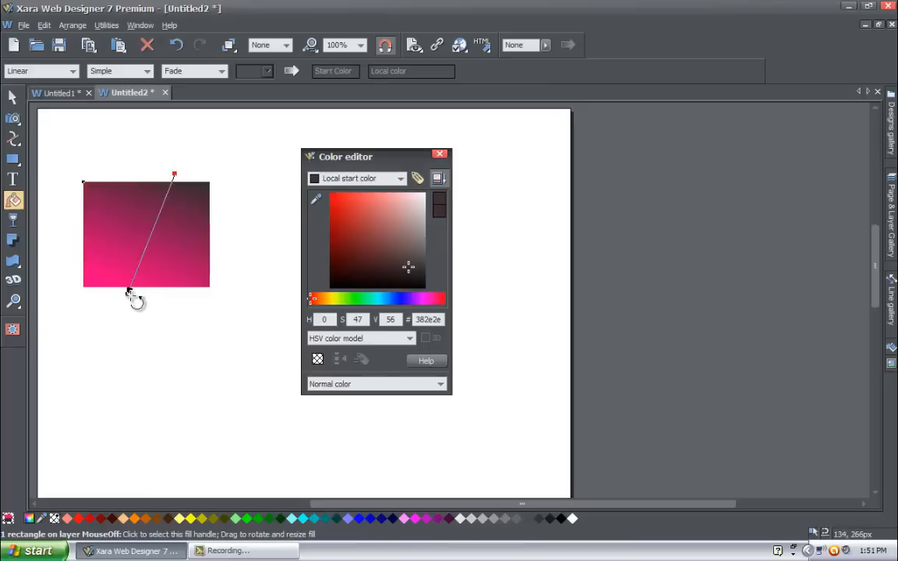
drag(131, 295, 171, 239)
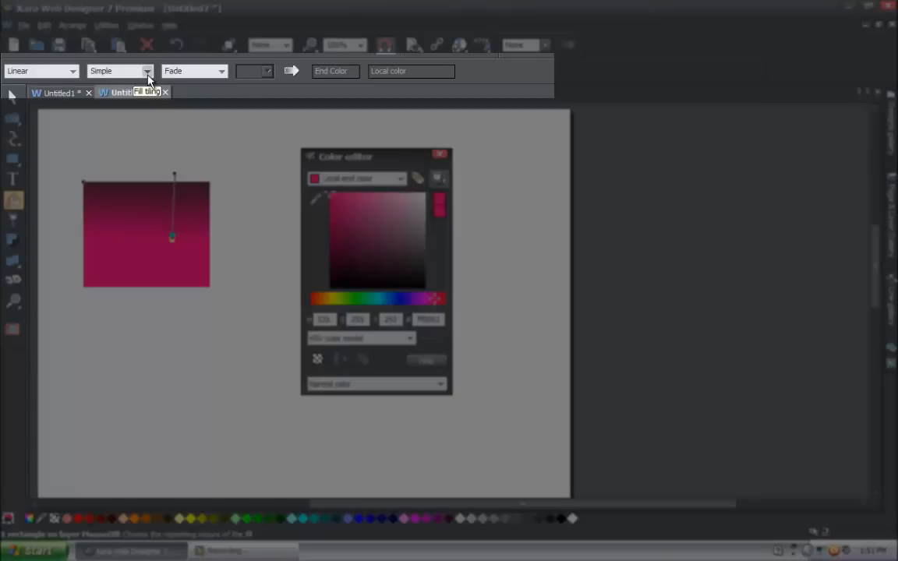
Set the fill tiling to Repeating and nudge the gradient's start handle to just above the rectangle's top edge.
click(148, 71)
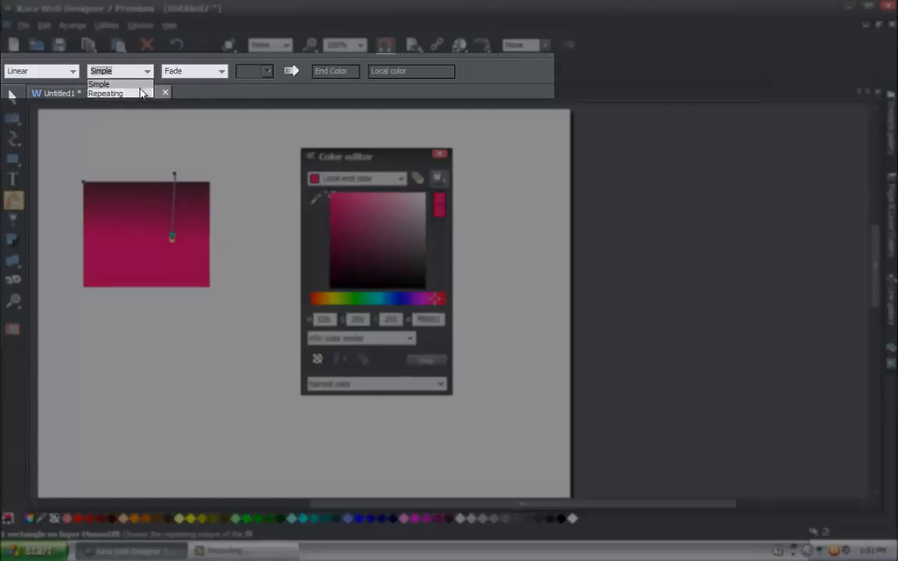
click(143, 93)
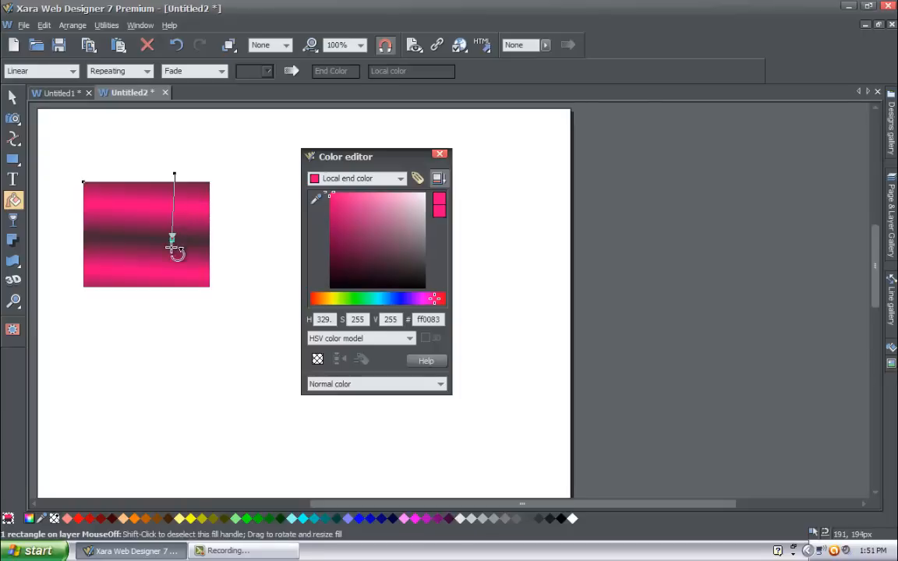
click(175, 173)
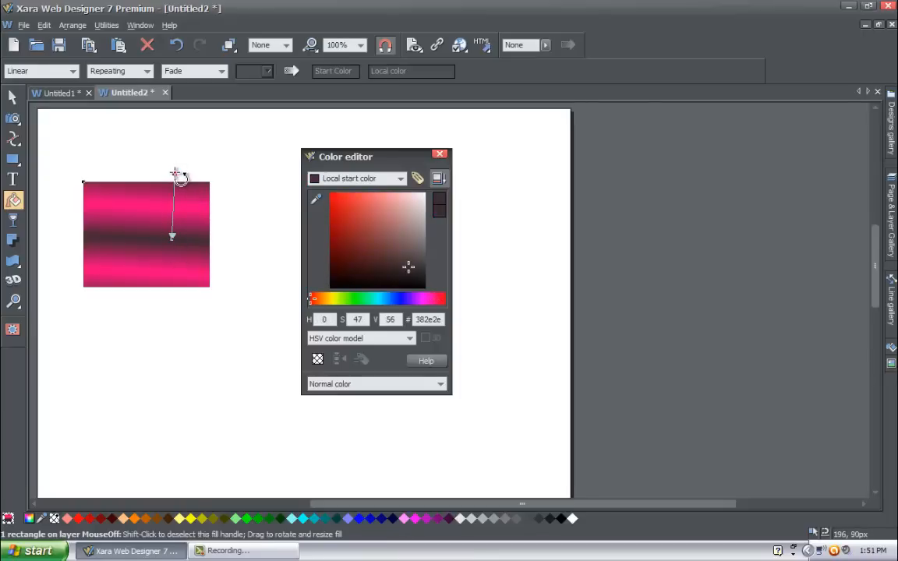
mouse_move(175, 174)
mouse_down()
mouse_move(176, 239)
mouse_move(173, 181)
mouse_up()
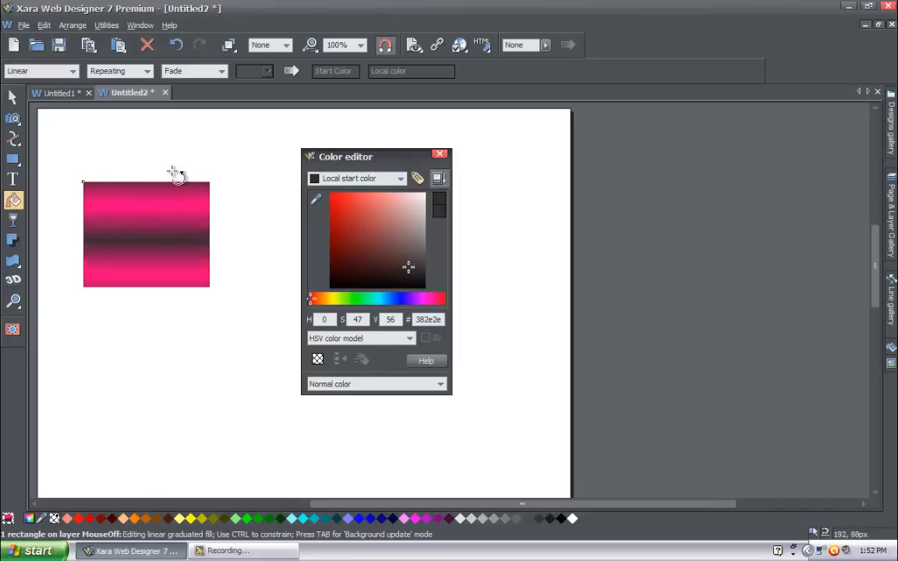
drag(173, 178, 171, 179)
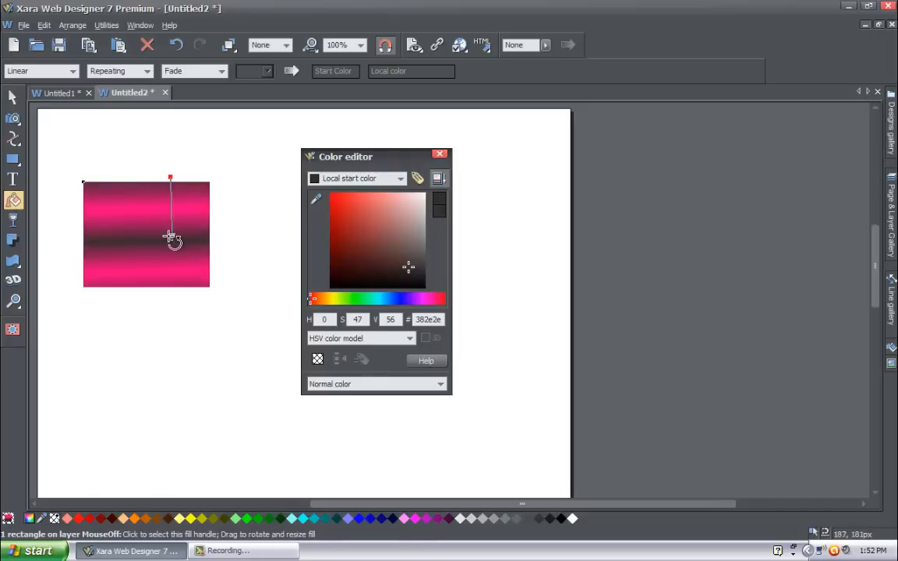
Stretch and shorten the repeating gradient, leaving its end handle at about the rectangle's mid-height.
drag(171, 240, 171, 230)
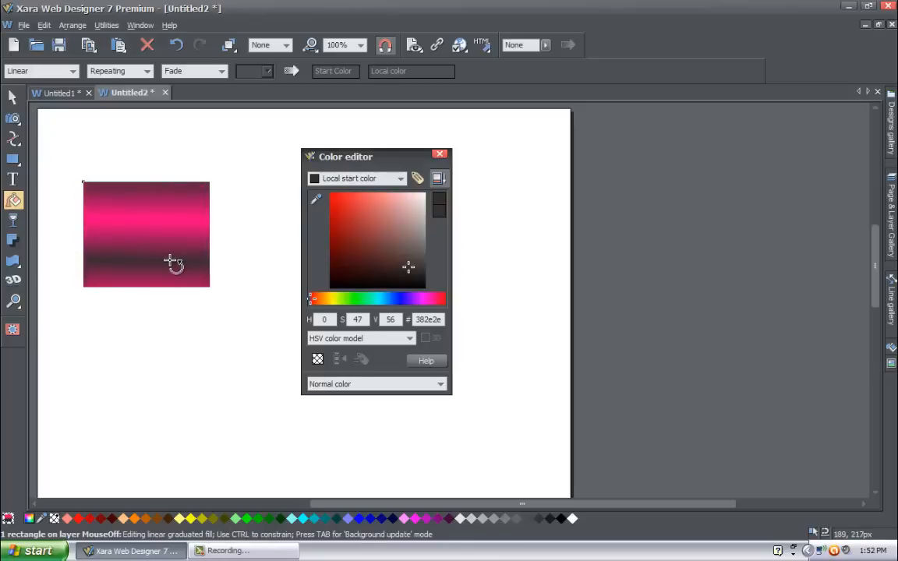
click(170, 246)
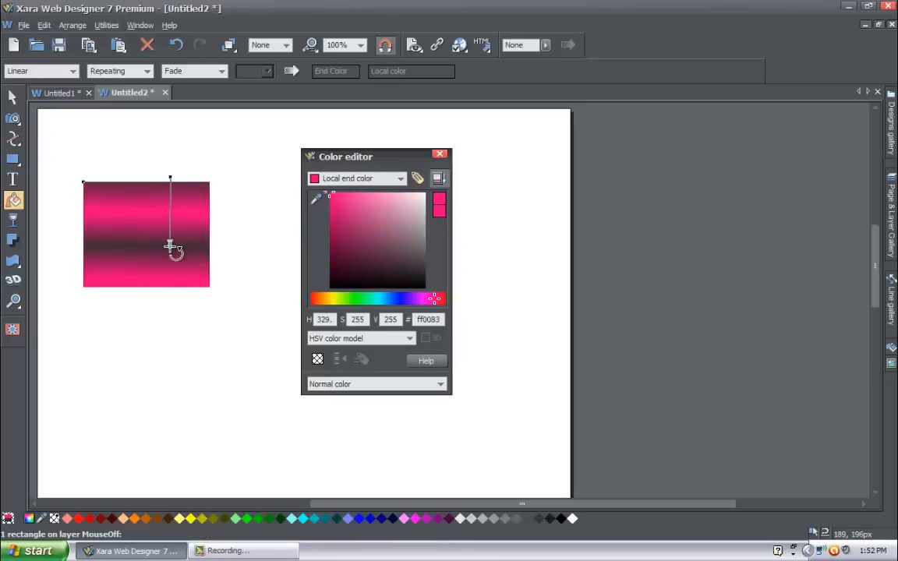
mouse_move(171, 246)
mouse_down()
mouse_move(170, 181)
mouse_move(170, 238)
mouse_up()
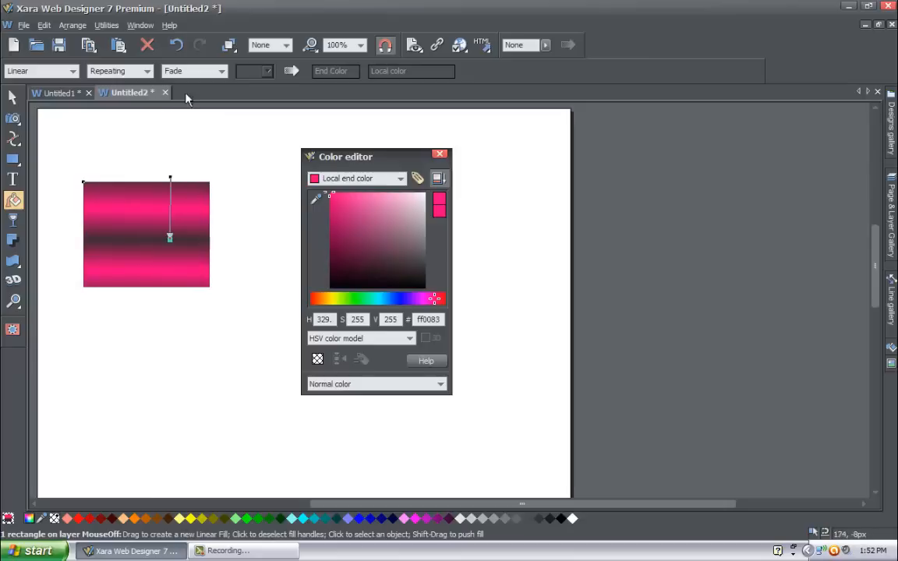
Apply the Rainbow fill effect and shorten the gradient so its end handle sits in the rectangle's upper part.
click(221, 72)
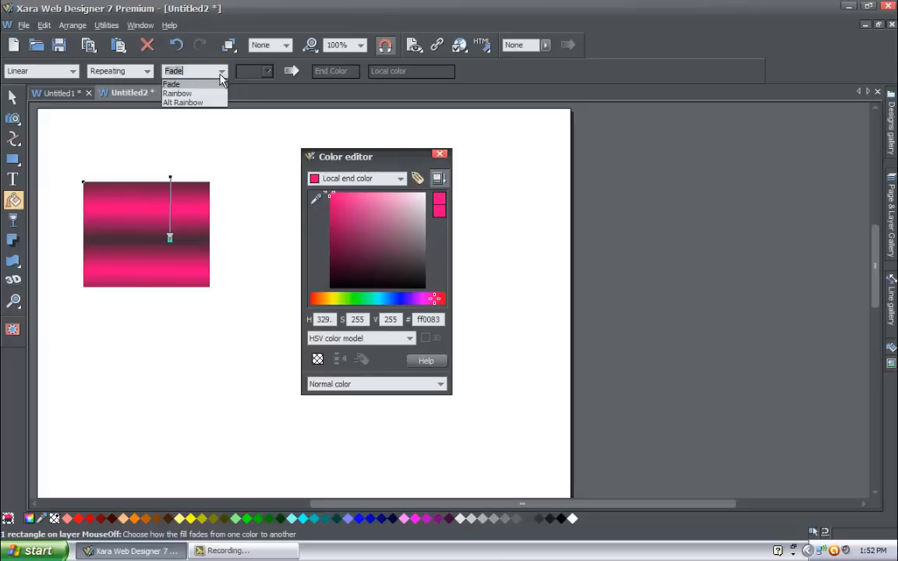
click(207, 93)
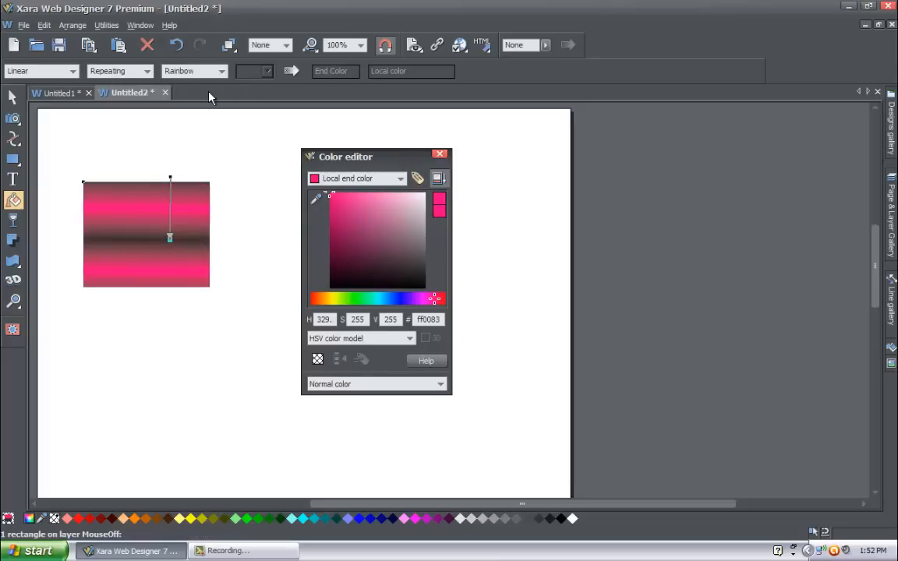
drag(170, 237, 171, 205)
Set the rectangle's fill effect back to Fade.
click(221, 72)
click(219, 72)
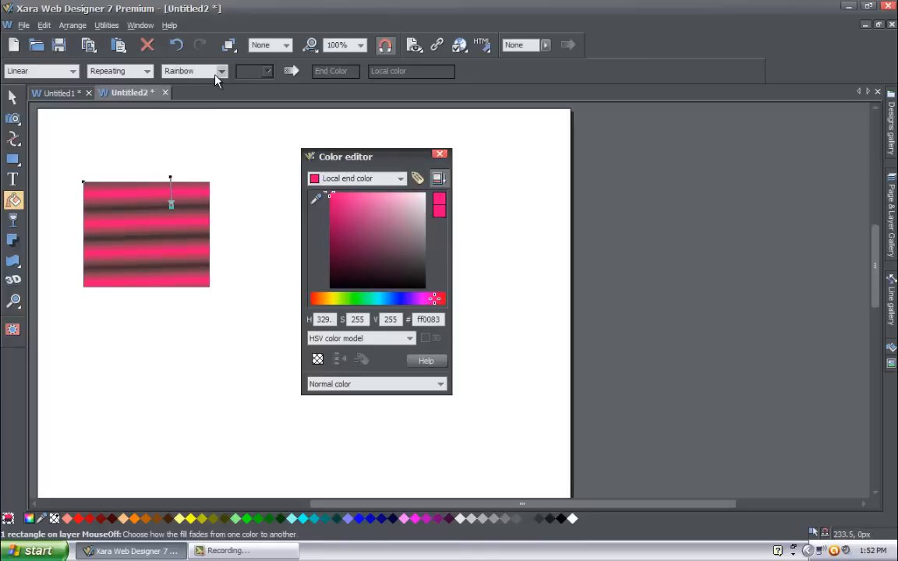
click(221, 72)
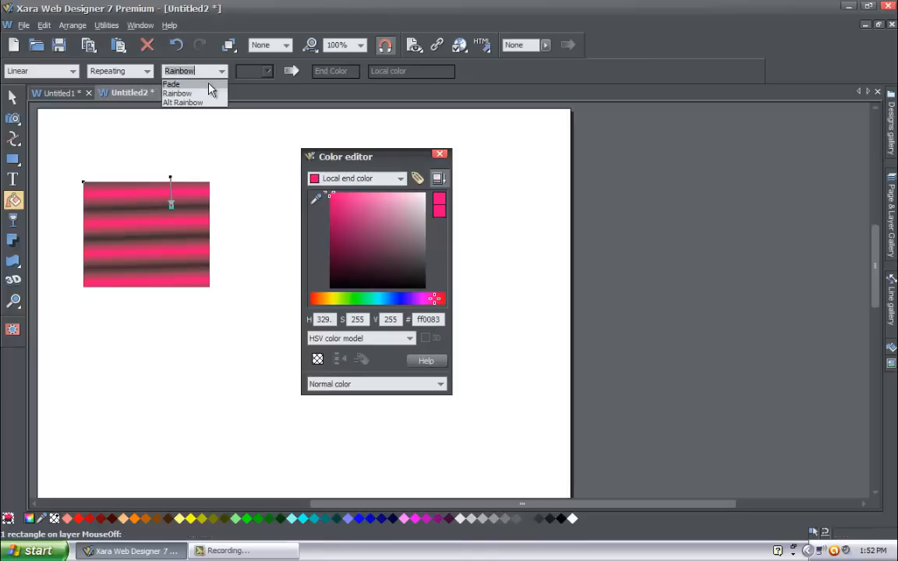
click(209, 86)
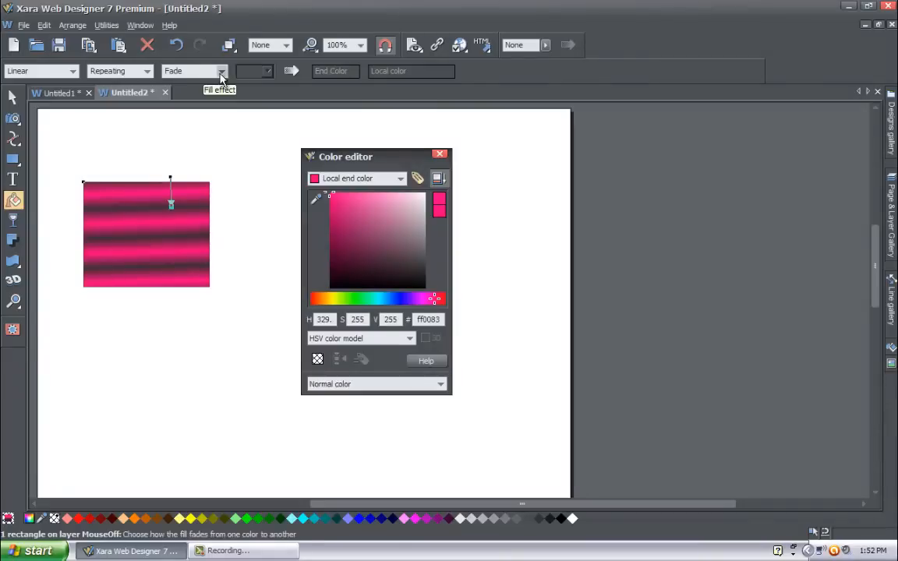
Change the fill type to Circular, move its center near the rectangle's middle, and tighten the rings with the end handle.
click(74, 72)
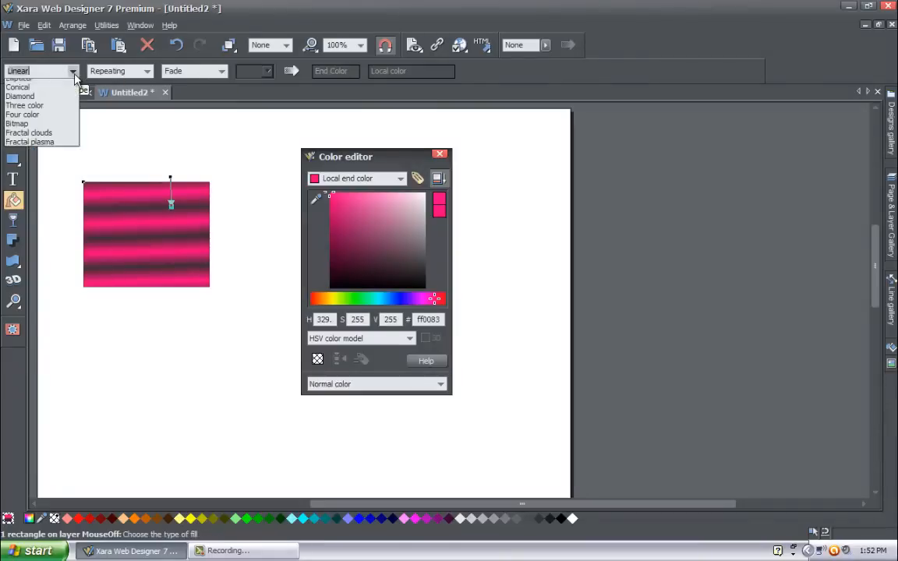
click(54, 105)
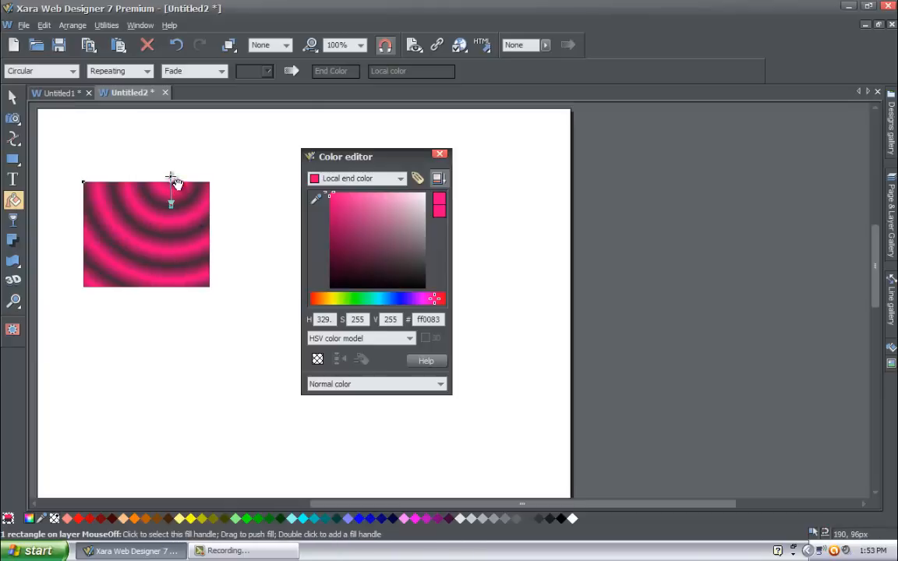
drag(170, 179, 156, 225)
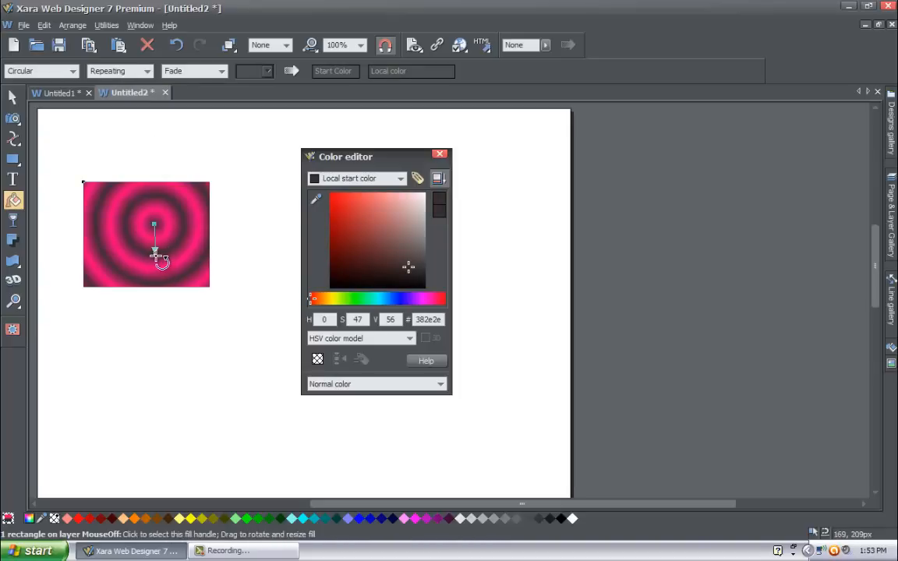
mouse_move(155, 254)
mouse_down()
mouse_move(156, 230)
mouse_move(170, 289)
mouse_move(166, 238)
mouse_move(155, 227)
mouse_move(165, 253)
mouse_move(161, 234)
mouse_move(160, 250)
mouse_move(156, 244)
mouse_up()
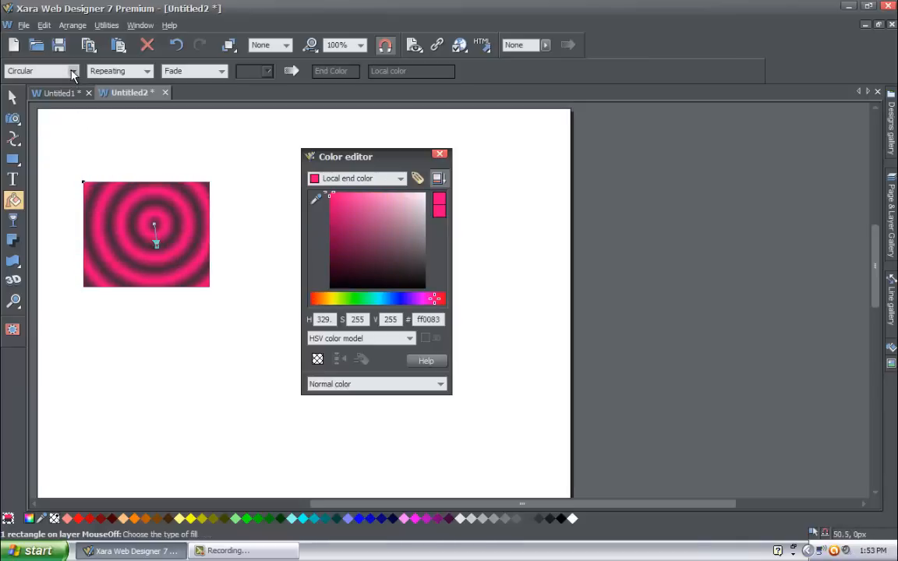
Switch the rectangle's fill type to Linear for comparison and return it to Circular.
click(72, 72)
click(73, 74)
click(72, 71)
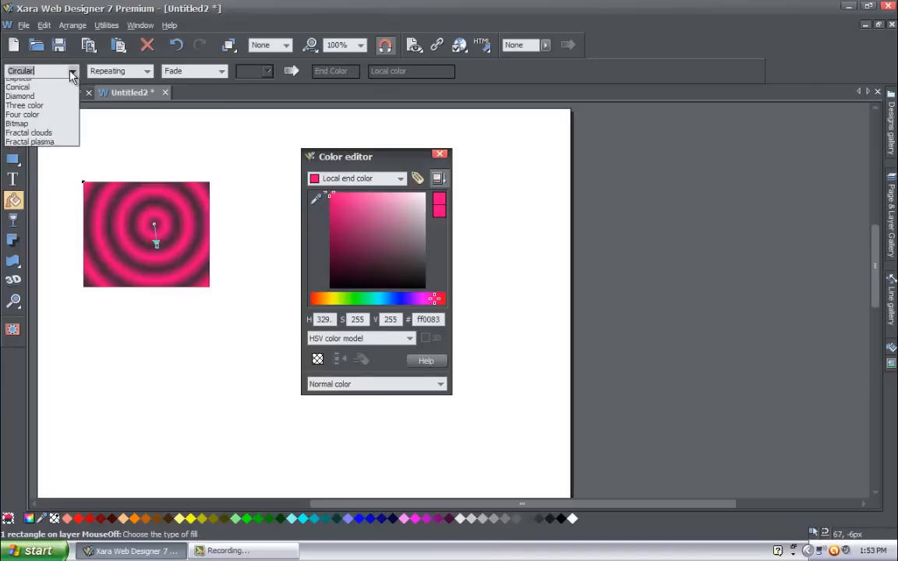
click(15, 93)
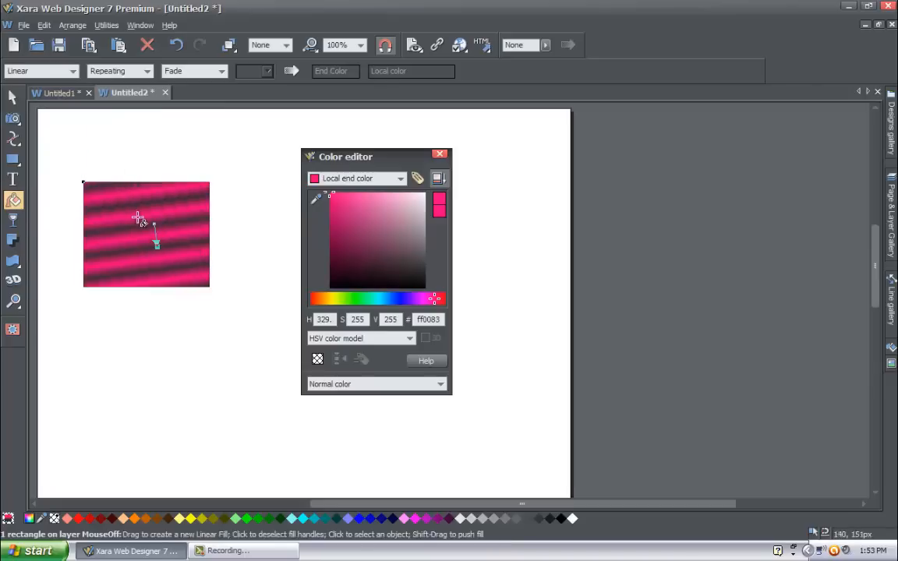
click(74, 71)
click(54, 102)
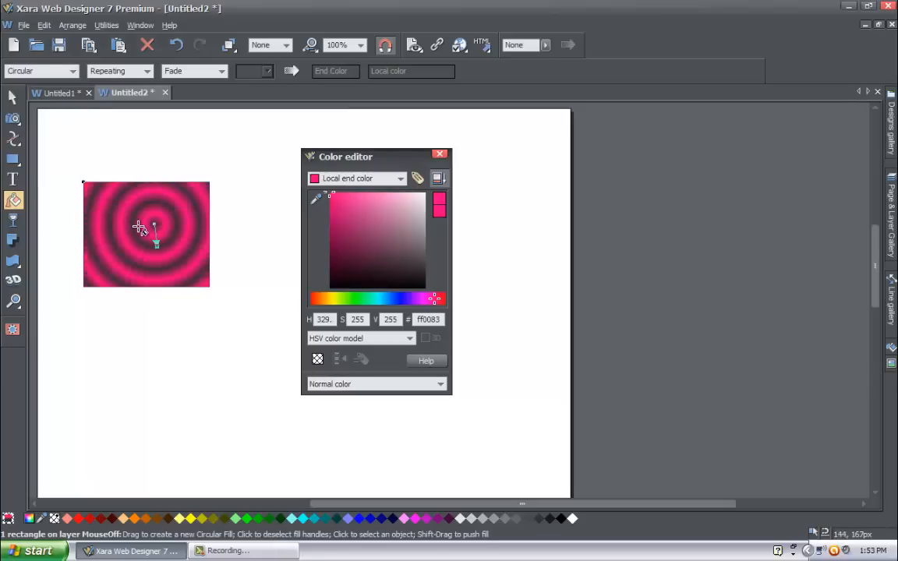
Set the circular fill's tiling to Simple and move its center to the middle of the rectangle.
click(145, 71)
click(145, 78)
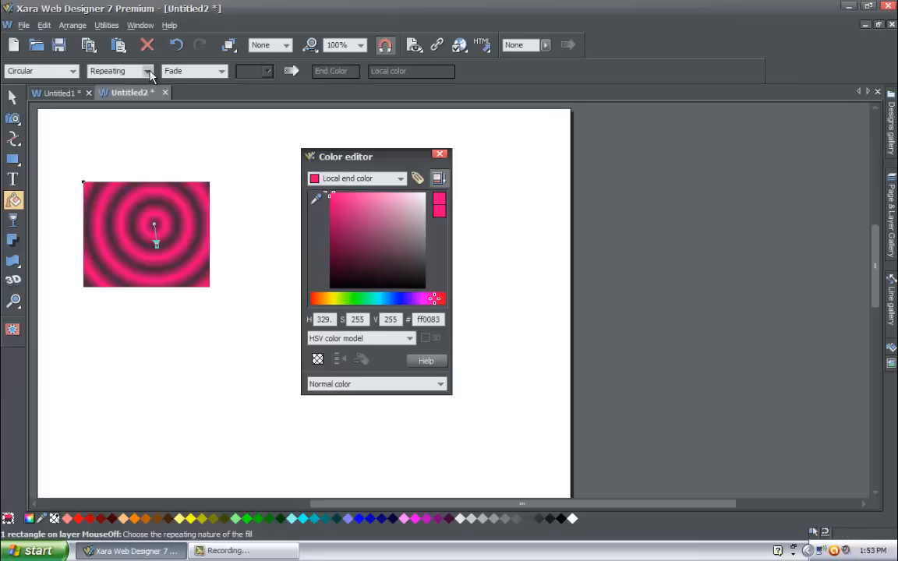
click(148, 70)
click(148, 71)
click(147, 71)
click(109, 84)
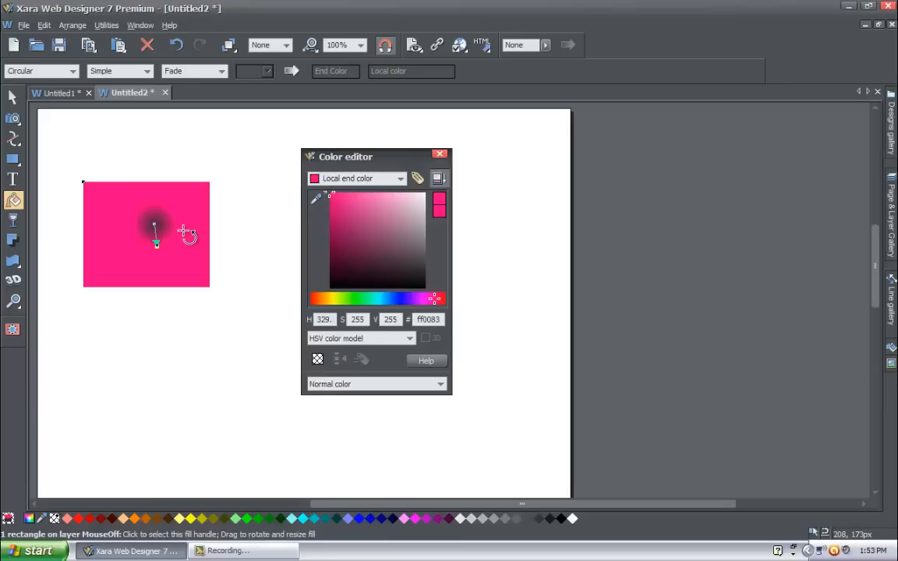
drag(159, 229, 151, 238)
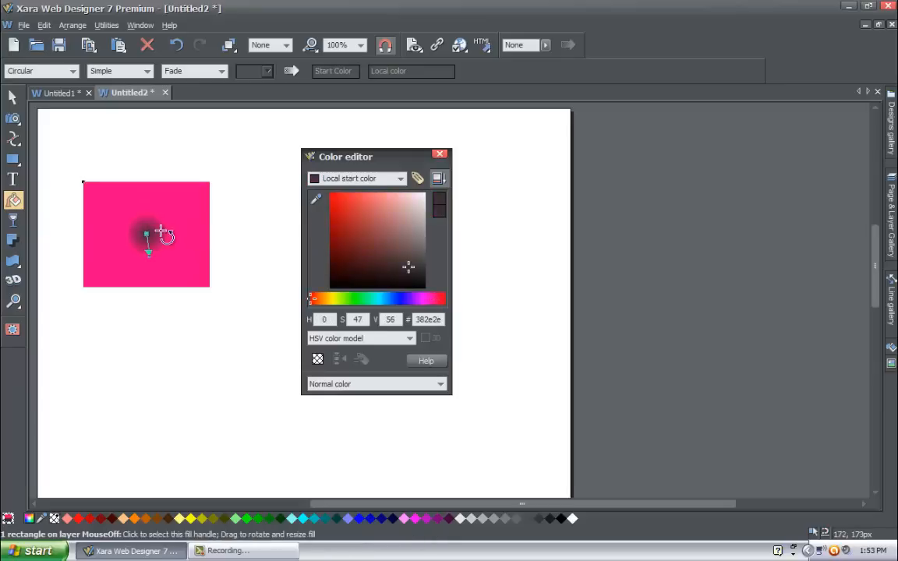
click(149, 257)
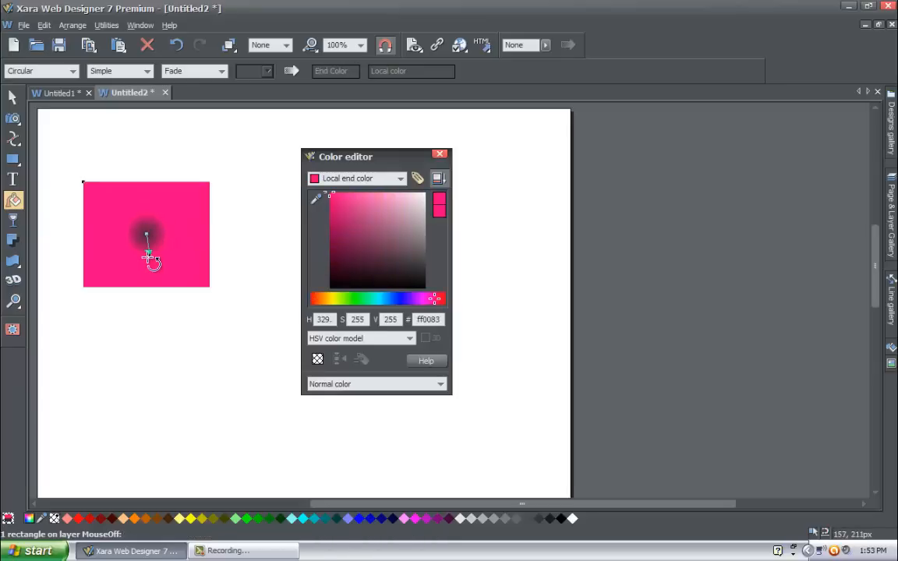
Set the start color to white ffffff and extend the circular gradient's end handle to just past the rectangle's right edge.
click(146, 234)
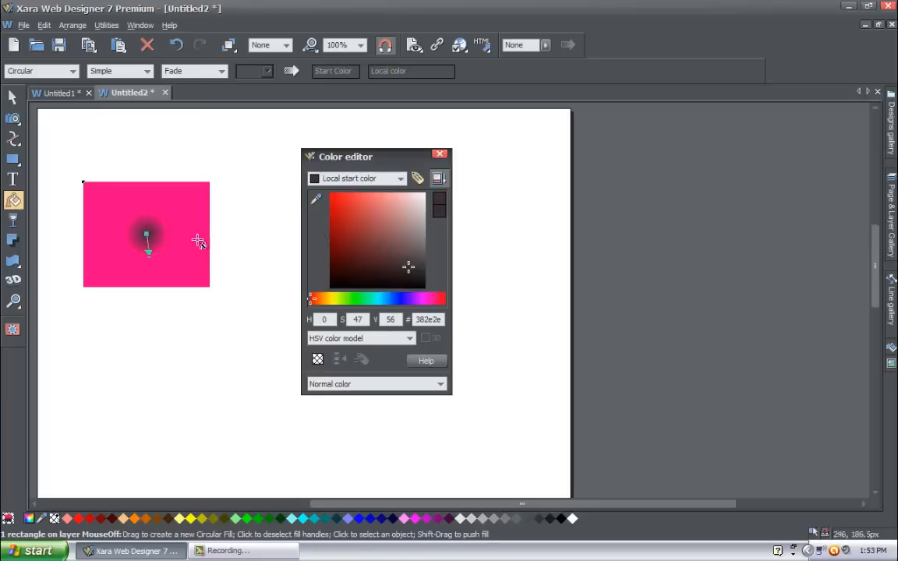
mouse_move(405, 267)
mouse_down()
mouse_move(439, 200)
mouse_move(436, 182)
mouse_up()
click(147, 255)
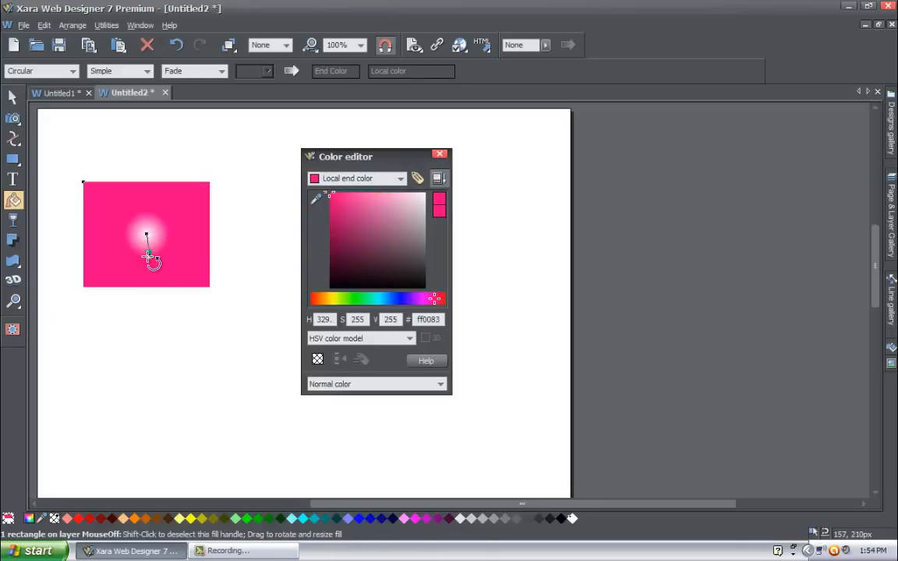
drag(148, 255, 181, 297)
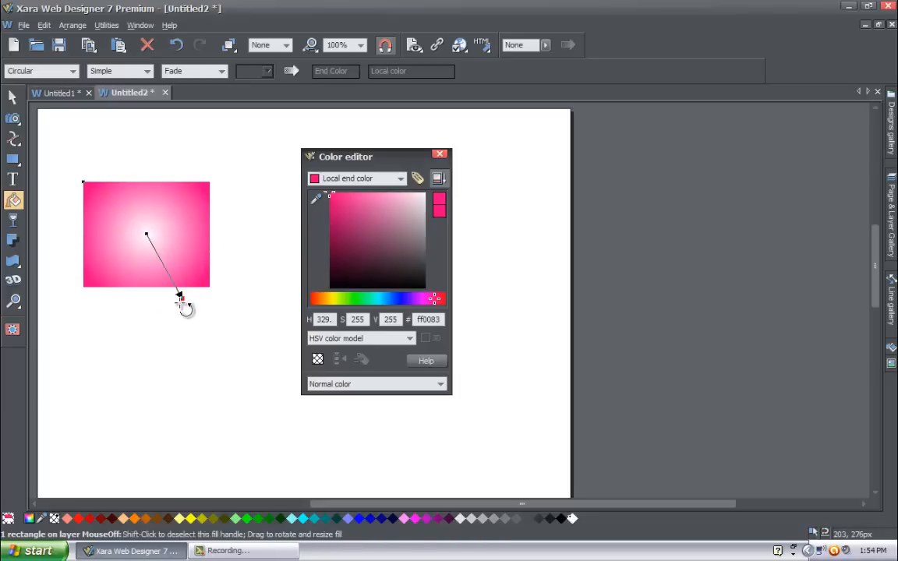
drag(180, 297, 221, 258)
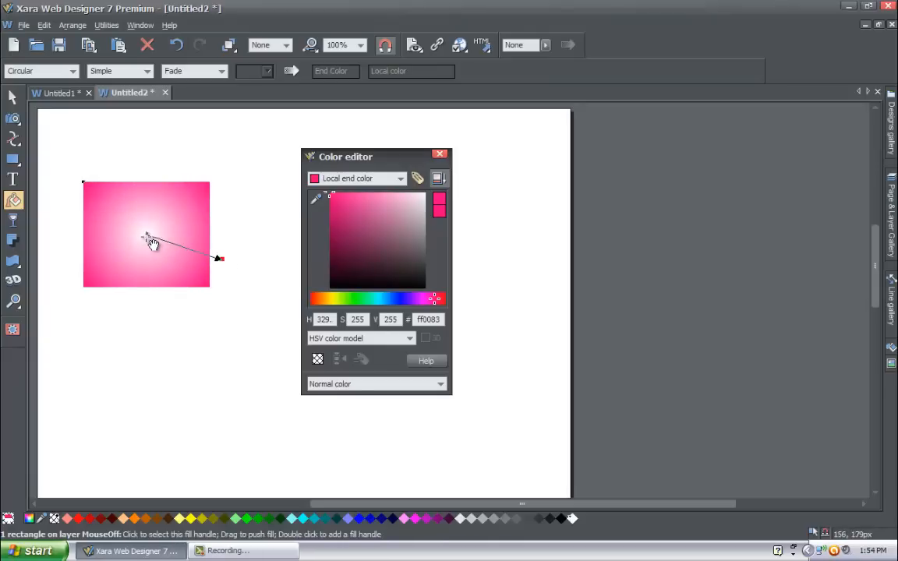
Move the circular fill's center to the rectangle's lower-right corner and from there to its upper-right corner.
drag(148, 237, 200, 279)
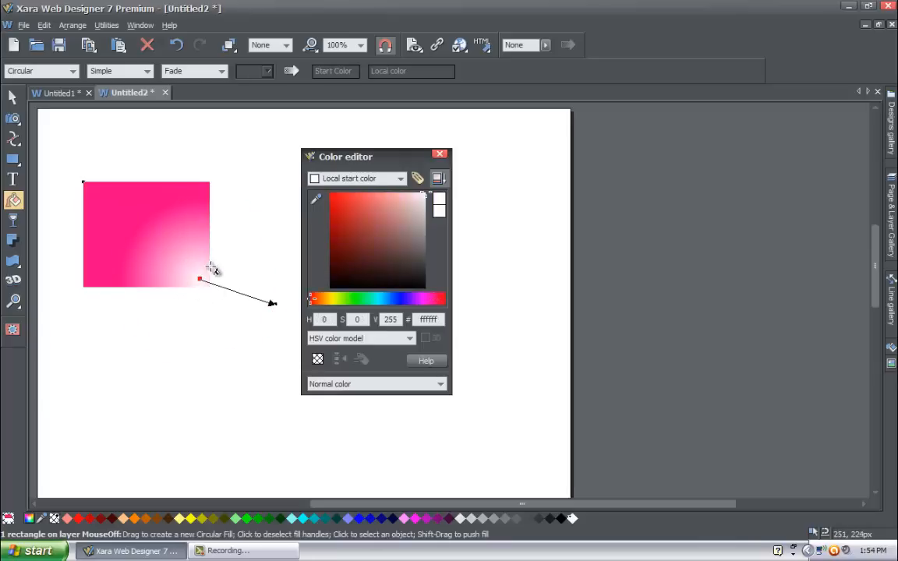
mouse_move(201, 279)
mouse_down()
mouse_move(147, 243)
mouse_move(203, 282)
mouse_up()
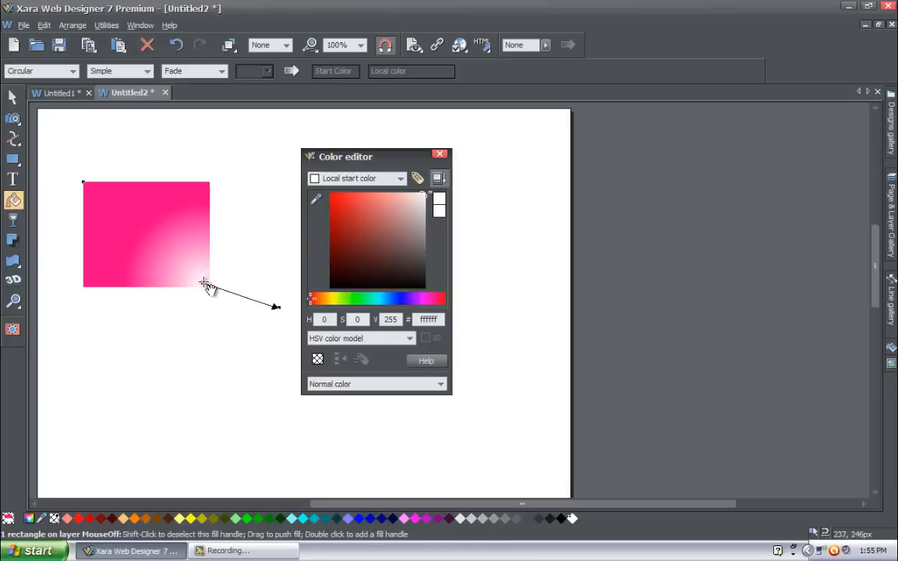
drag(203, 282, 209, 189)
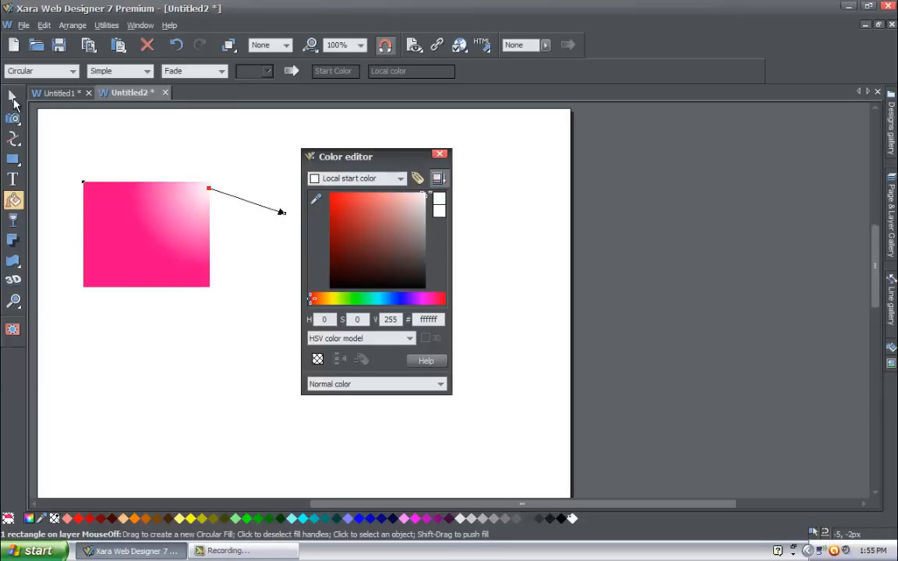
Deselect the rectangle and choose Elliptical as the Fill tool's fill type.
click(12, 99)
click(88, 129)
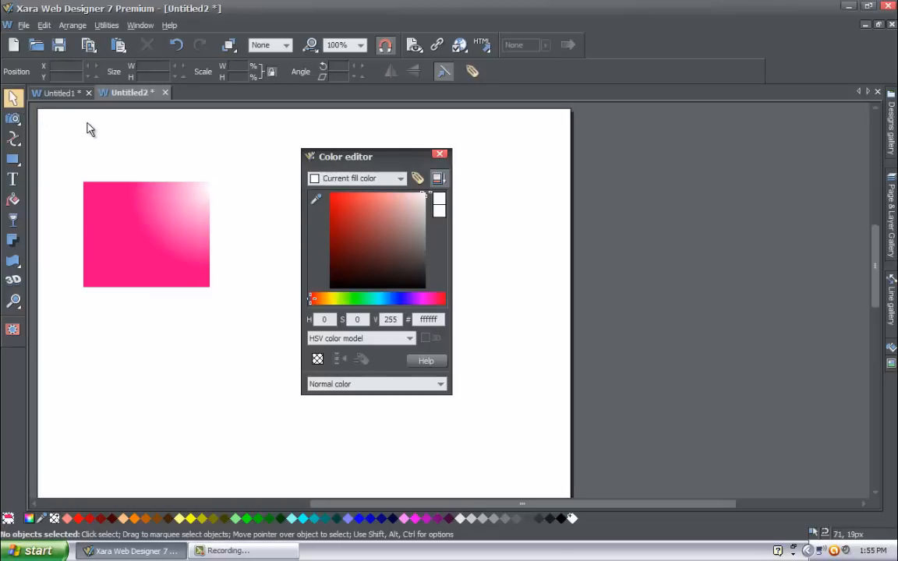
click(14, 201)
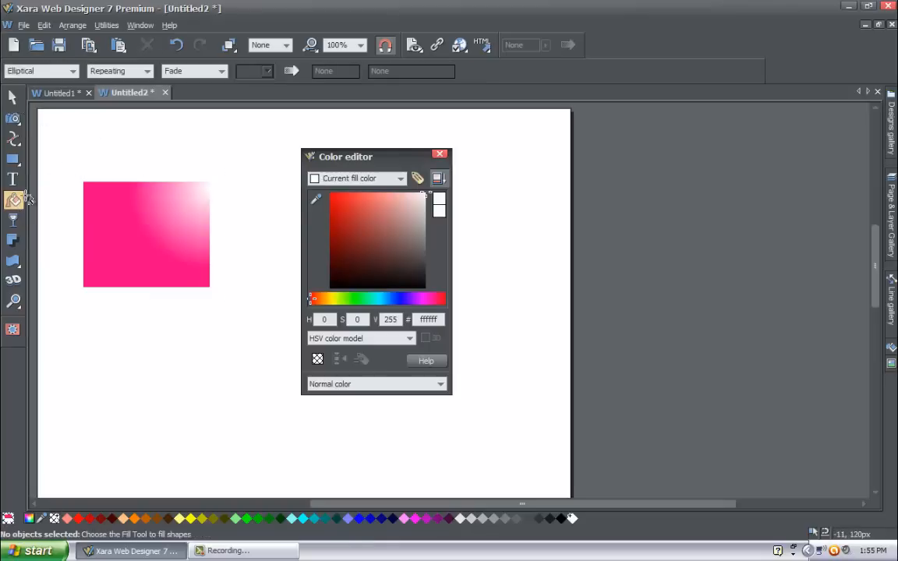
click(74, 71)
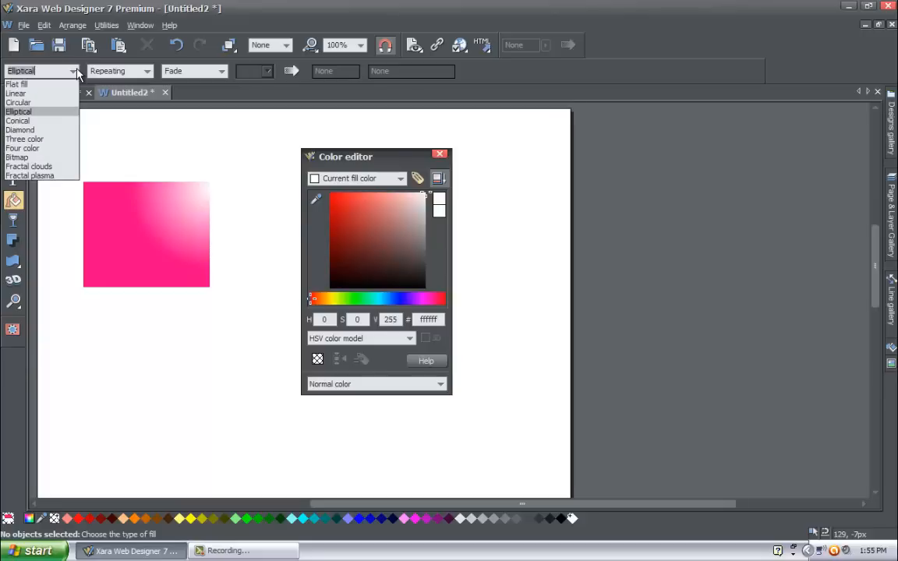
click(46, 111)
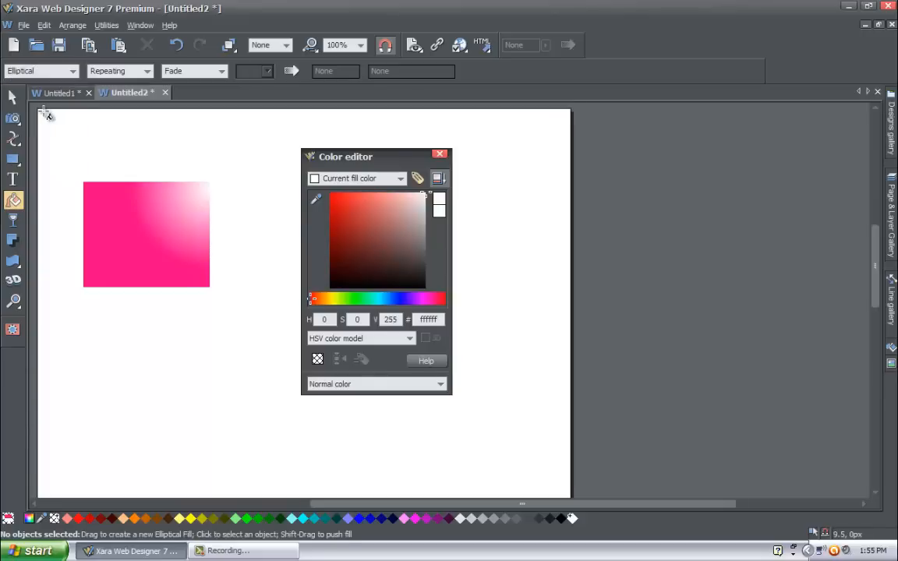
Apply an Elliptical fill to the rectangle and move the fill's center to the middle of the rectangle.
click(154, 202)
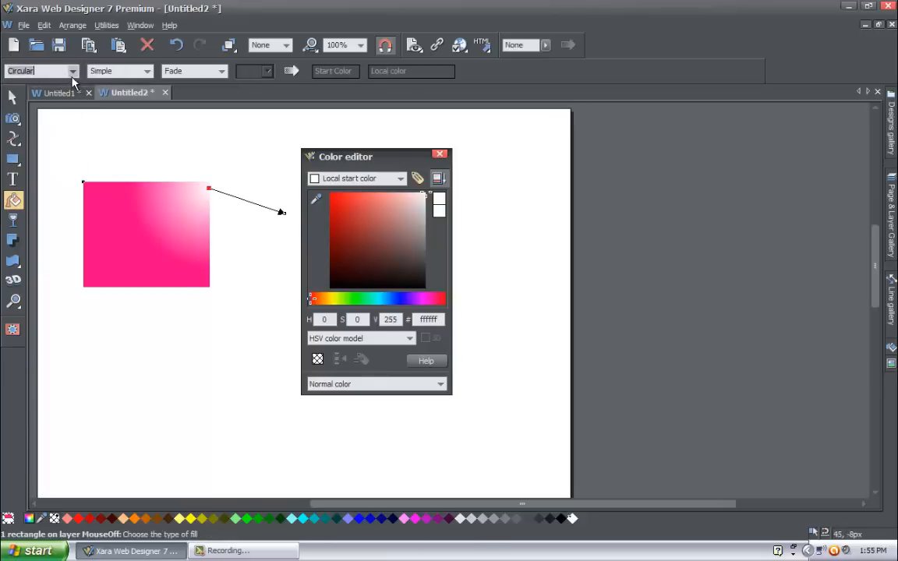
click(72, 72)
click(32, 107)
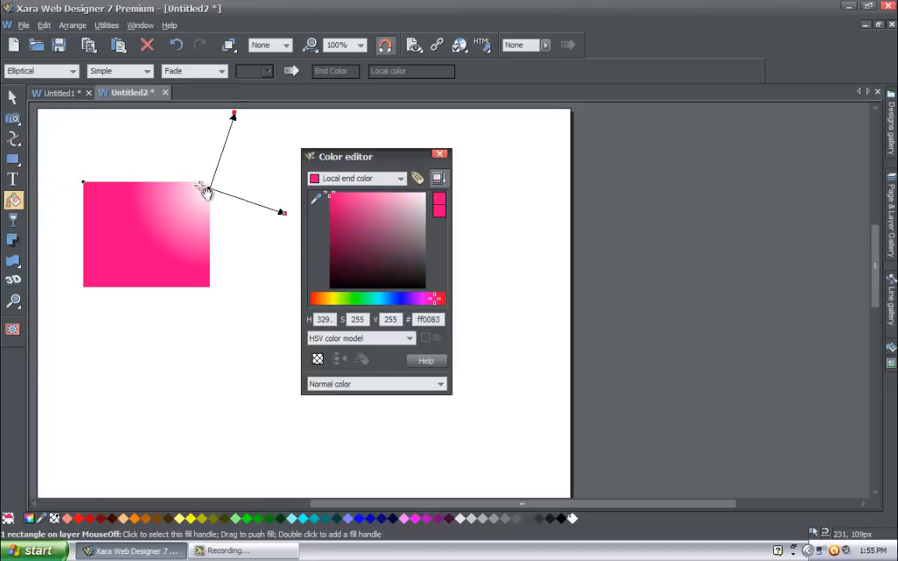
drag(212, 191, 149, 228)
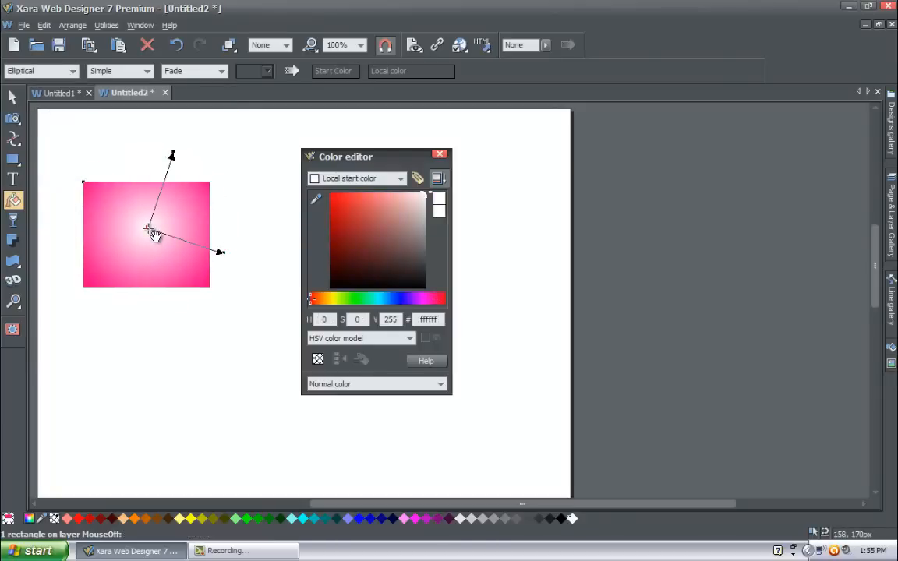
Narrow the elliptical fill to a slim upright ellipse, shorten its vertical handle to just above the rectangle, and deselect the rectangle.
drag(225, 251, 186, 241)
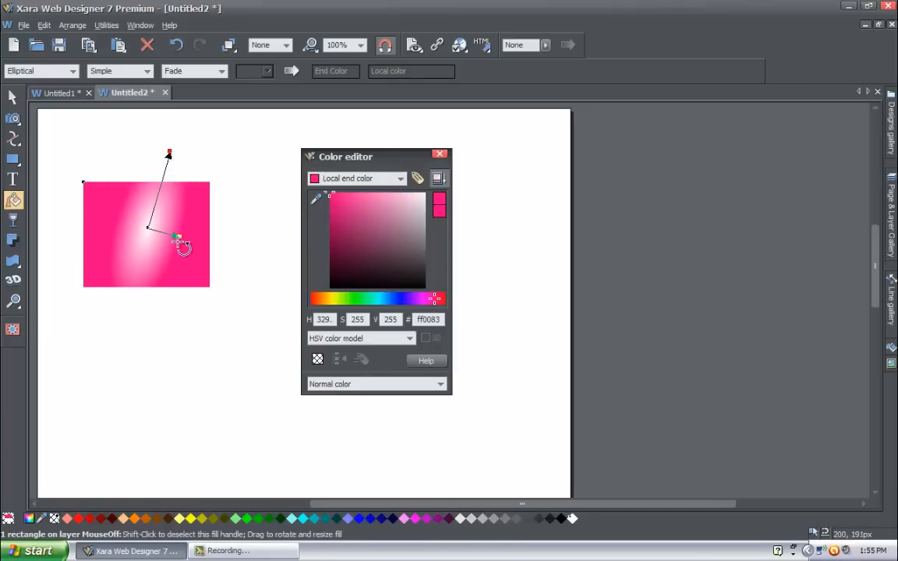
mouse_move(178, 237)
mouse_down()
mouse_move(193, 242)
mouse_move(165, 229)
mouse_up()
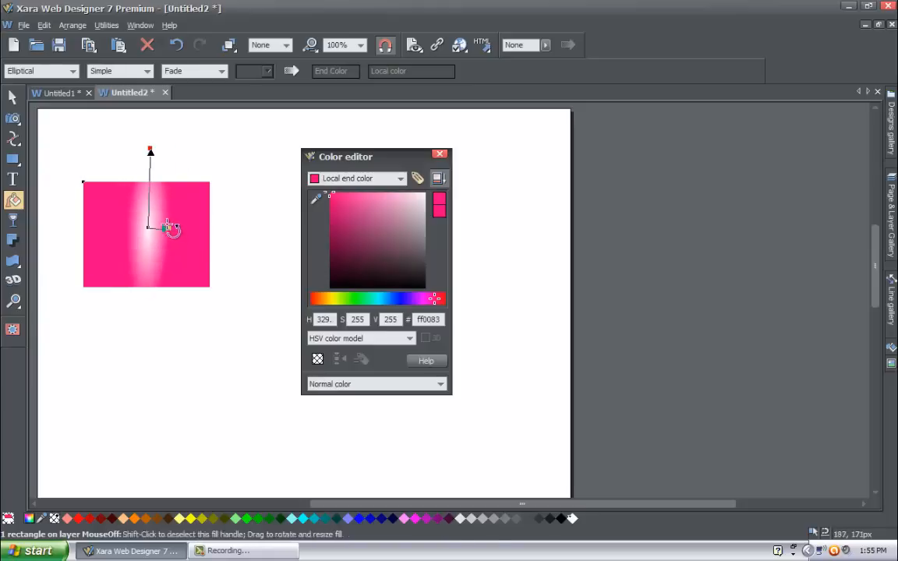
mouse_move(152, 151)
mouse_down()
mouse_move(150, 198)
mouse_move(150, 168)
mouse_up()
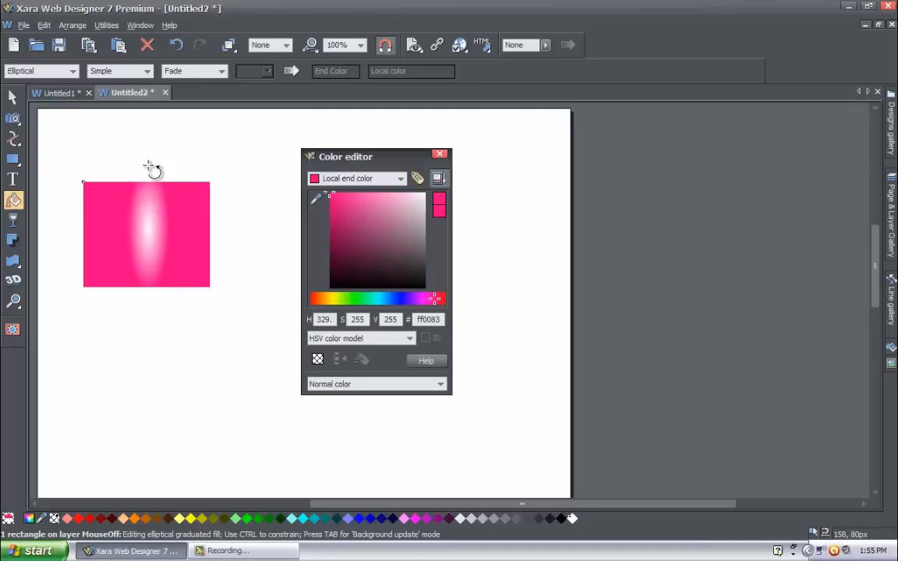
click(234, 213)
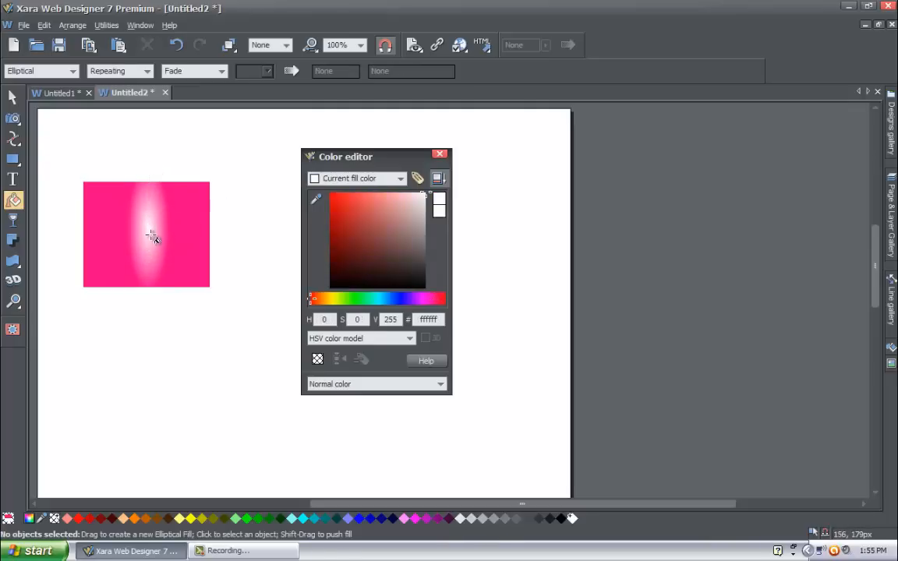
Widen the rectangle's elliptical gradient and rotate it so its long axis points toward the lower-left.
click(150, 231)
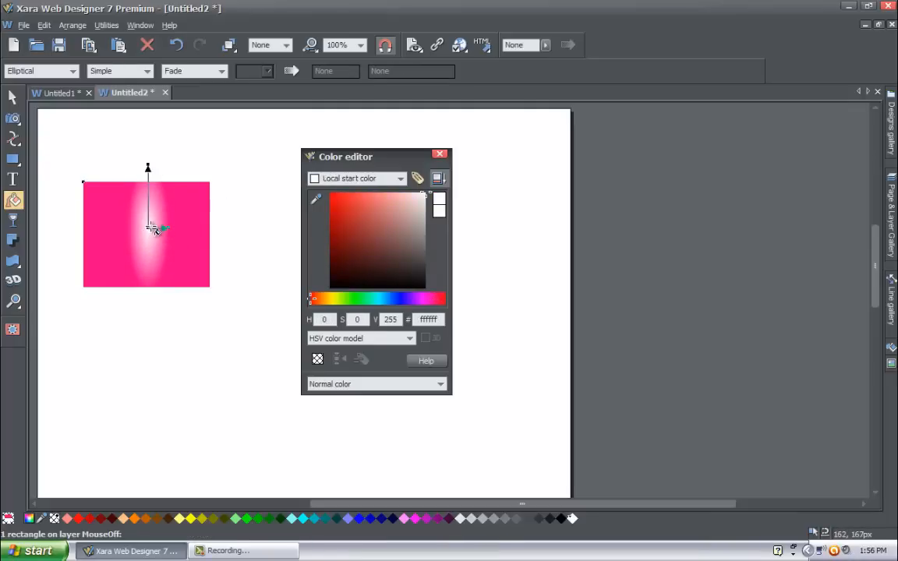
drag(170, 230, 185, 231)
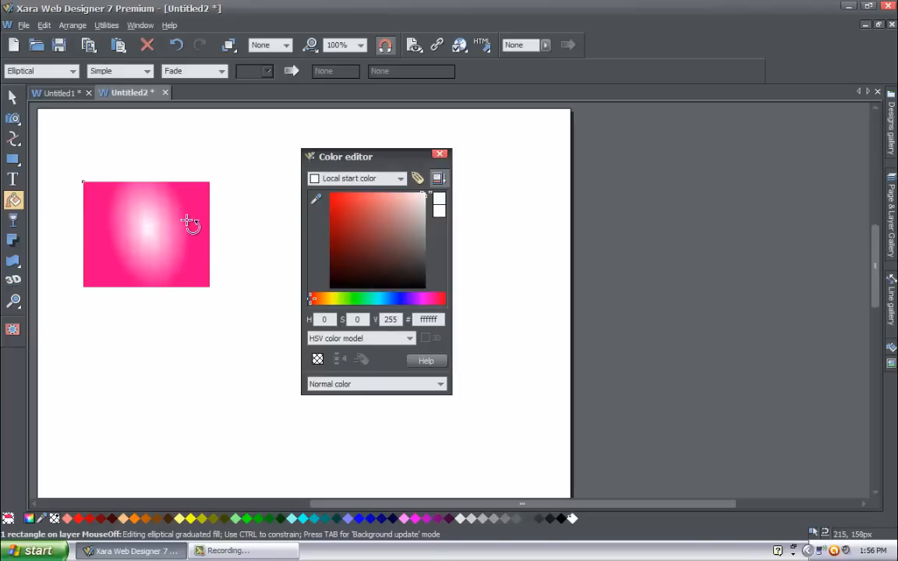
mouse_move(186, 220)
mouse_down()
mouse_move(168, 216)
mouse_move(184, 222)
mouse_move(178, 203)
mouse_move(136, 194)
mouse_move(100, 246)
mouse_move(178, 258)
mouse_move(156, 196)
mouse_move(171, 199)
mouse_move(150, 275)
mouse_move(112, 185)
mouse_move(184, 231)
mouse_move(128, 242)
mouse_move(135, 193)
mouse_move(105, 183)
mouse_move(146, 208)
mouse_move(145, 201)
mouse_up()
mouse_move(91, 248)
mouse_down()
mouse_move(134, 245)
mouse_move(97, 248)
mouse_up()
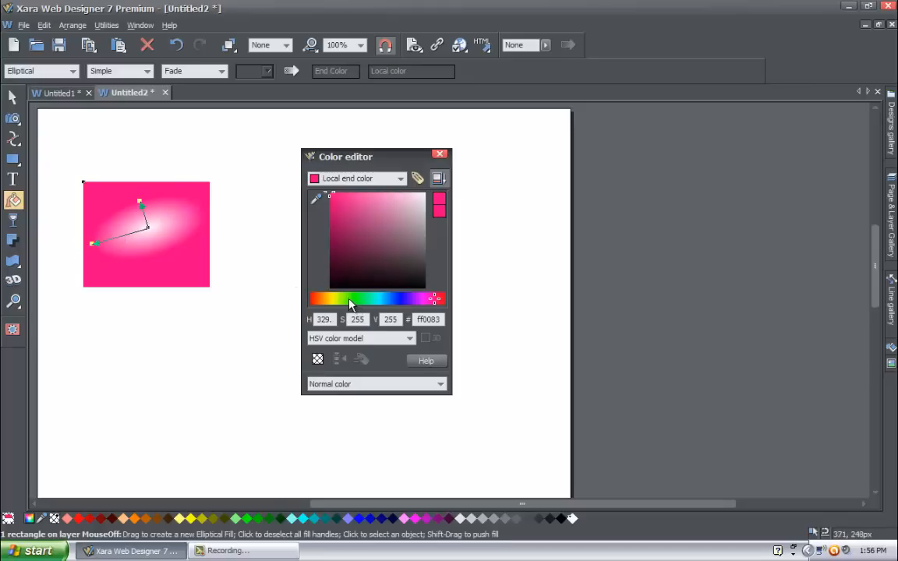
Set the elliptical fill's end color to orange ff5300 and its start color to green 00e825.
drag(349, 304, 319, 301)
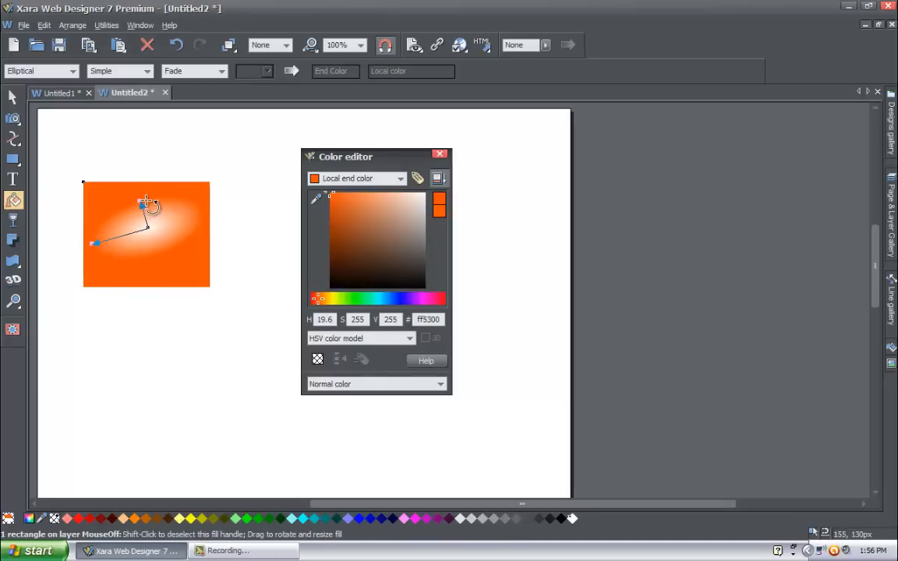
click(148, 229)
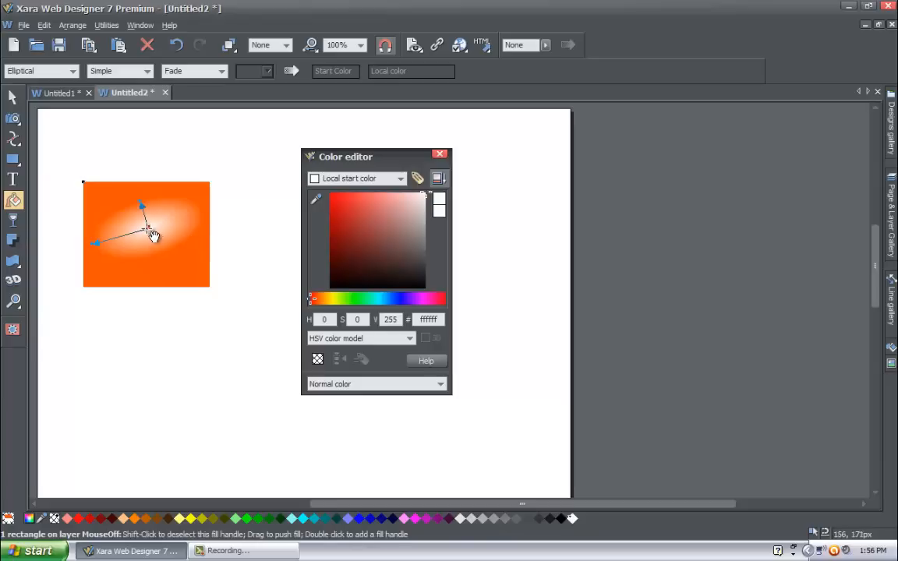
drag(332, 301, 358, 299)
drag(363, 221, 329, 204)
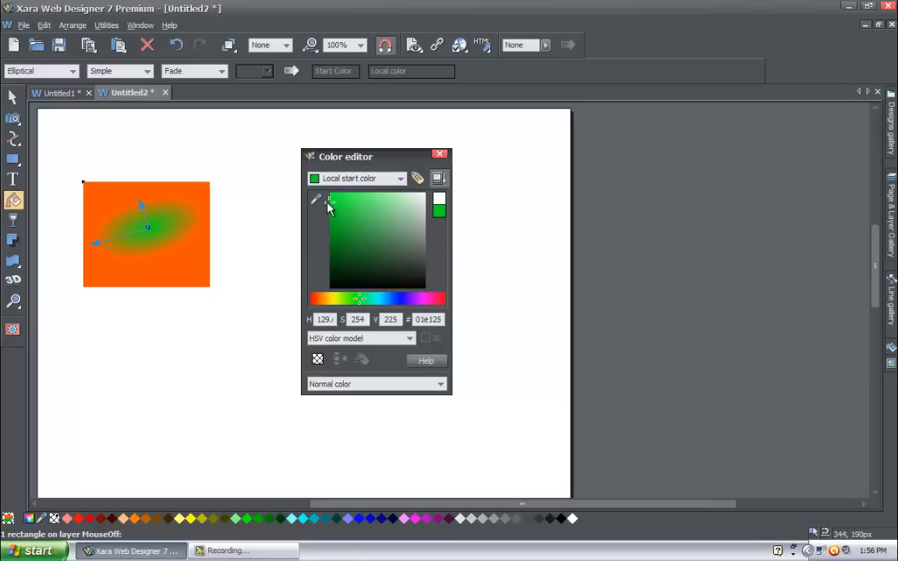
Try the elliptical fill's end color in bright red and in dark brown 3e2828.
click(140, 205)
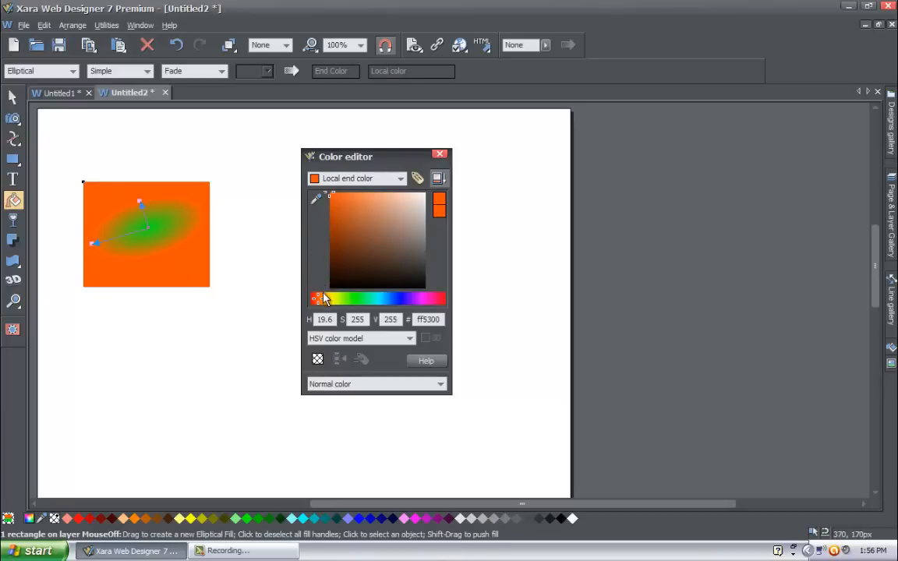
mouse_move(323, 300)
mouse_down()
mouse_move(399, 304)
mouse_move(319, 303)
mouse_up()
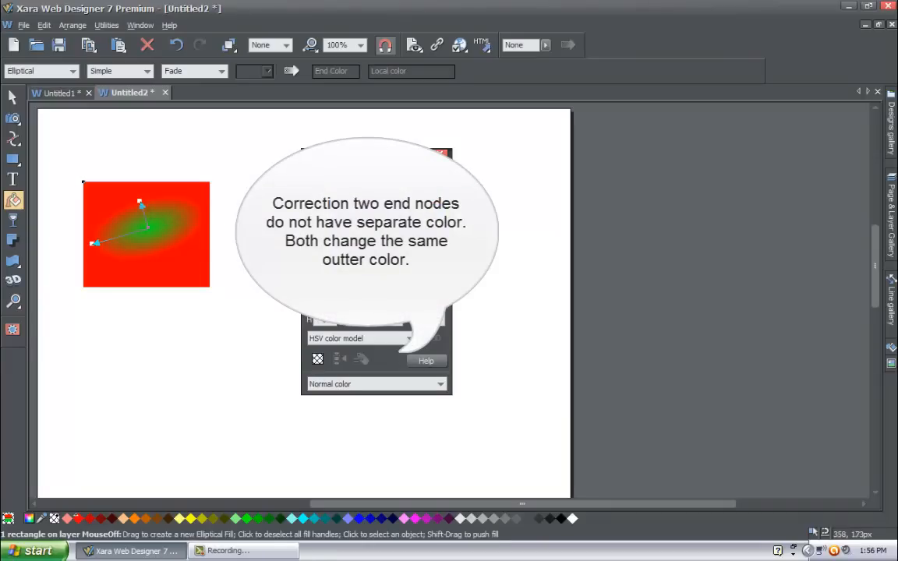
mouse_move(335, 199)
mouse_down()
mouse_move(346, 221)
mouse_move(399, 203)
mouse_move(391, 246)
mouse_move(473, 179)
mouse_move(421, 262)
mouse_move(391, 265)
mouse_up()
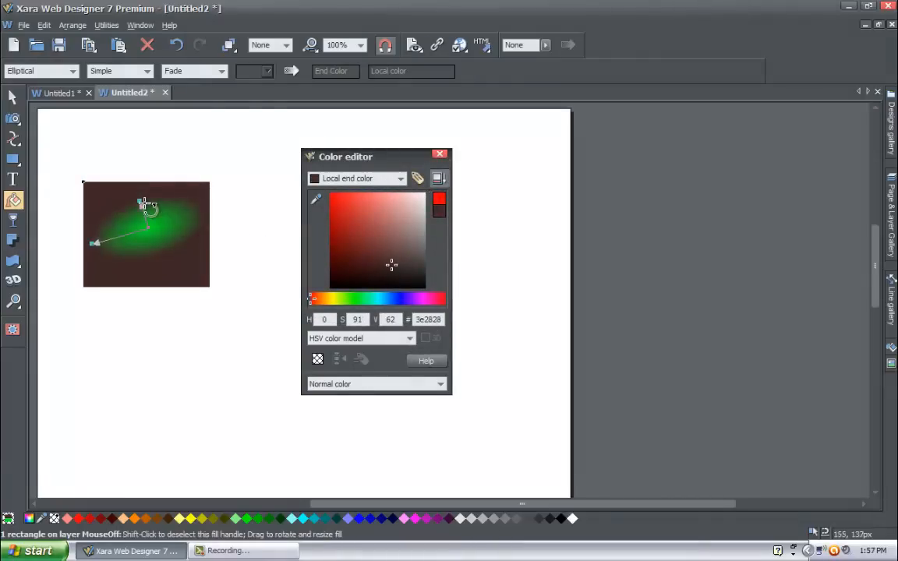
Rotate the ellipse toward the rectangle's upper-left and set the end color to red ff0000, trying d00000 and green 12d000 first.
mouse_move(141, 203)
mouse_down()
mouse_move(170, 213)
mouse_move(156, 212)
mouse_up()
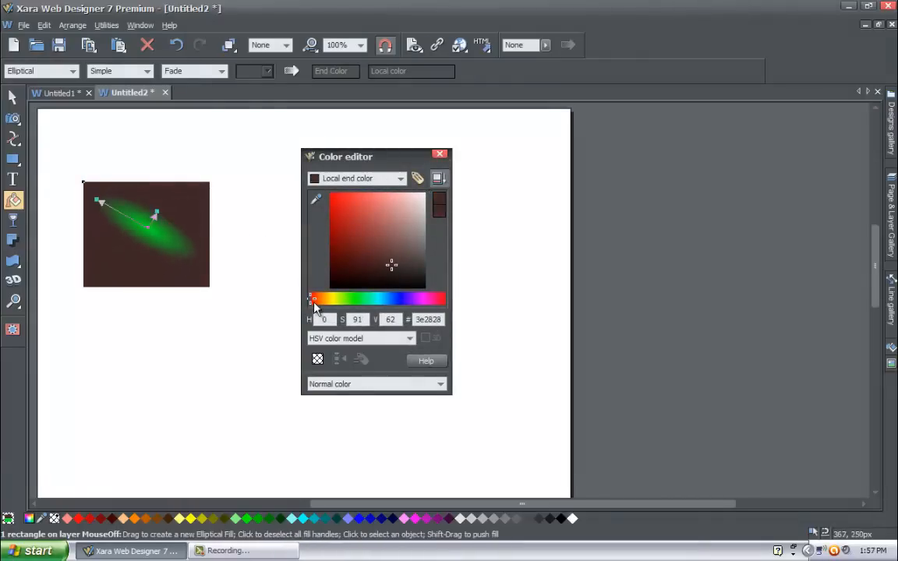
click(329, 207)
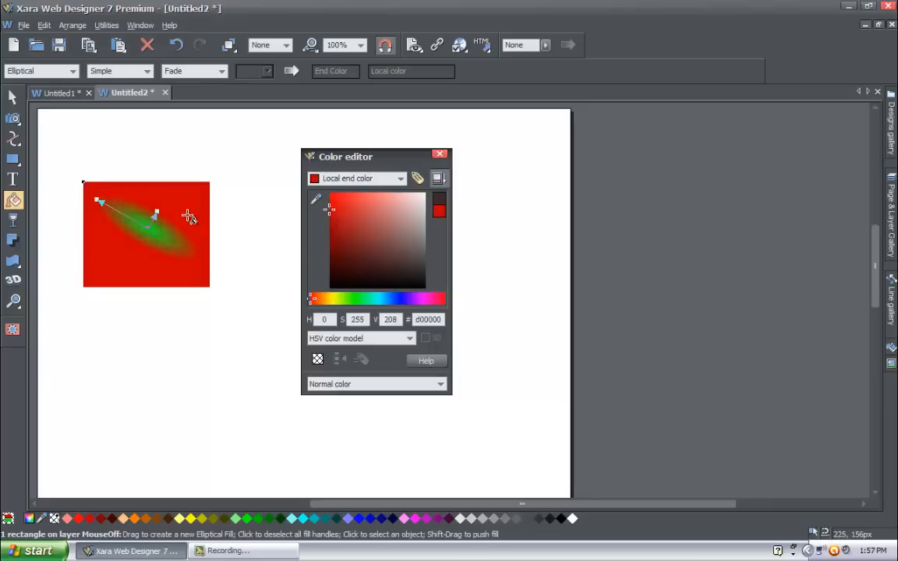
click(97, 200)
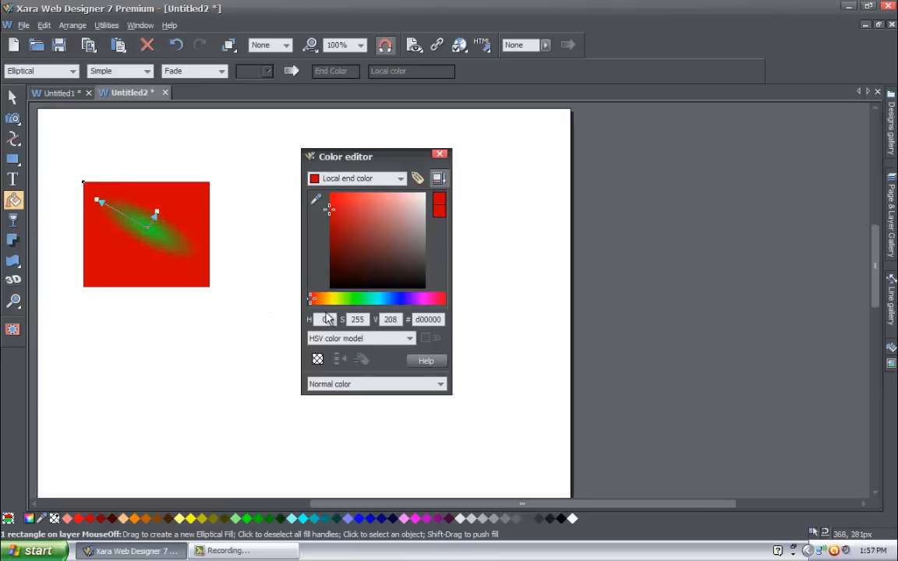
drag(312, 300, 355, 304)
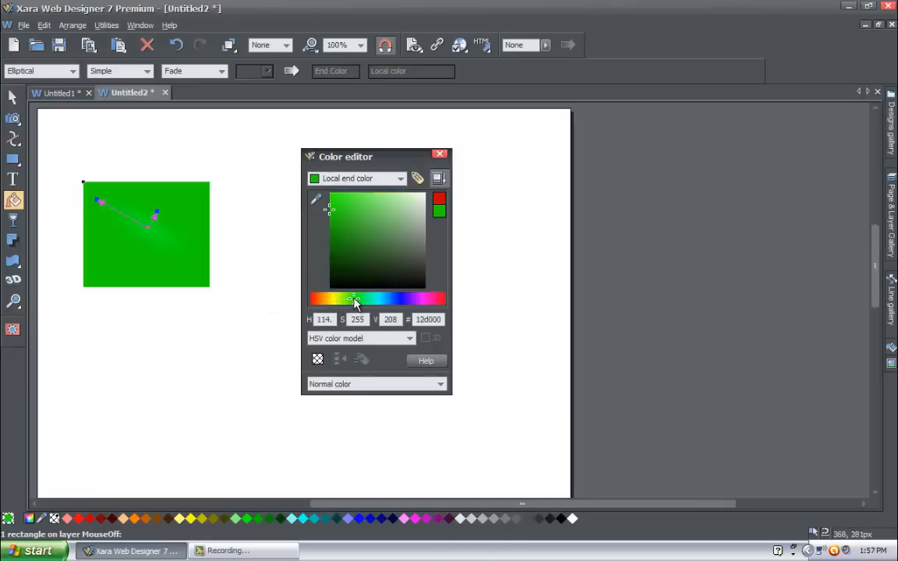
mouse_move(354, 214)
mouse_down()
mouse_move(329, 238)
mouse_move(330, 261)
mouse_move(338, 251)
mouse_up()
drag(343, 304, 308, 299)
mouse_move(347, 242)
mouse_down()
mouse_move(310, 180)
mouse_move(336, 195)
mouse_move(327, 193)
mouse_up()
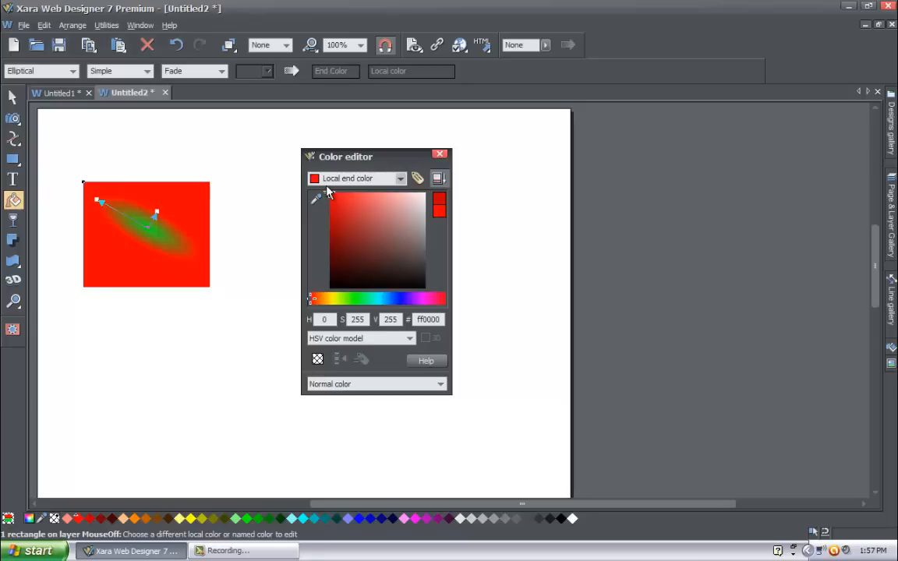
Change the rectangle's fill type to Conical and position the fill's center in the middle of the rectangle.
click(74, 71)
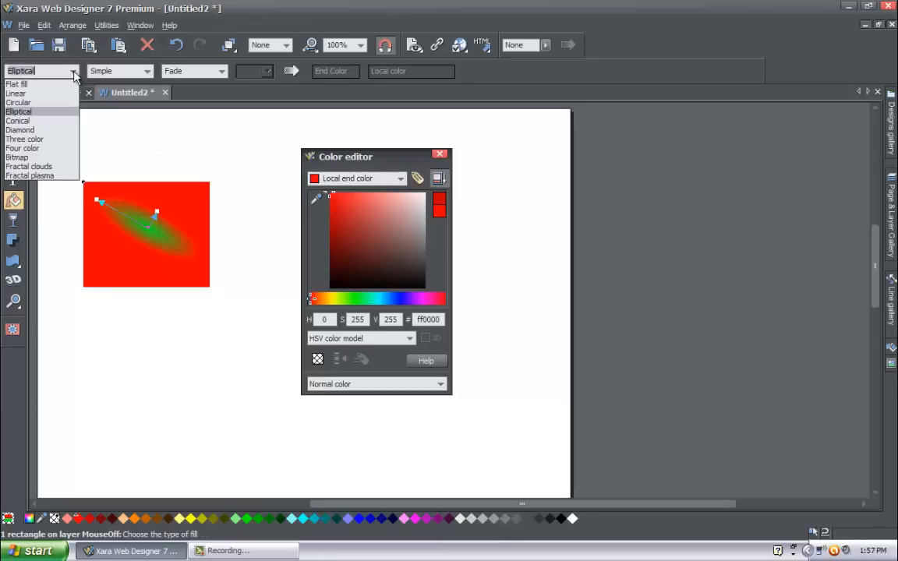
click(48, 121)
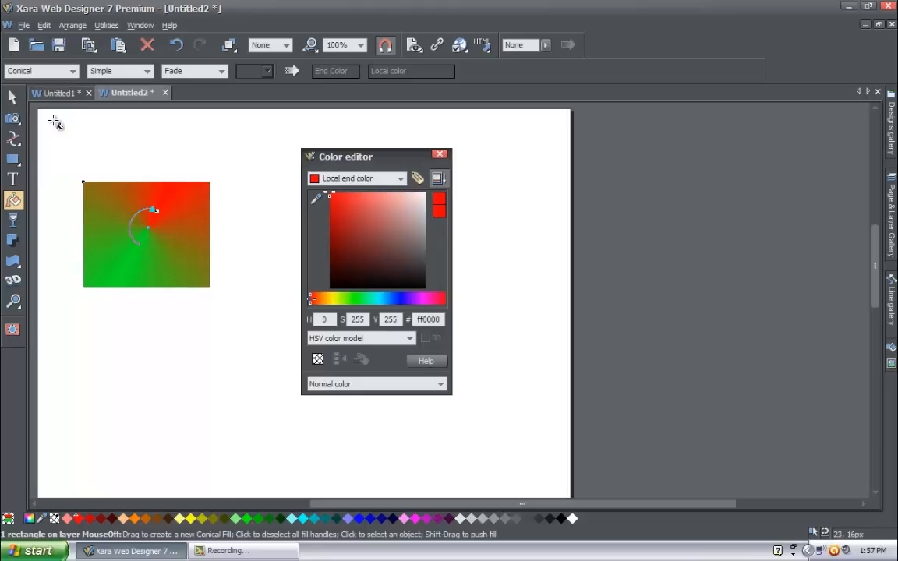
drag(150, 232, 144, 237)
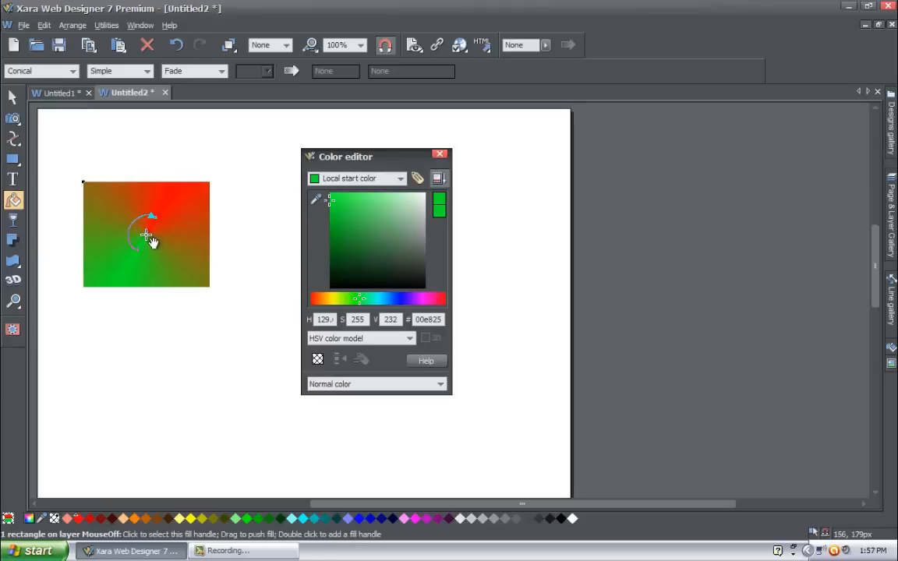
mouse_move(150, 241)
mouse_down()
mouse_move(159, 245)
mouse_move(138, 234)
mouse_up()
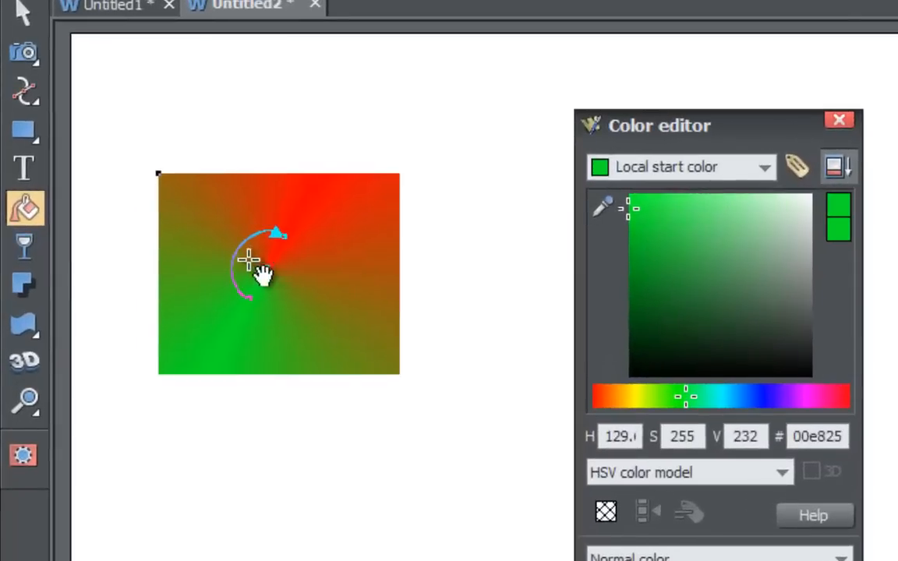
mouse_move(262, 273)
mouse_down()
mouse_move(295, 291)
mouse_move(280, 282)
mouse_move(250, 296)
mouse_move(266, 261)
mouse_move(278, 273)
mouse_up()
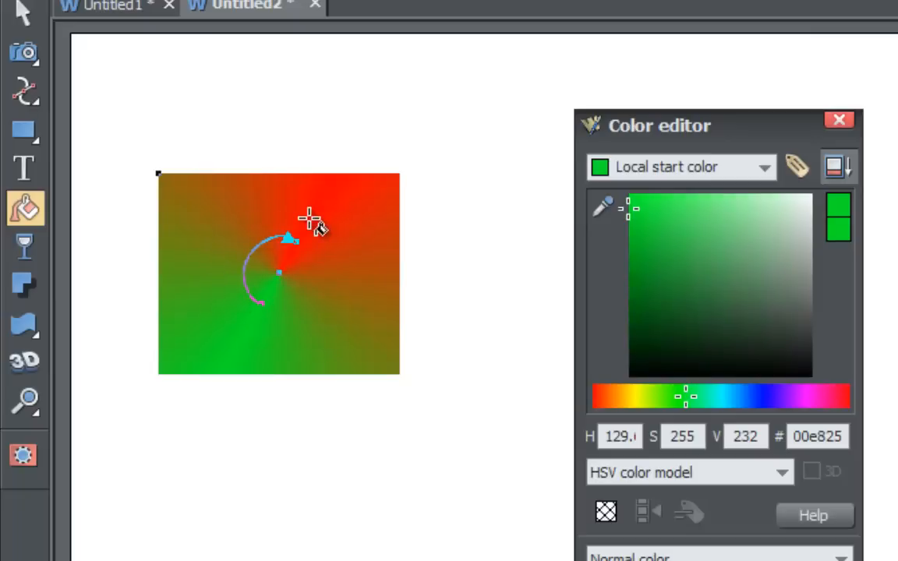
Rotate the conical fill and enlarge its arc until the end handle lies level with the center on the rectangle's right side.
drag(293, 240, 312, 264)
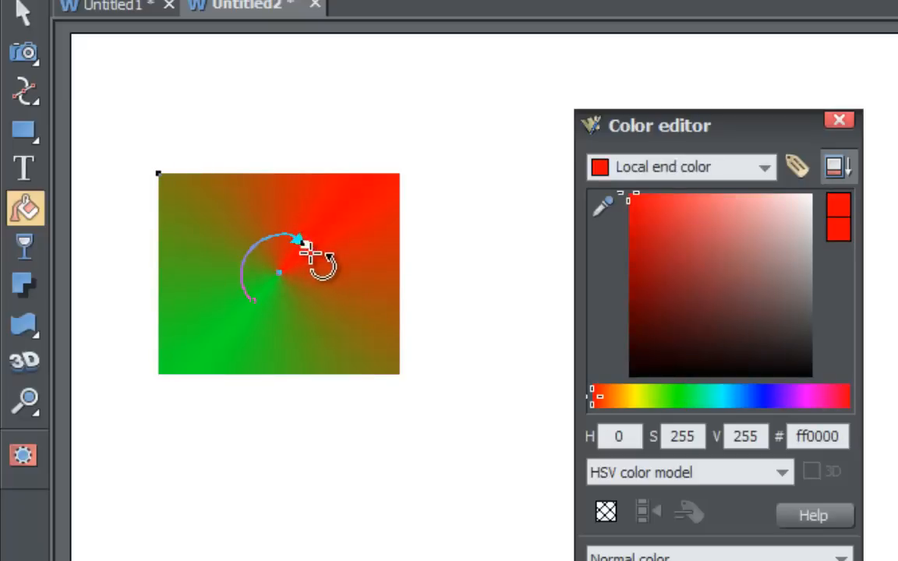
drag(302, 244, 232, 309)
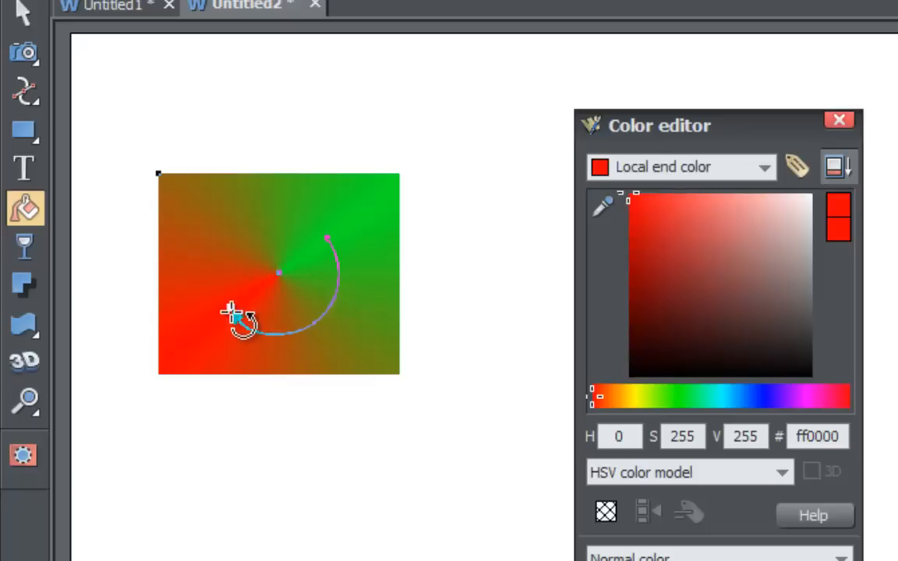
drag(226, 290, 353, 275)
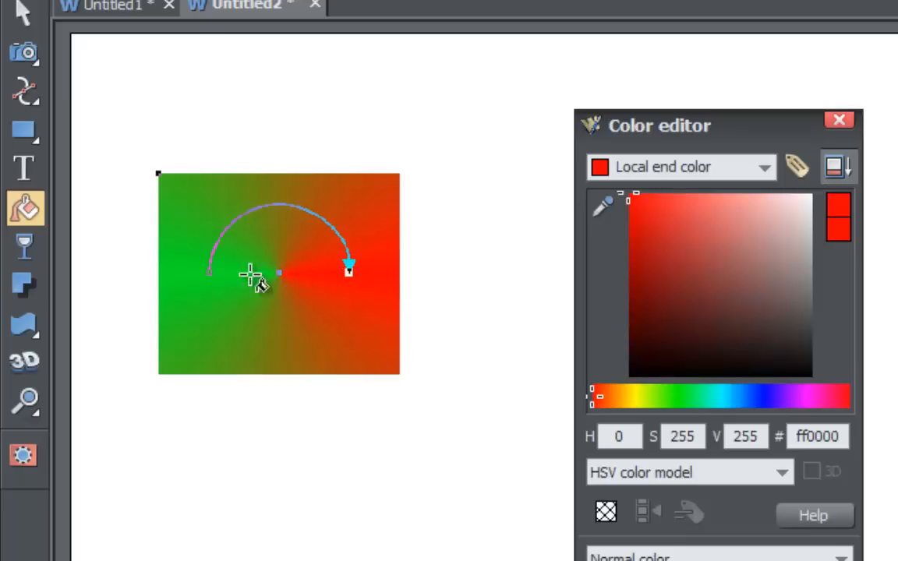
Set the conical fill's start color to blue 00bde8 and its end color to pink-red ff0053.
click(208, 271)
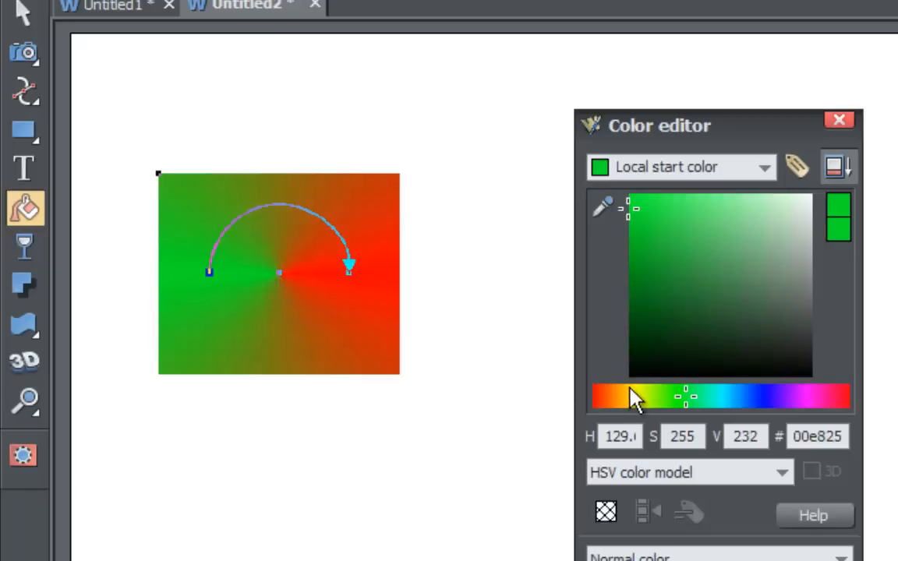
drag(634, 397, 733, 399)
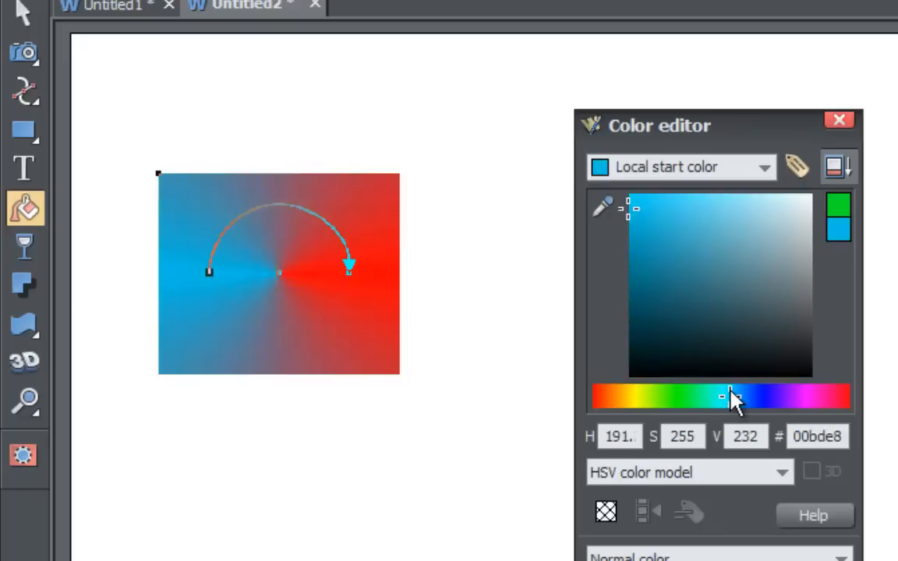
click(347, 270)
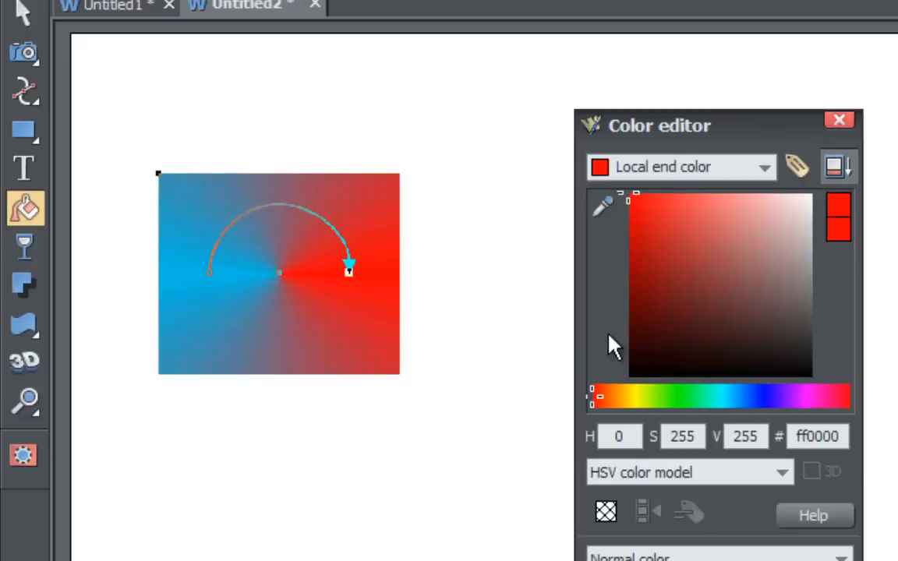
drag(609, 396, 840, 397)
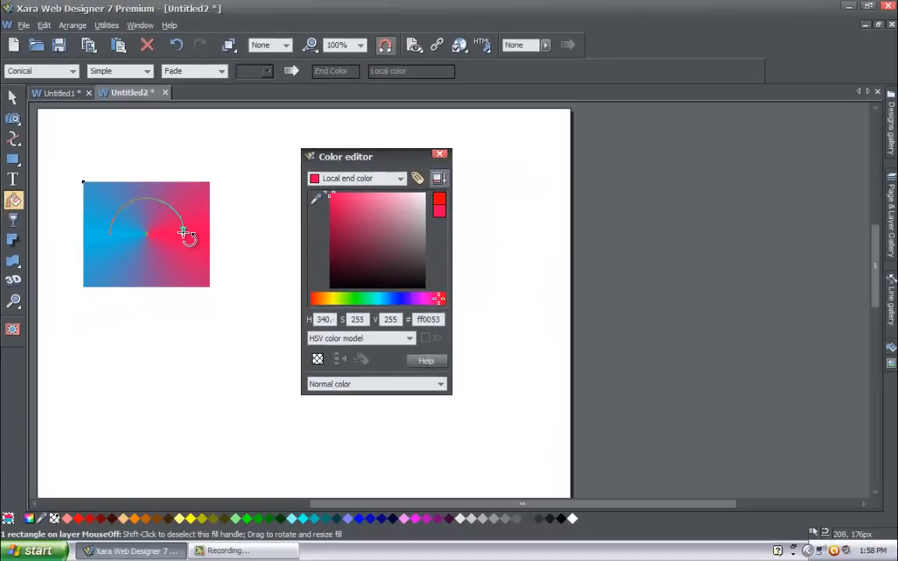
Set the conical fill's tiling to Repeating and rotate its end handle to just below the rectangle's center.
click(146, 72)
click(138, 93)
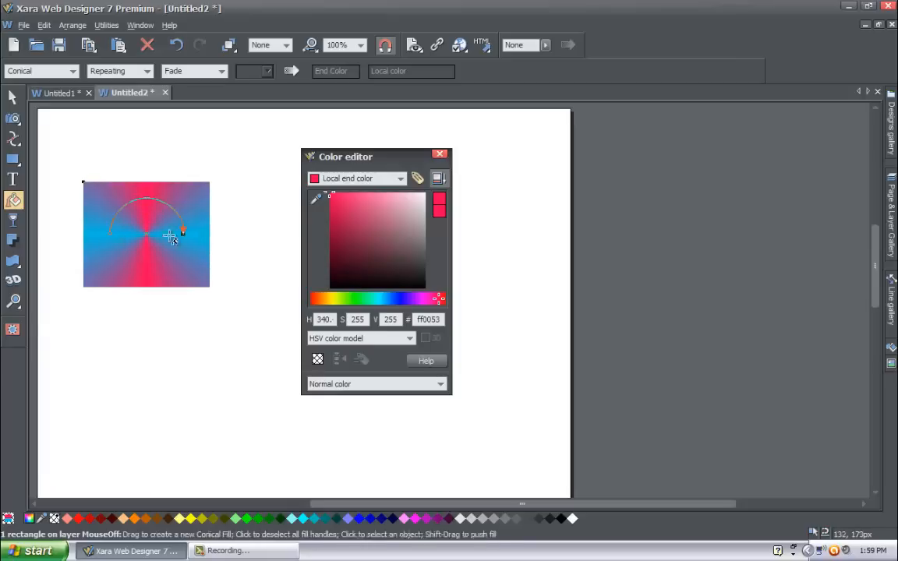
drag(180, 234, 143, 267)
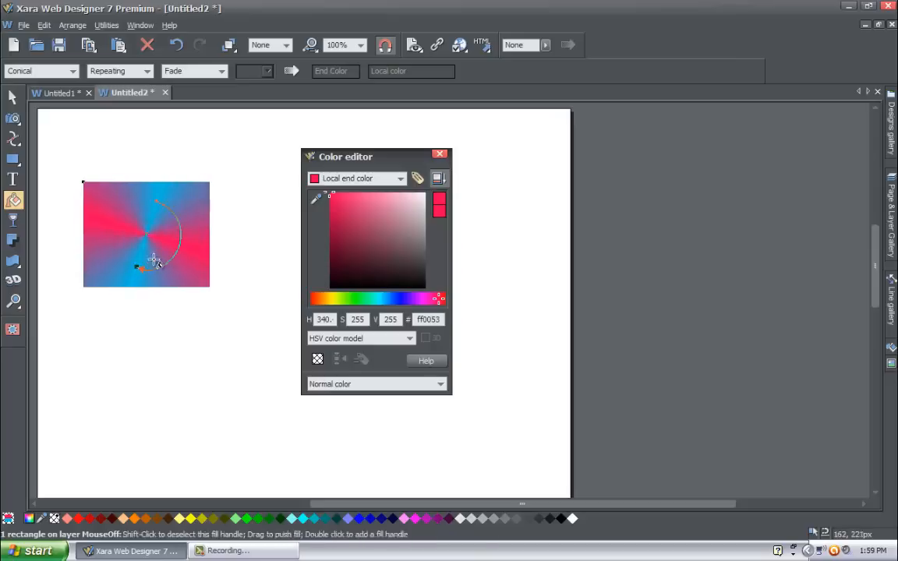
Rotate the conical fill until its start handle lies left of and slightly above the rectangle's center.
drag(147, 202, 118, 222)
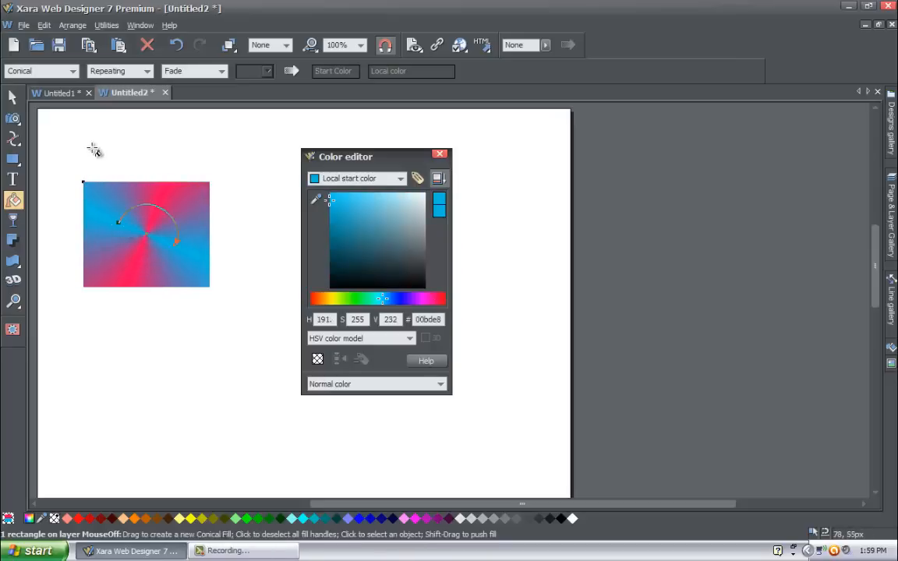
click(73, 71)
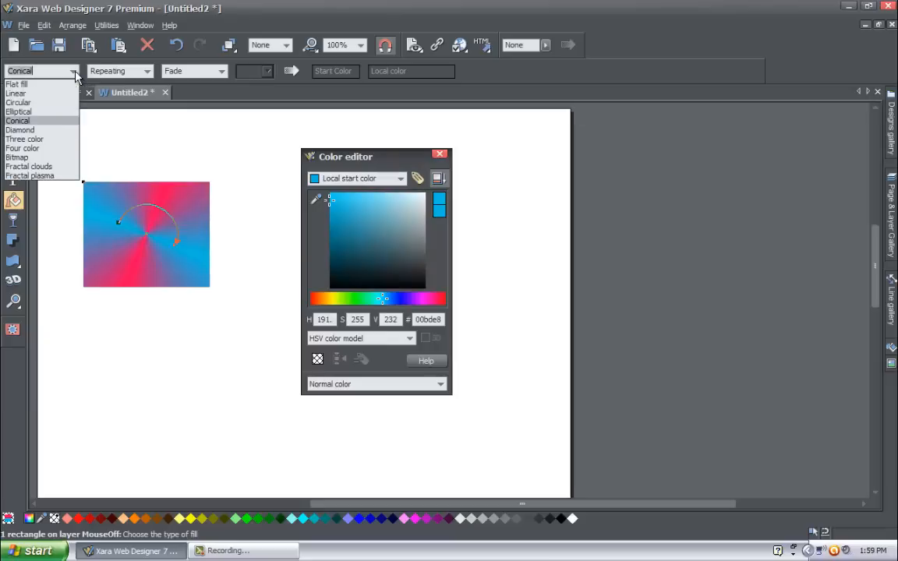
click(74, 73)
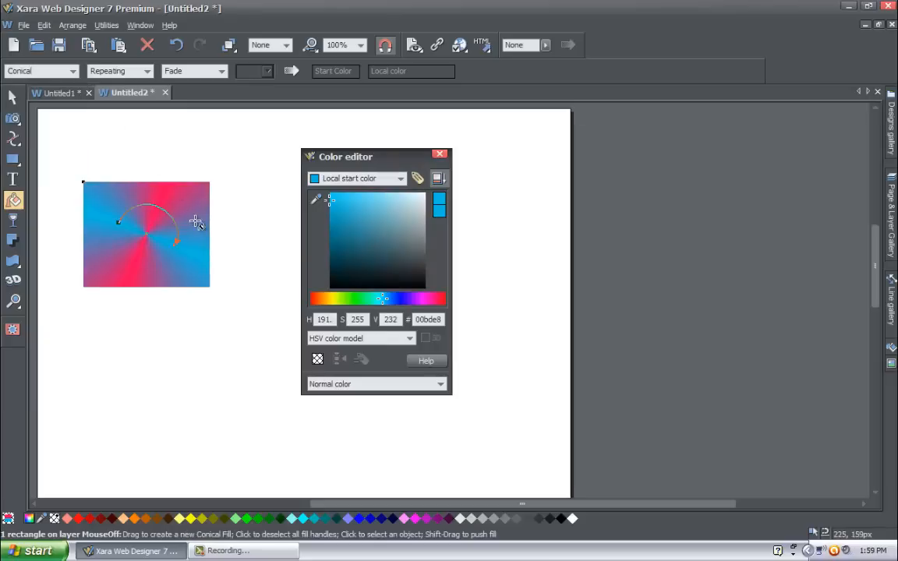
Change the rectangle's fill type to Diamond and its tiling to Simple.
click(73, 71)
click(46, 130)
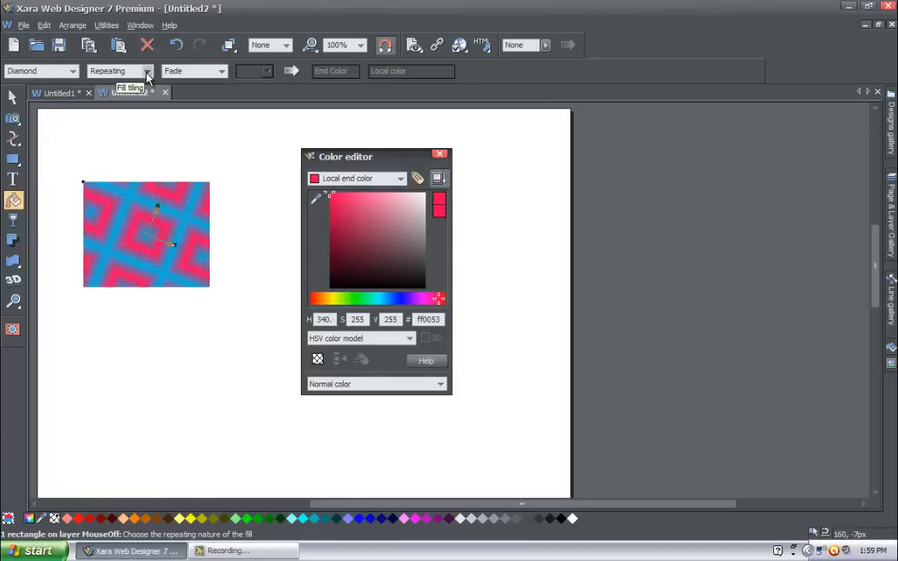
click(147, 72)
click(131, 84)
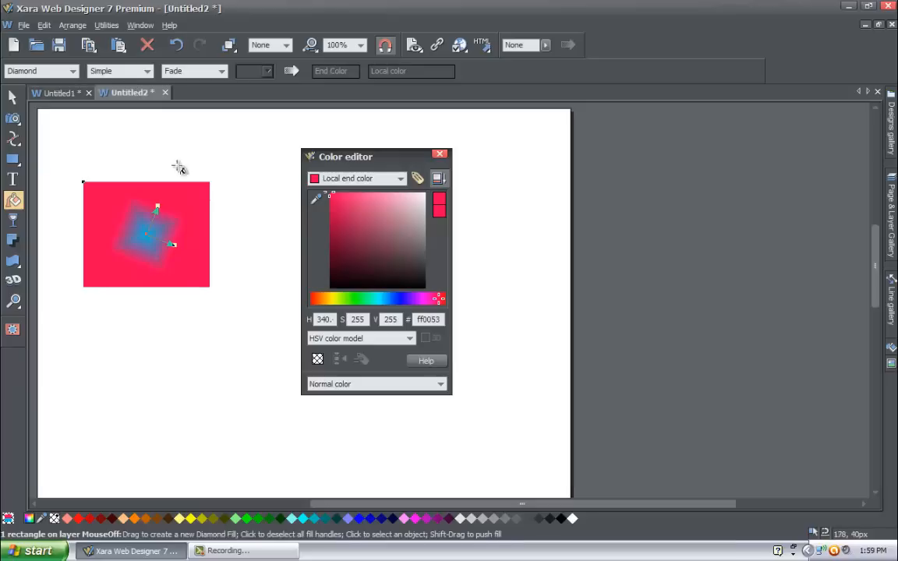
Rotate the diamond fill so it stands on its point and check the colors of its start and end handles.
drag(176, 248, 175, 260)
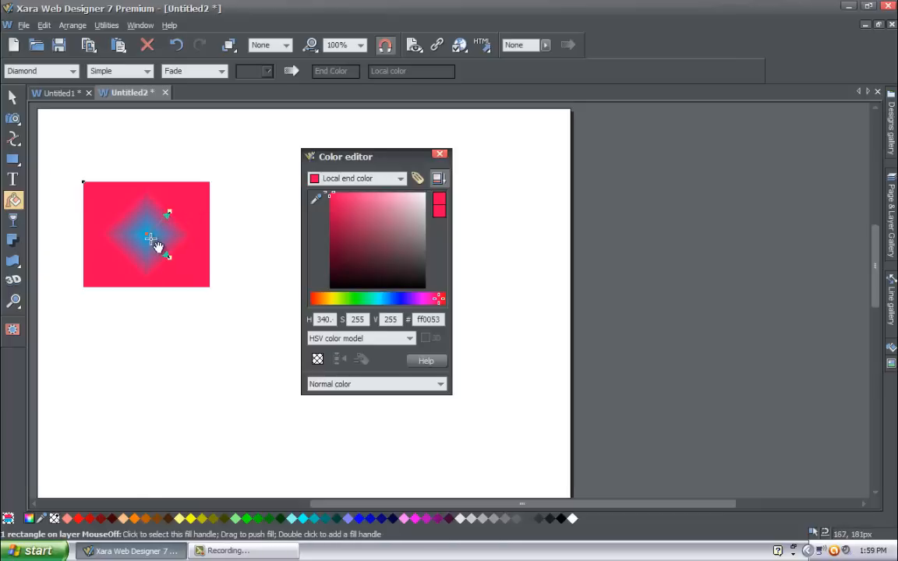
click(146, 234)
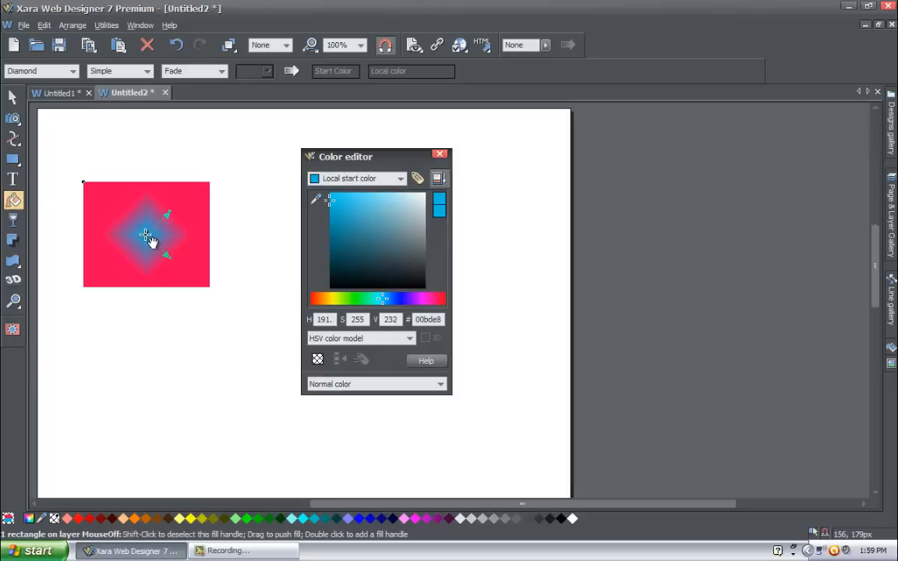
drag(152, 242, 148, 242)
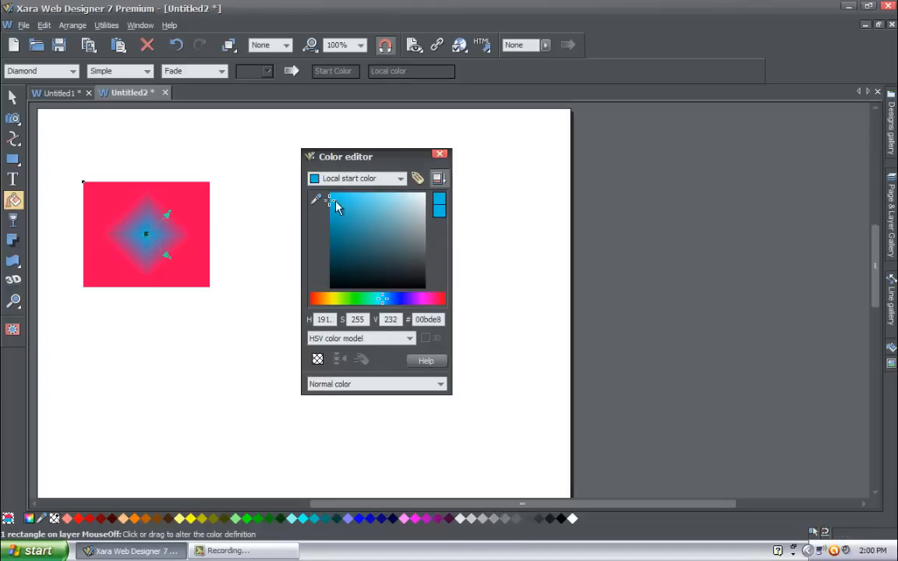
click(168, 213)
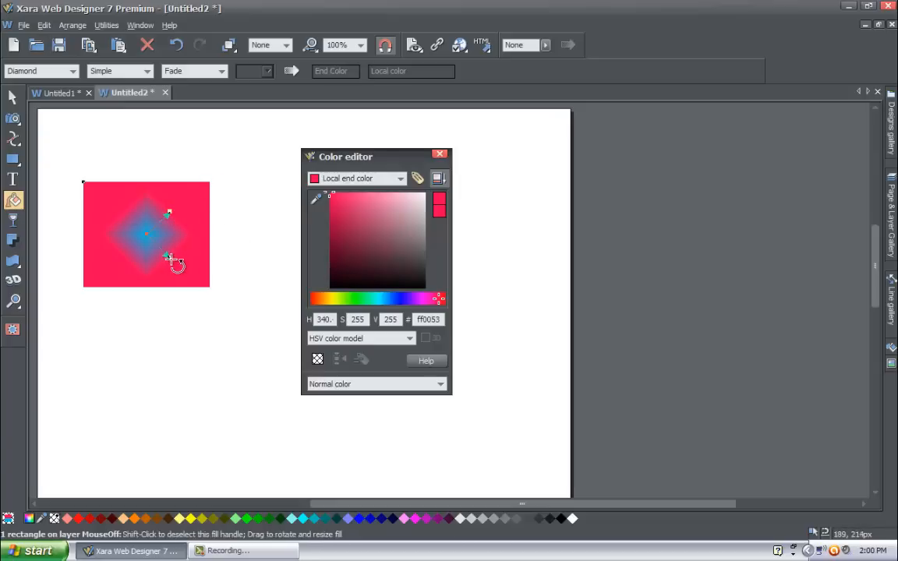
Rotate the diamond fill so its handles run parallel to the rectangle's sides and set its tiling to Repeating.
mouse_move(167, 258)
mouse_down()
mouse_move(193, 230)
mouse_move(162, 211)
mouse_move(180, 237)
mouse_up()
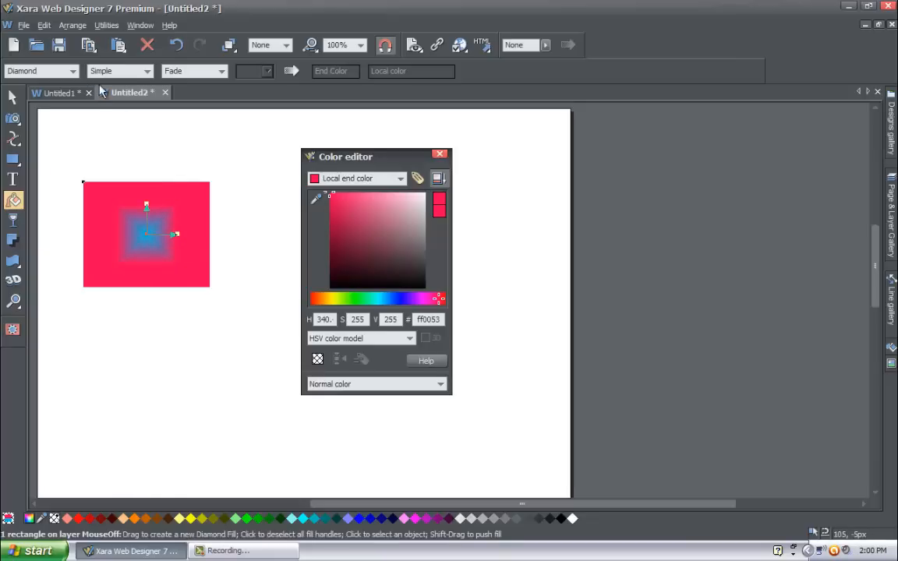
click(147, 71)
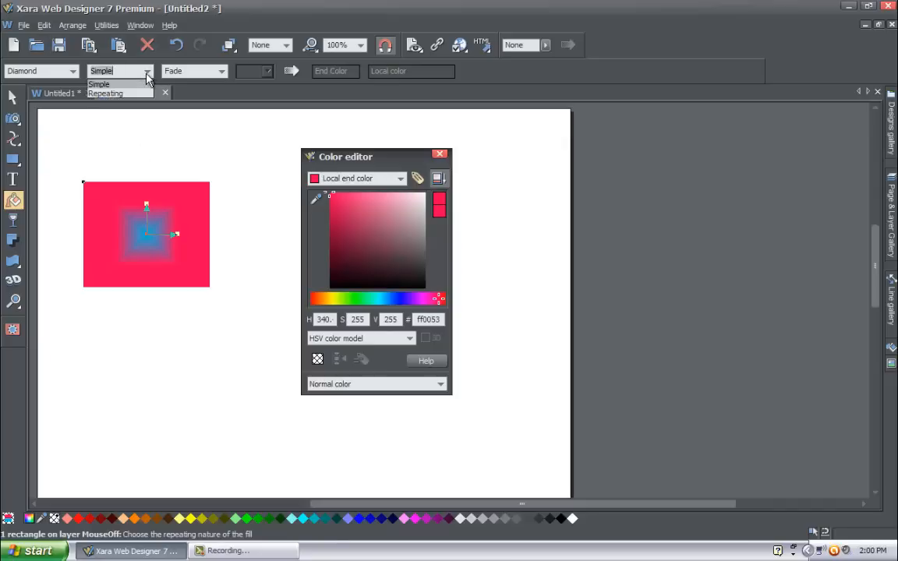
click(135, 93)
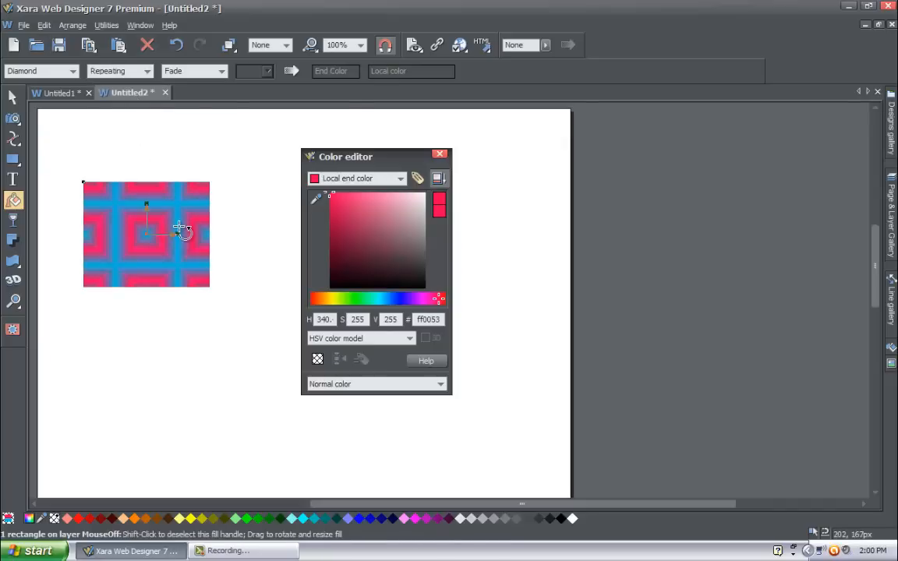
Shrink the repeating diamond fill toward its center until it forms a dense pattern of tiny, slightly tilted squares.
drag(178, 237, 160, 224)
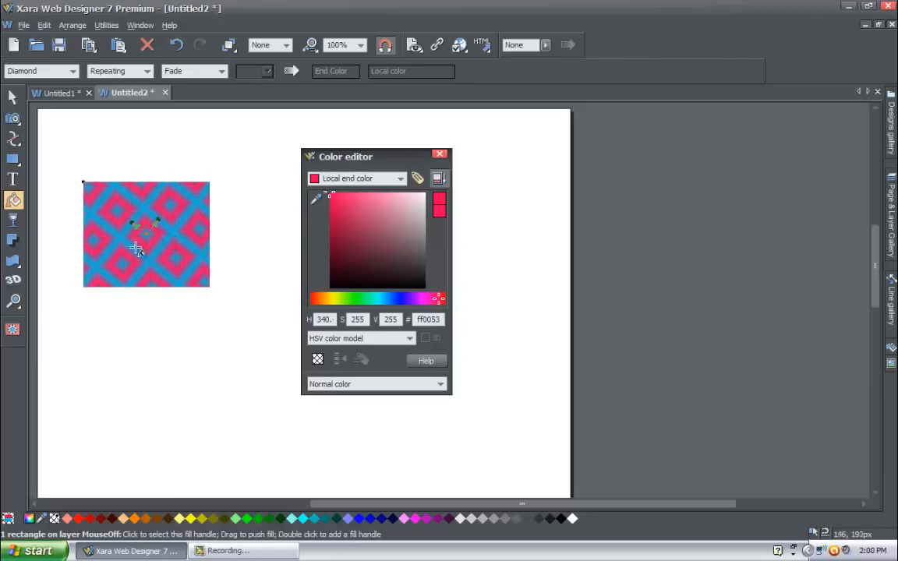
drag(159, 221, 166, 236)
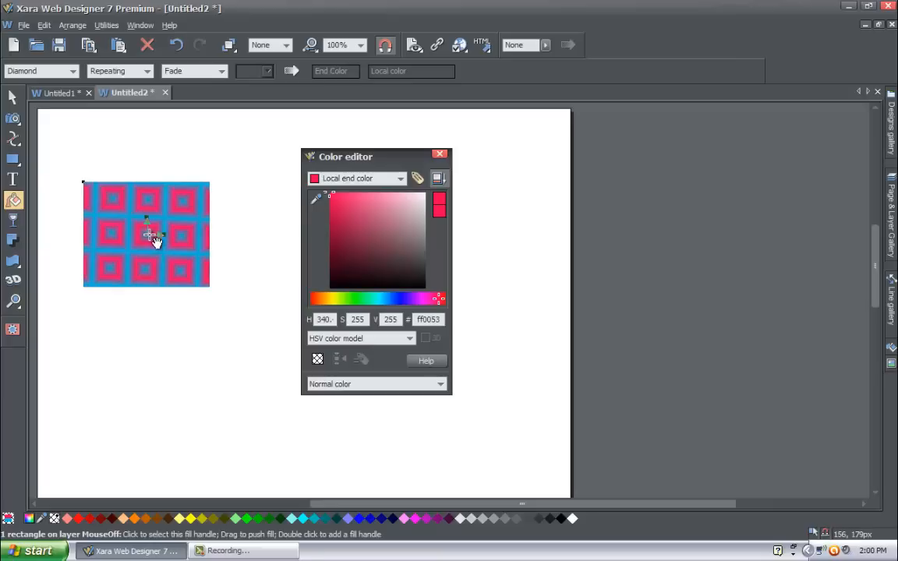
mouse_move(167, 239)
mouse_down()
mouse_move(154, 236)
mouse_move(178, 241)
mouse_move(152, 235)
mouse_up()
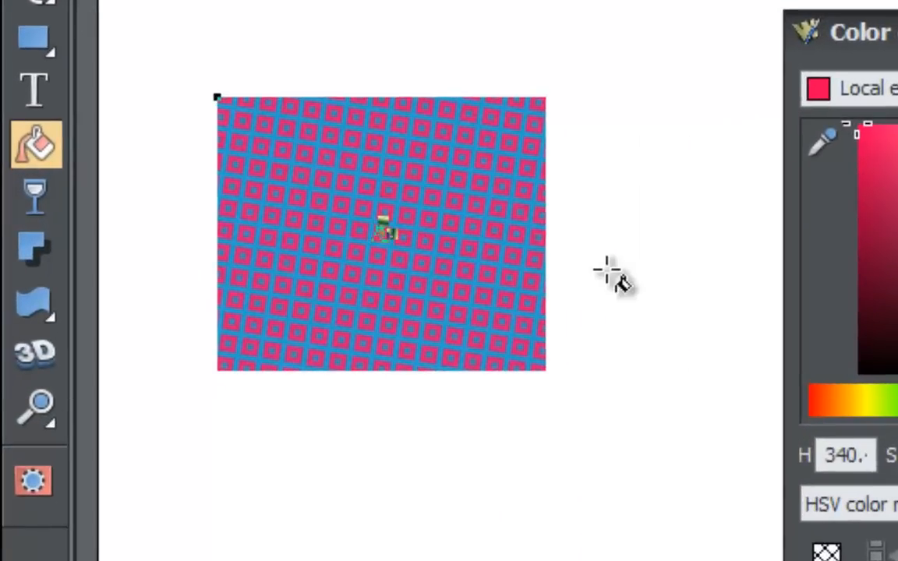
Deselect the rectangle to view its pattern without handles, and move it straight down to Y 137px.
click(34, 1)
click(277, 23)
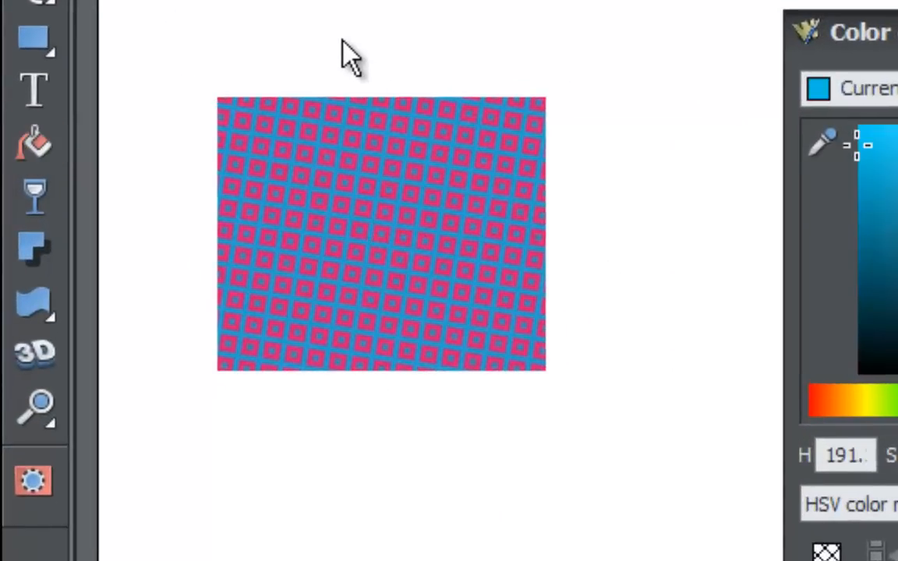
drag(441, 311, 473, 357)
click(573, 341)
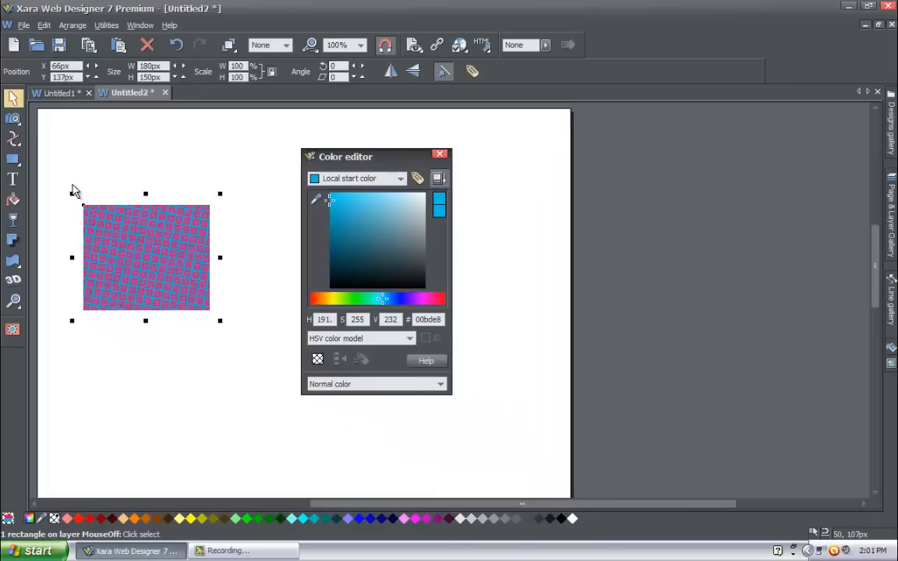
Set the diamond fill's tiling to Simple and enlarge it by pulling its end handle up and right of the center.
click(13, 200)
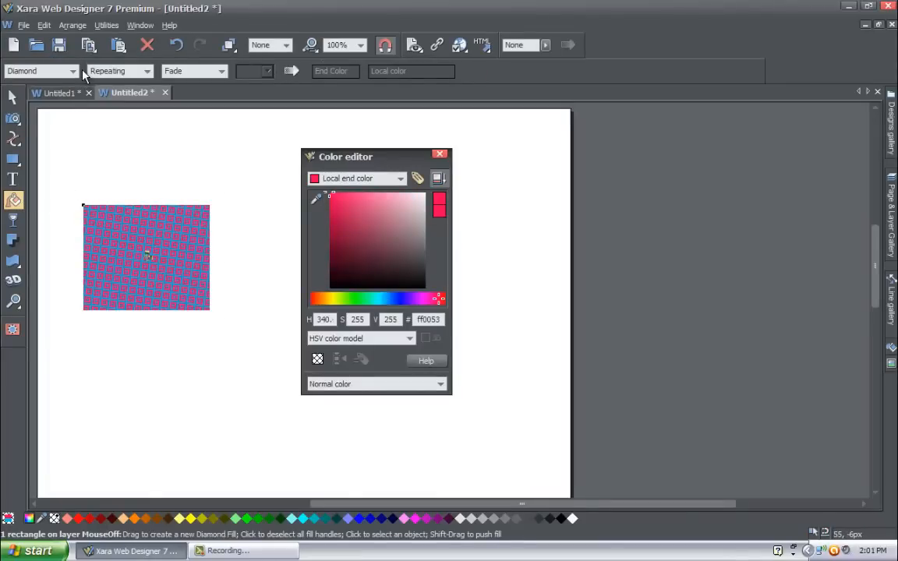
click(140, 71)
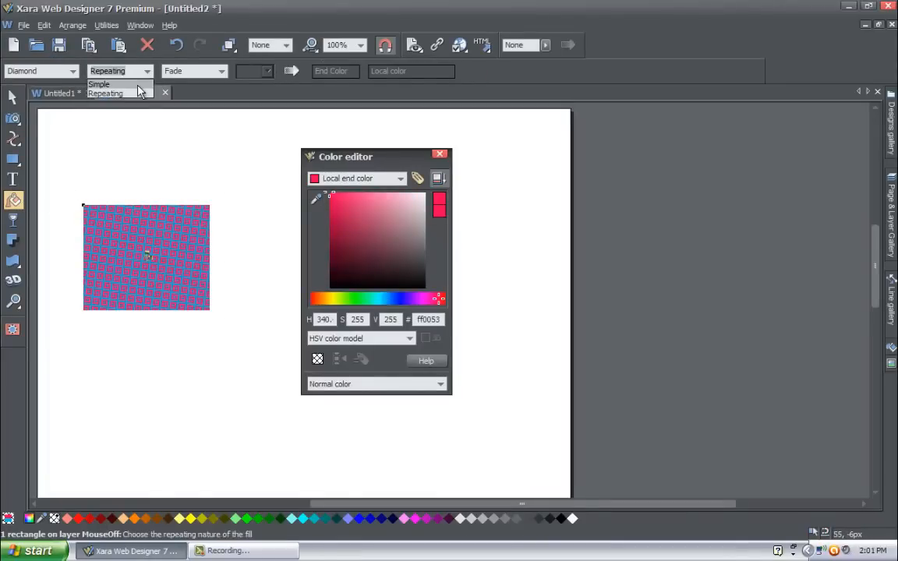
click(138, 85)
click(222, 72)
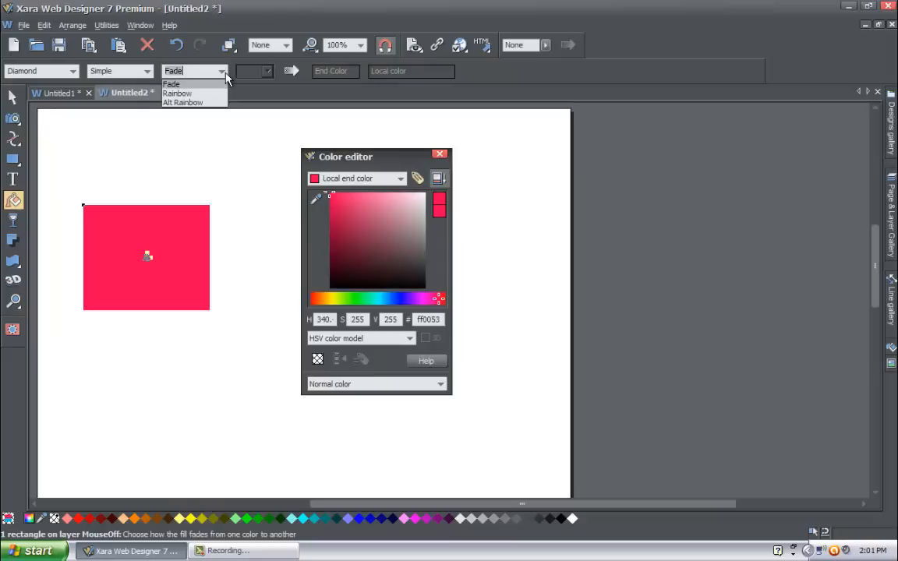
click(226, 76)
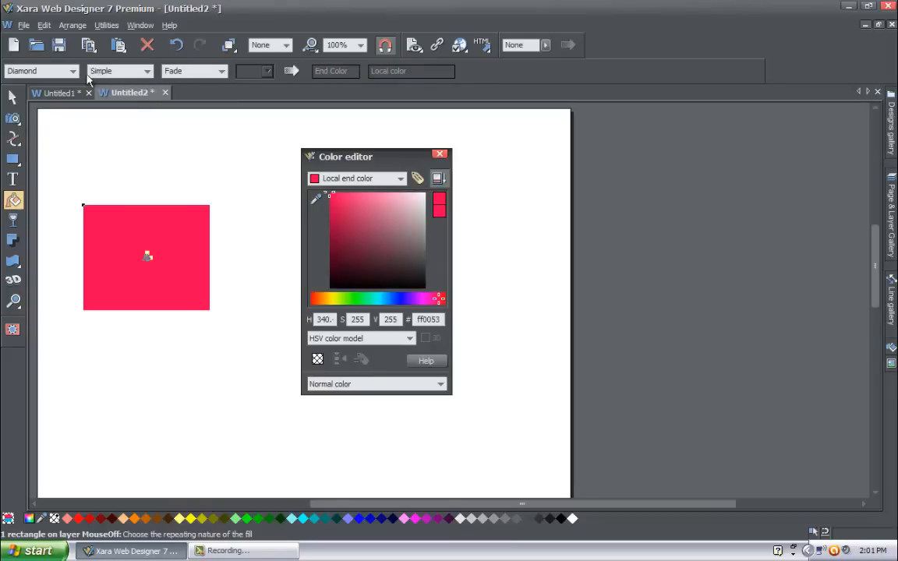
drag(146, 255, 165, 236)
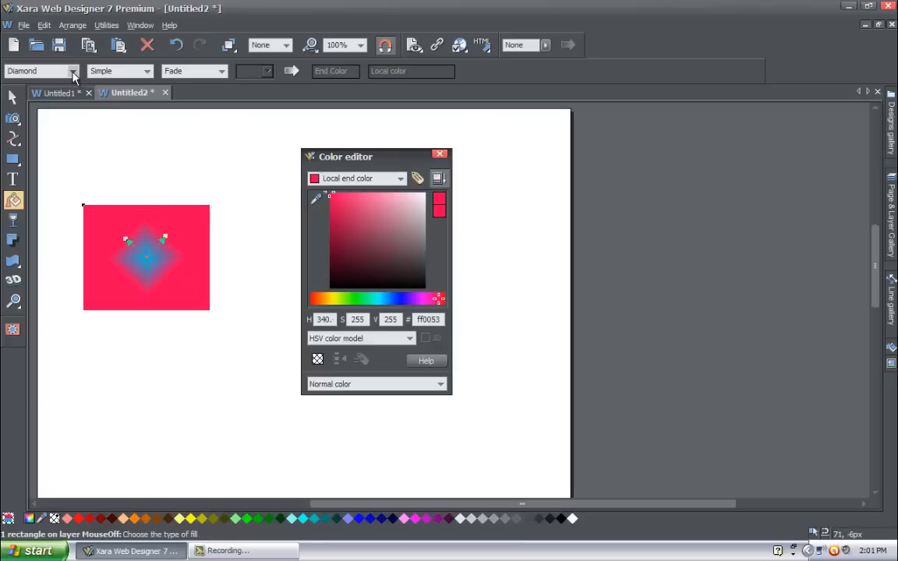
Change the rectangle's fill type to Three color and select its end handle.
click(73, 71)
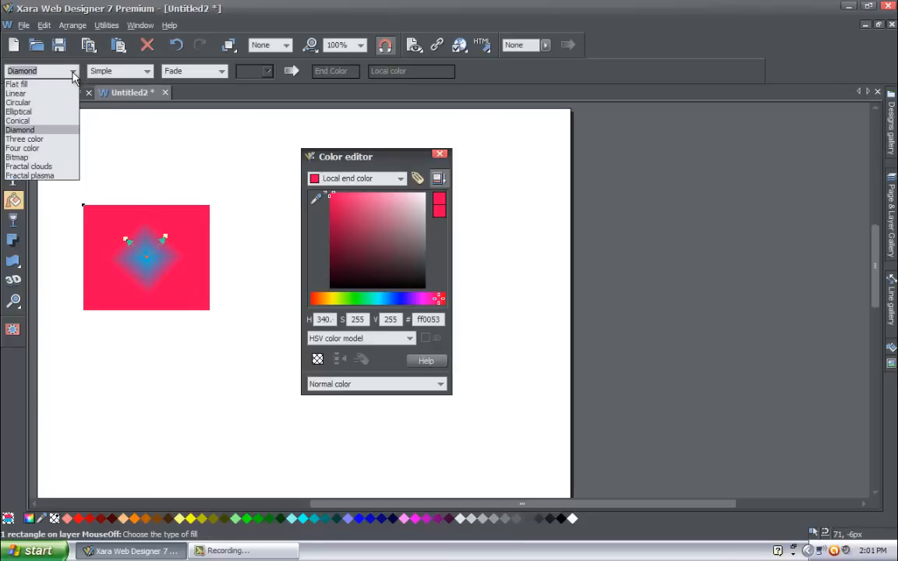
click(26, 139)
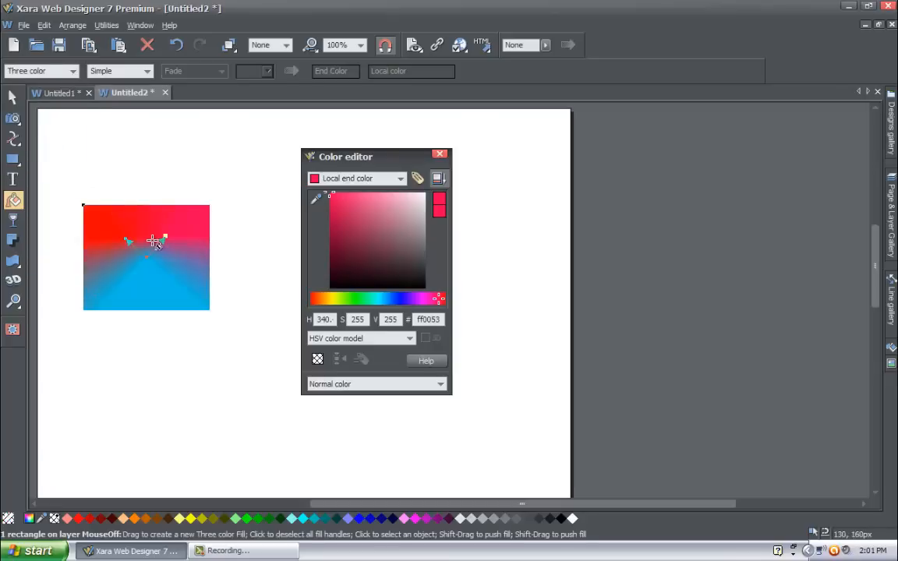
mouse_move(150, 259)
mouse_down()
mouse_move(148, 274)
mouse_move(150, 264)
mouse_up()
click(166, 240)
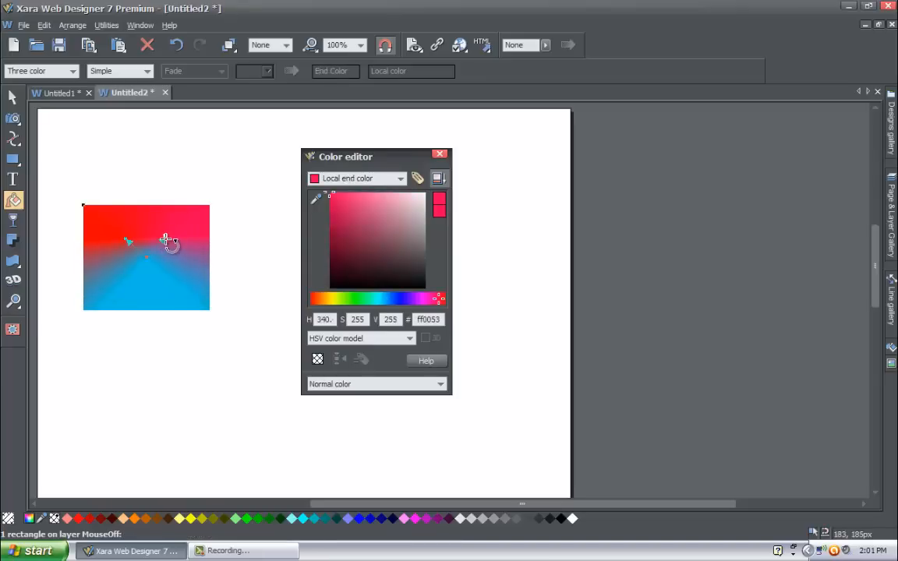
Set the three-color fill's second end color to green 85ff00.
click(130, 242)
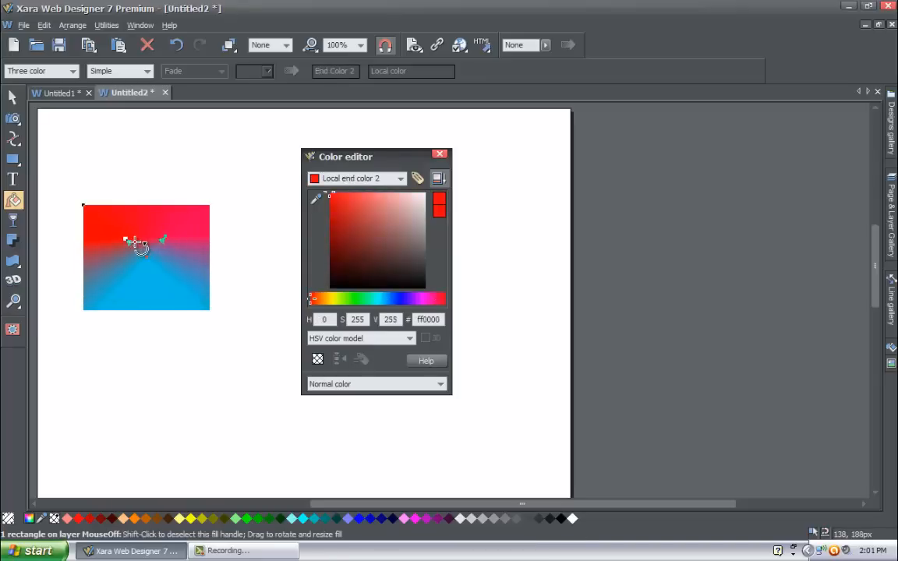
drag(333, 300, 338, 300)
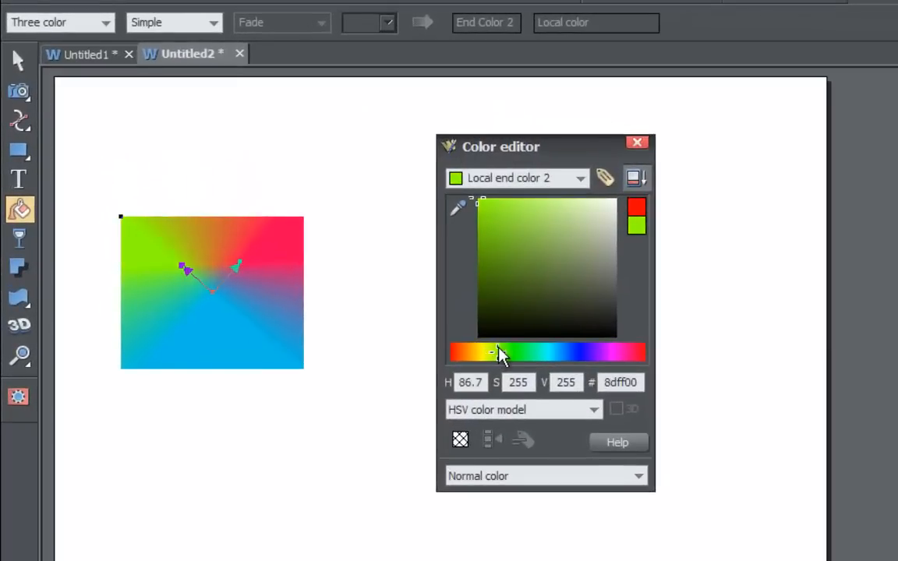
drag(498, 354, 500, 353)
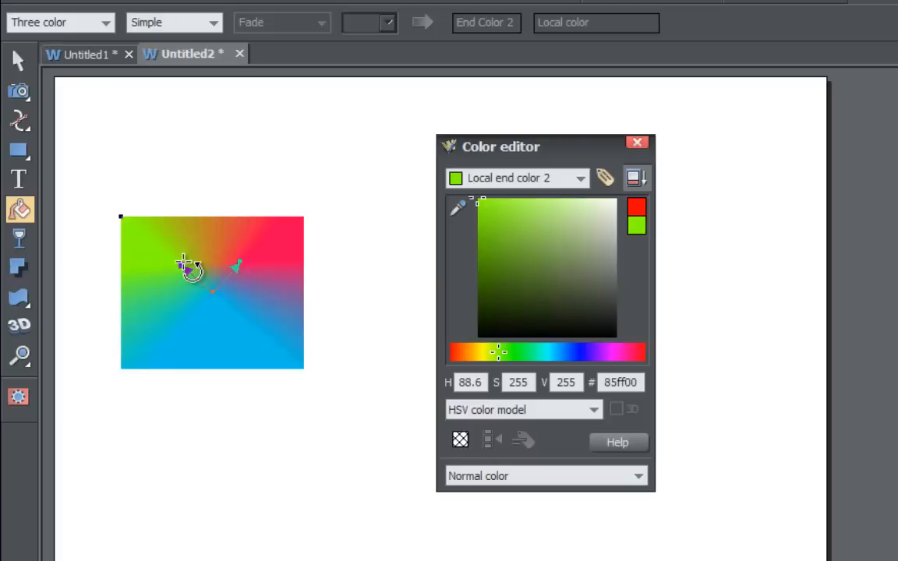
Move the three-color fill's start point down below the rectangle's center, then rotate and resize its arms so both end handles sit just above it.
click(220, 296)
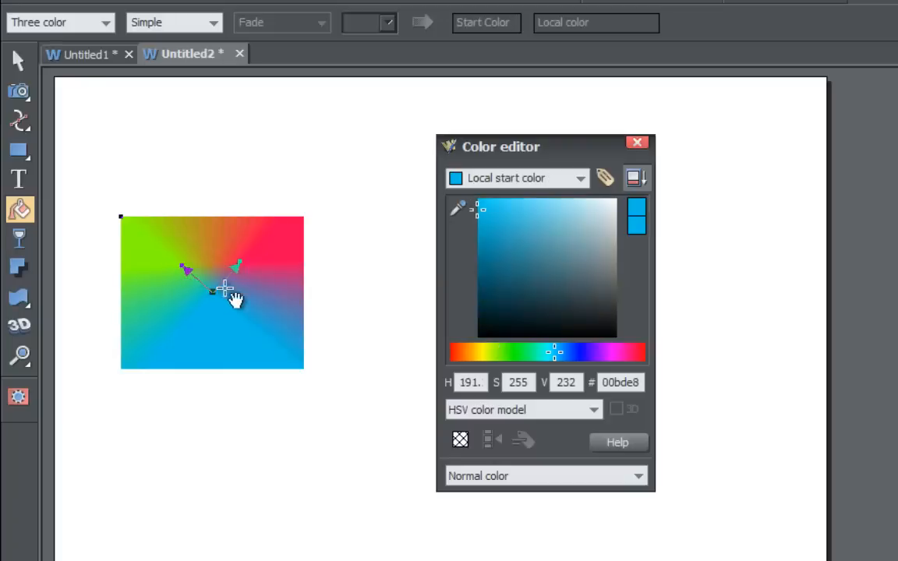
click(239, 263)
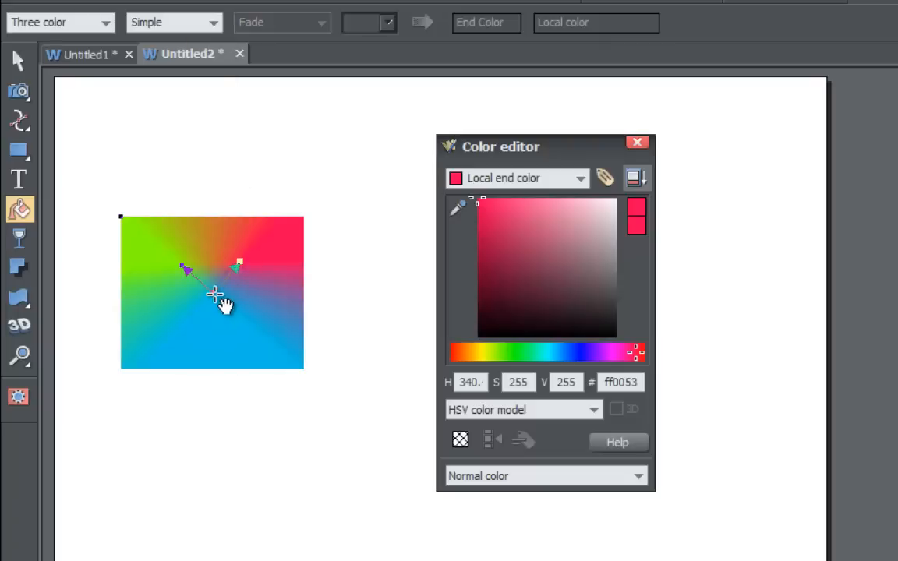
drag(213, 291, 215, 323)
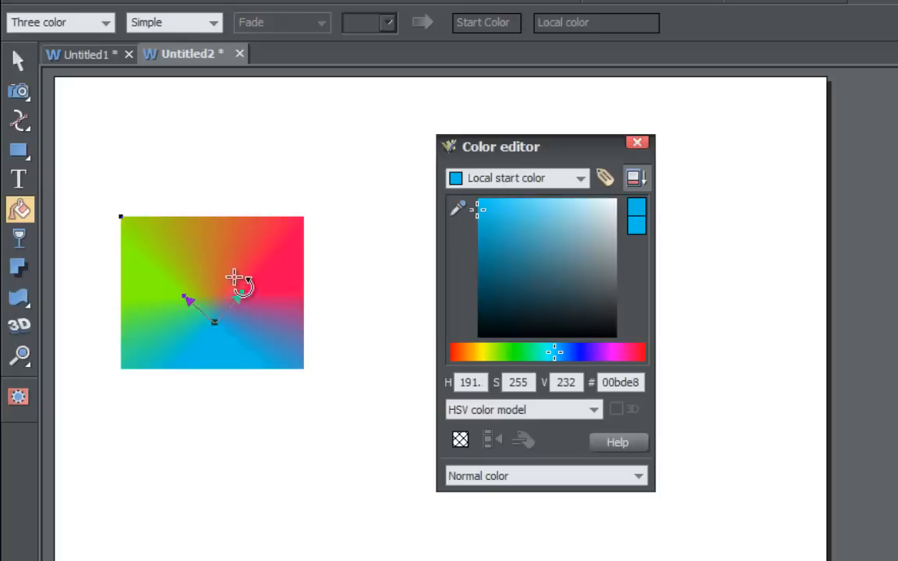
drag(241, 292, 236, 260)
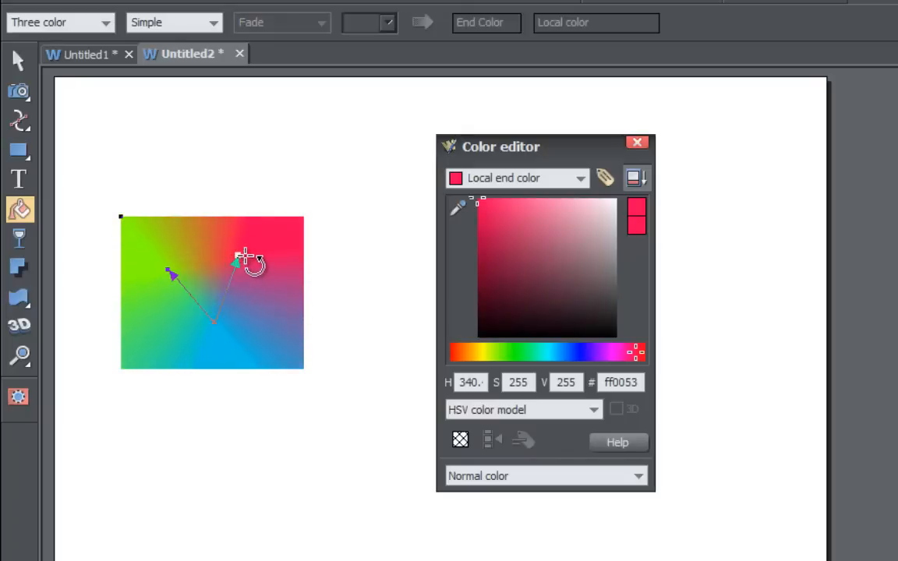
drag(173, 272, 202, 296)
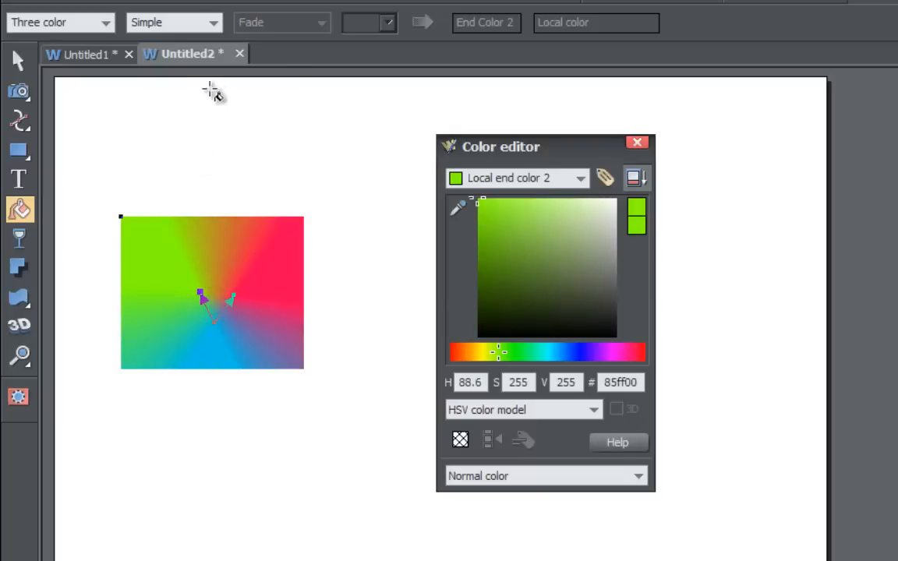
Set the three-color fill's tiling to Repeating.
click(213, 25)
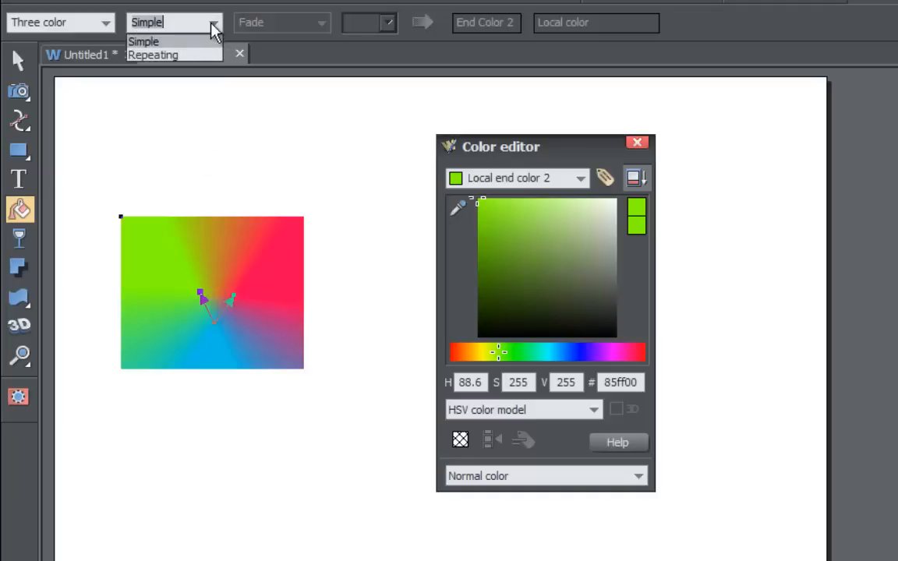
click(192, 56)
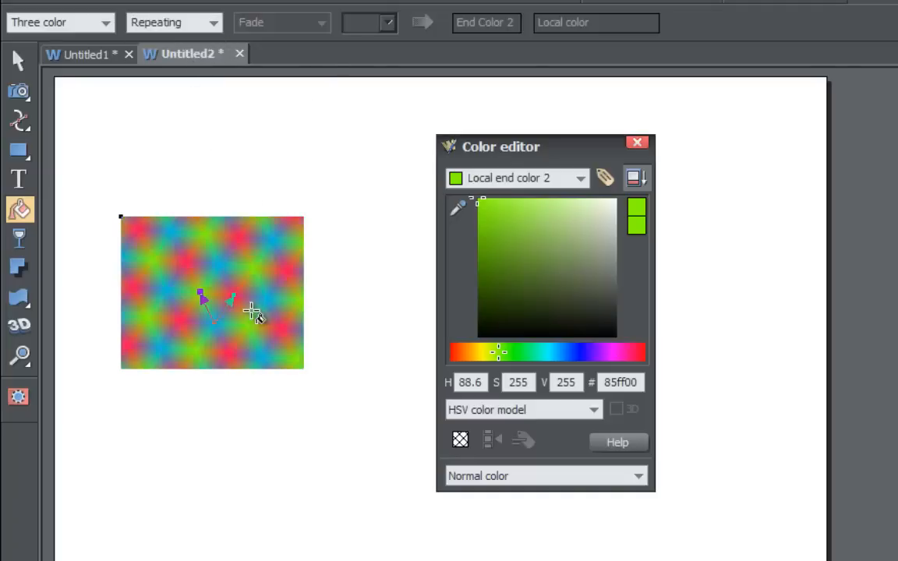
Shorten the three-color fill's arms to tighten the repeating pattern, and set its start color to near-black 080808.
mouse_move(232, 301)
mouse_down()
mouse_move(224, 310)
mouse_move(230, 315)
mouse_move(219, 310)
mouse_up()
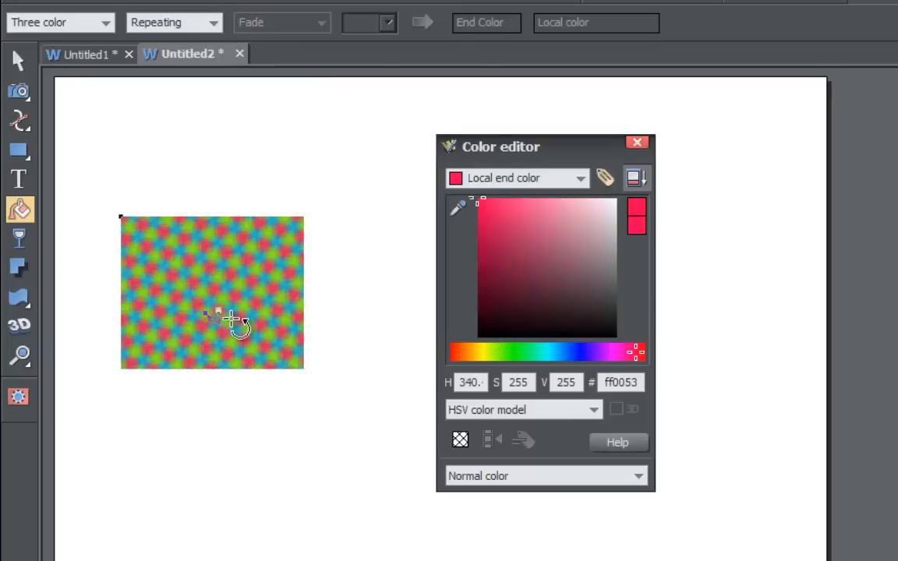
drag(204, 314, 199, 309)
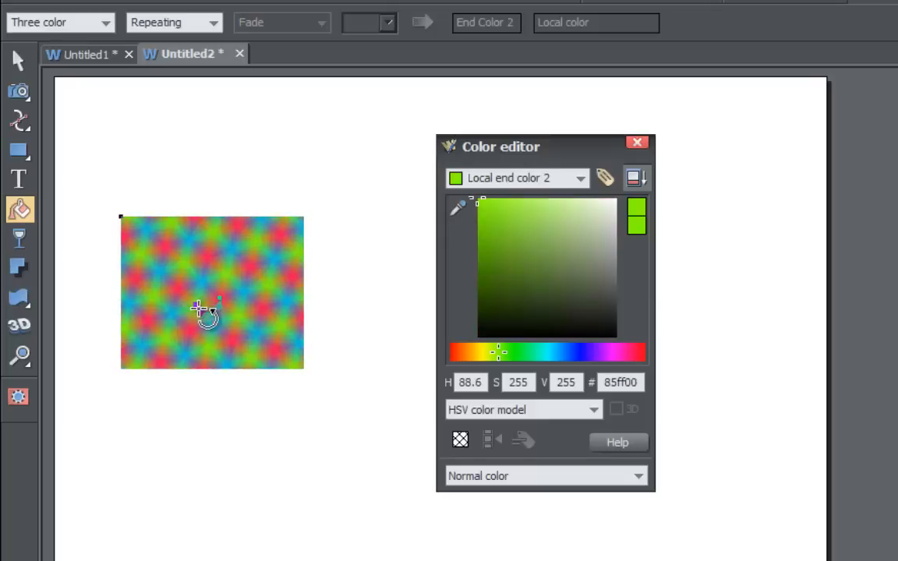
click(215, 321)
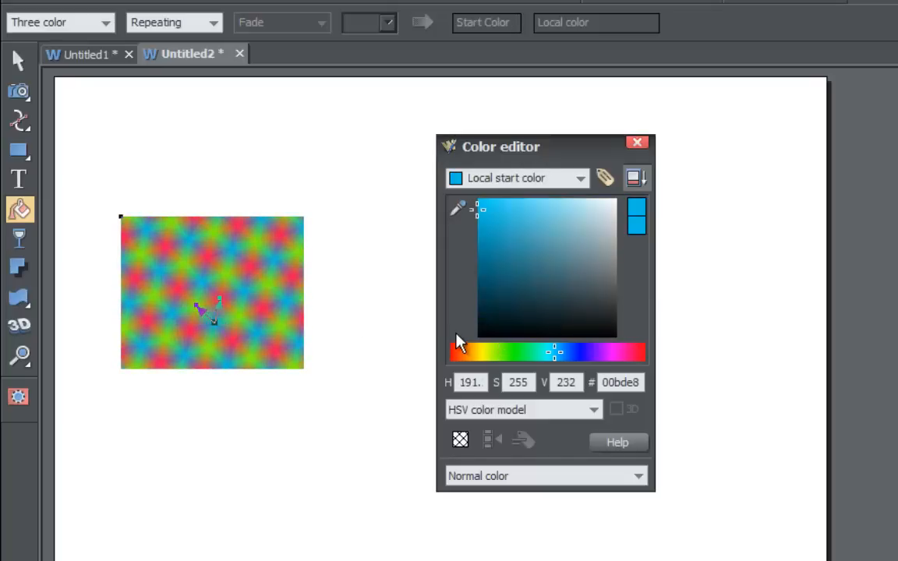
click(560, 351)
mouse_move(612, 205)
mouse_down()
mouse_move(623, 200)
mouse_move(567, 252)
mouse_move(539, 250)
mouse_move(597, 330)
mouse_move(579, 330)
mouse_up()
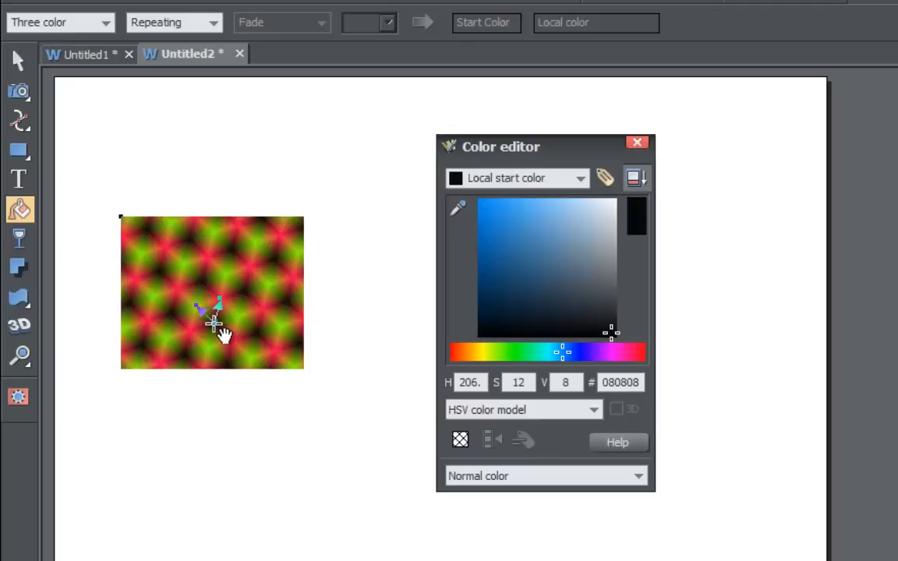
Try several hues on the three-color fill's end color and set it to red fc0000.
click(220, 302)
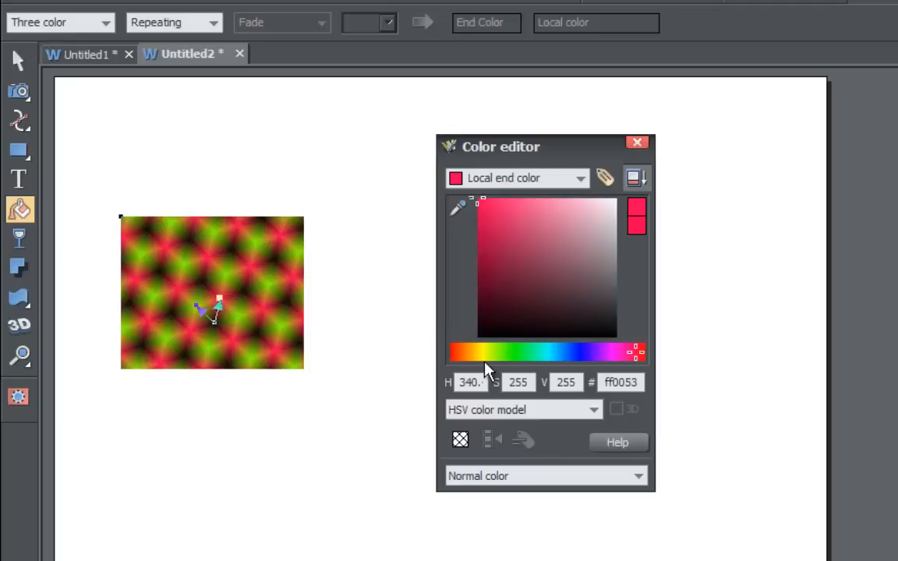
drag(480, 354, 444, 359)
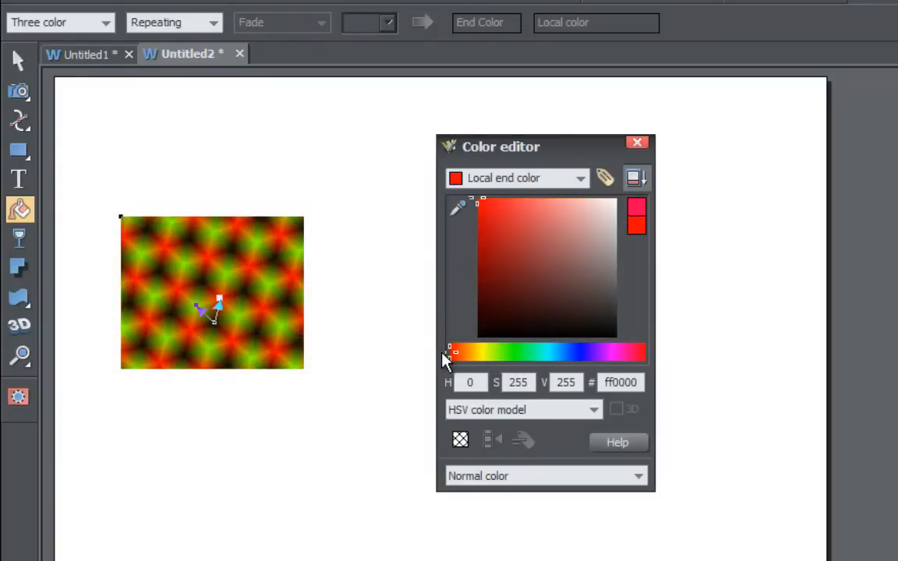
click(505, 355)
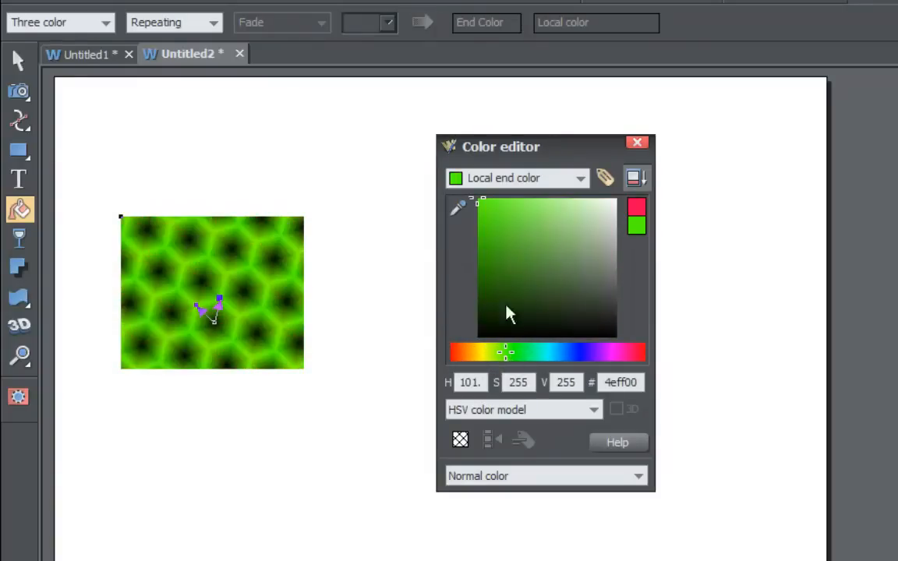
drag(499, 238, 614, 200)
drag(512, 359, 462, 207)
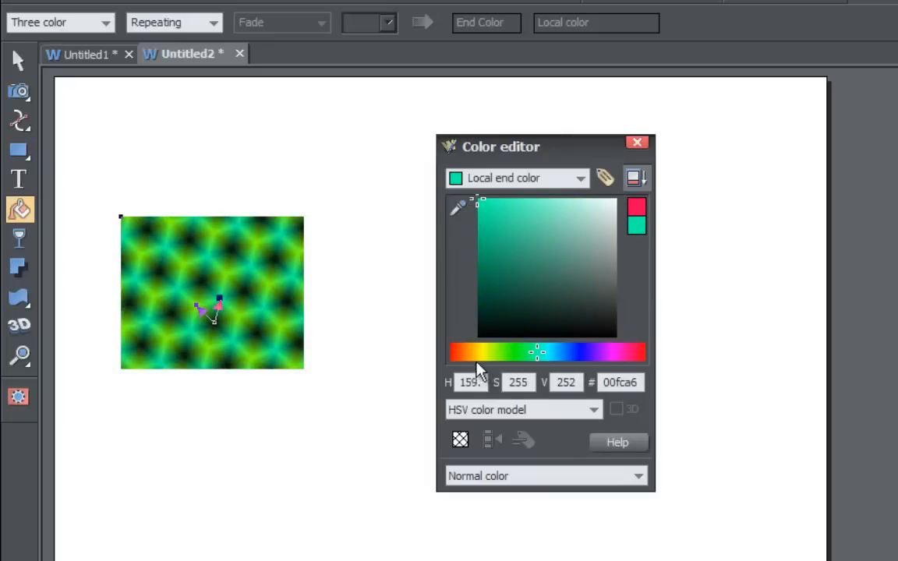
drag(462, 357, 451, 357)
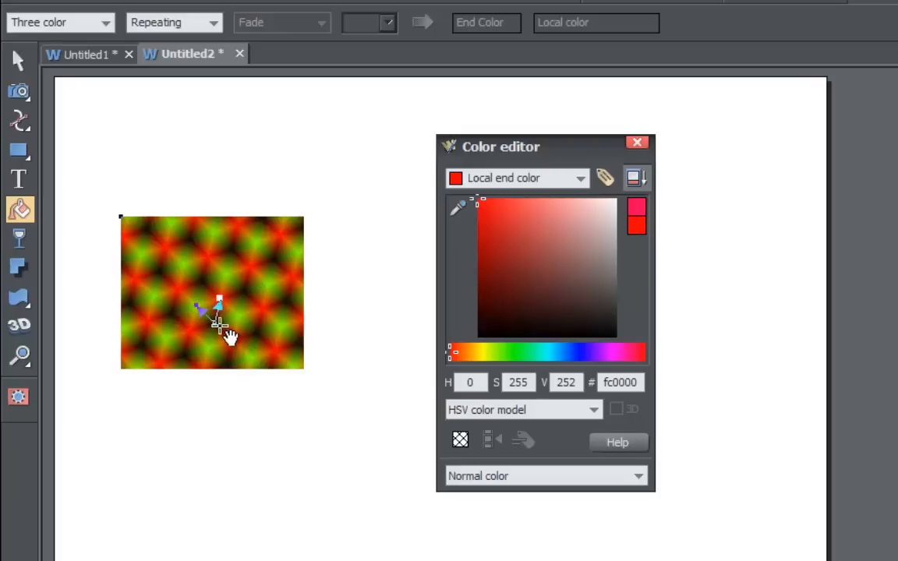
Shift the three-color fill's handles slightly toward the rectangle's right side and set the second end color to green 00ff51.
drag(220, 325, 238, 296)
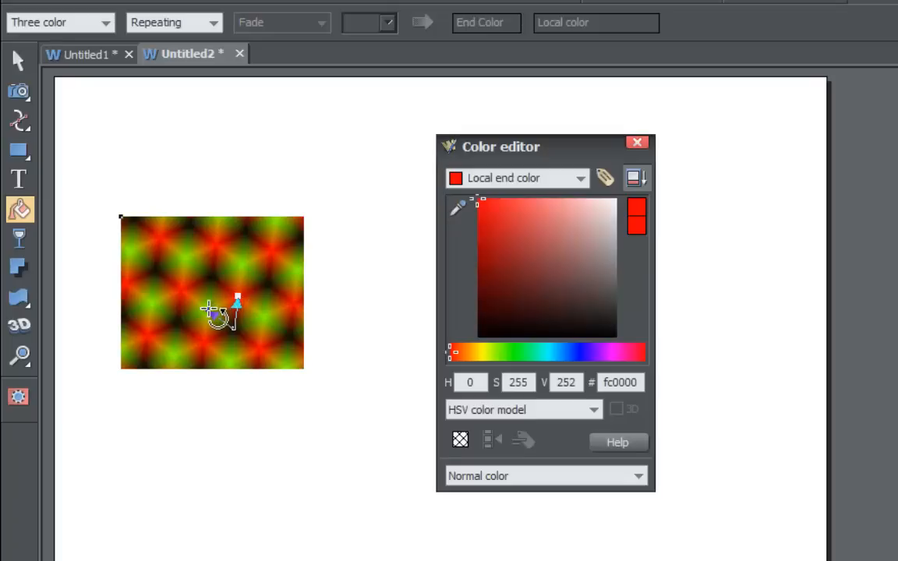
click(237, 301)
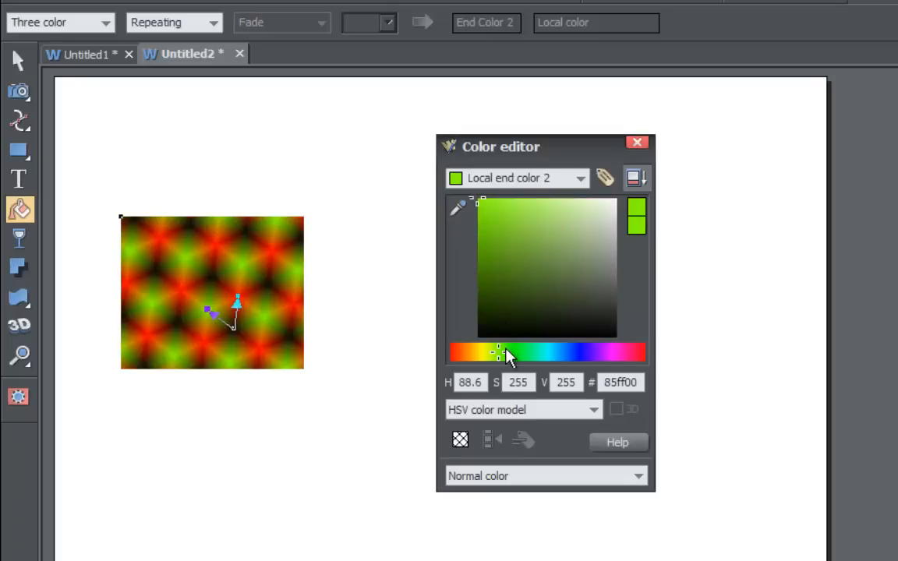
mouse_move(506, 355)
mouse_down()
mouse_move(550, 361)
mouse_move(526, 358)
mouse_up()
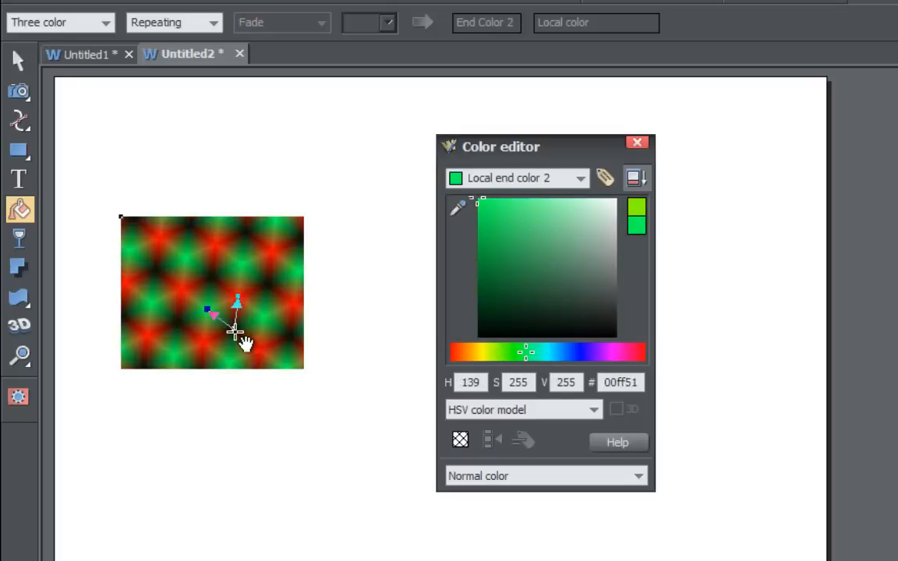
Set the start color to black 010101, and shrink and re-enlarge the repeating pattern with the second end handle.
click(235, 331)
drag(481, 357, 556, 360)
mouse_move(504, 301)
mouse_down()
mouse_move(491, 270)
mouse_move(513, 308)
mouse_move(626, 349)
mouse_up()
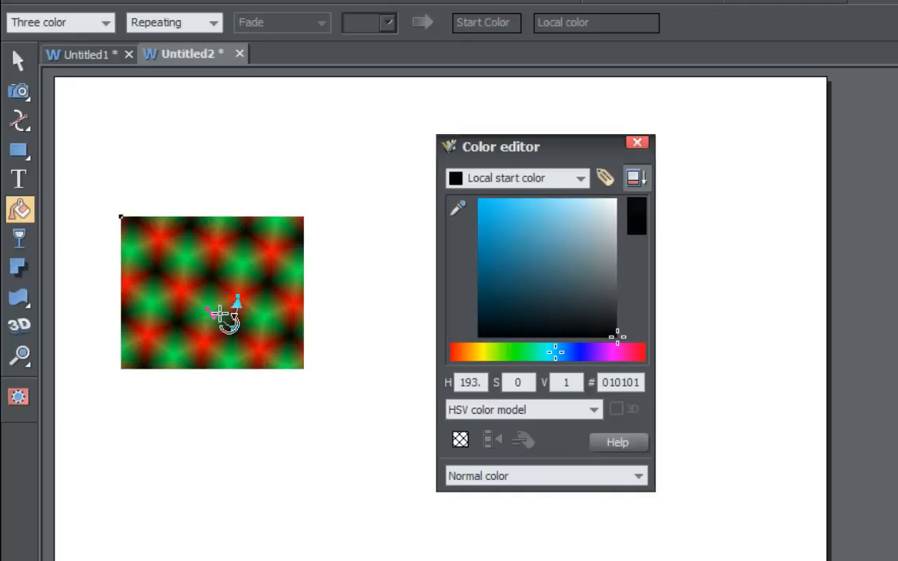
drag(209, 313, 228, 329)
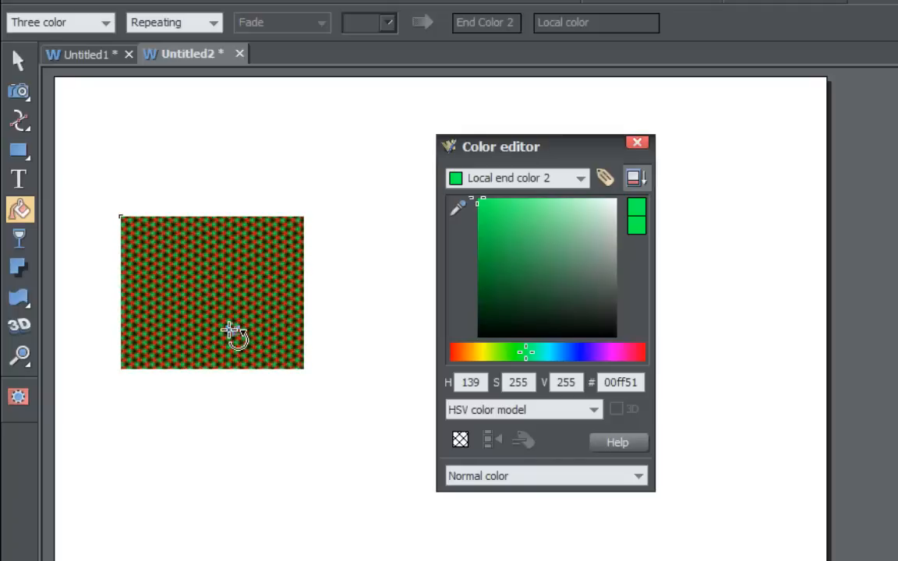
drag(228, 329, 203, 310)
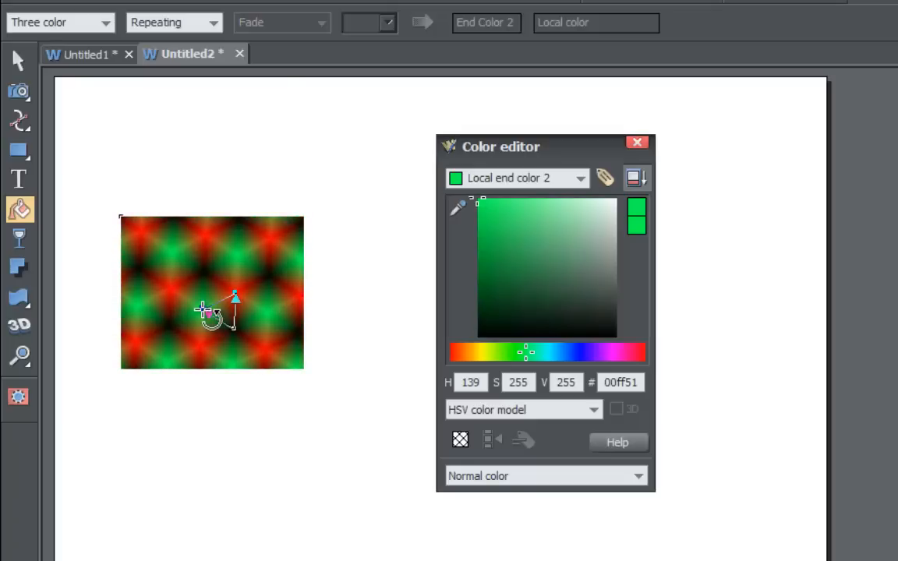
Set the three-color fill's tiling to Simple, move its start point closer to the rectangle's center, and rotate its arms clockwise.
click(208, 24)
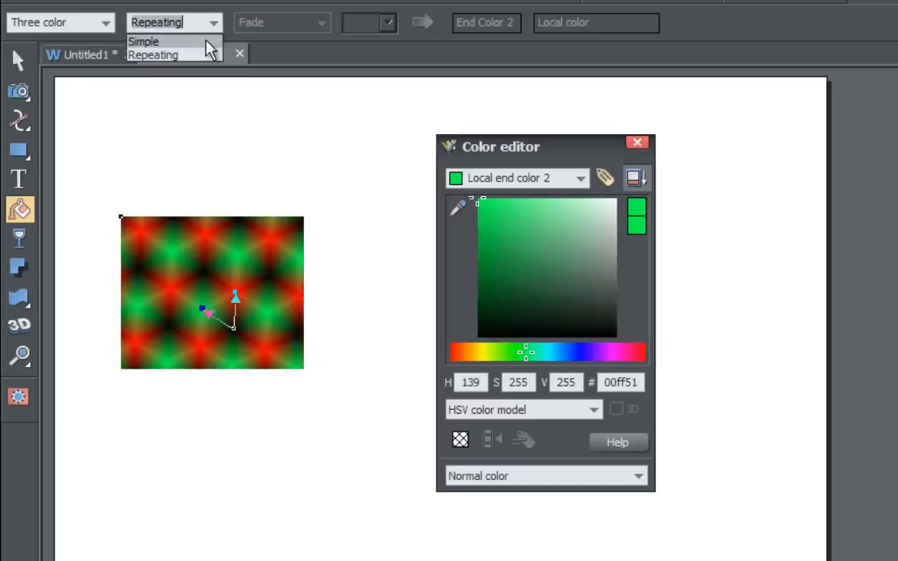
click(209, 39)
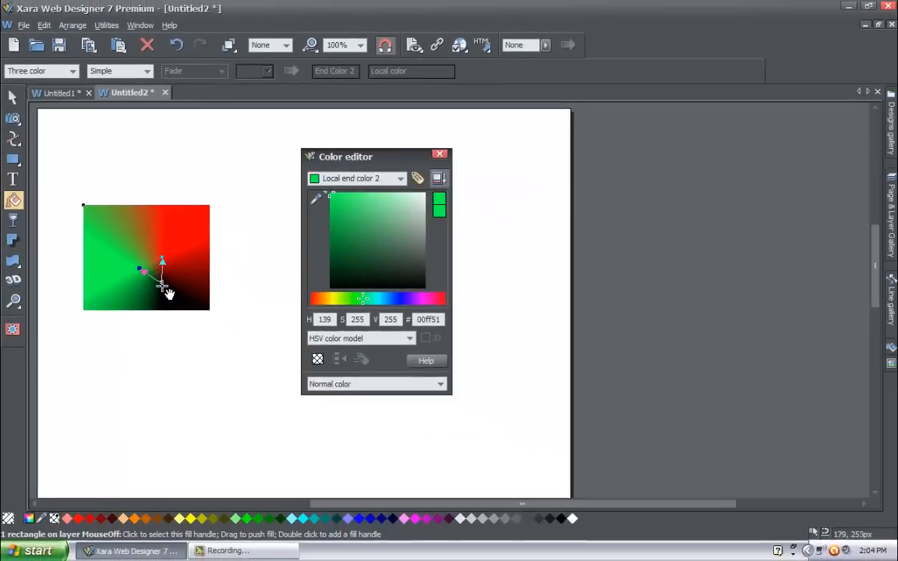
click(155, 277)
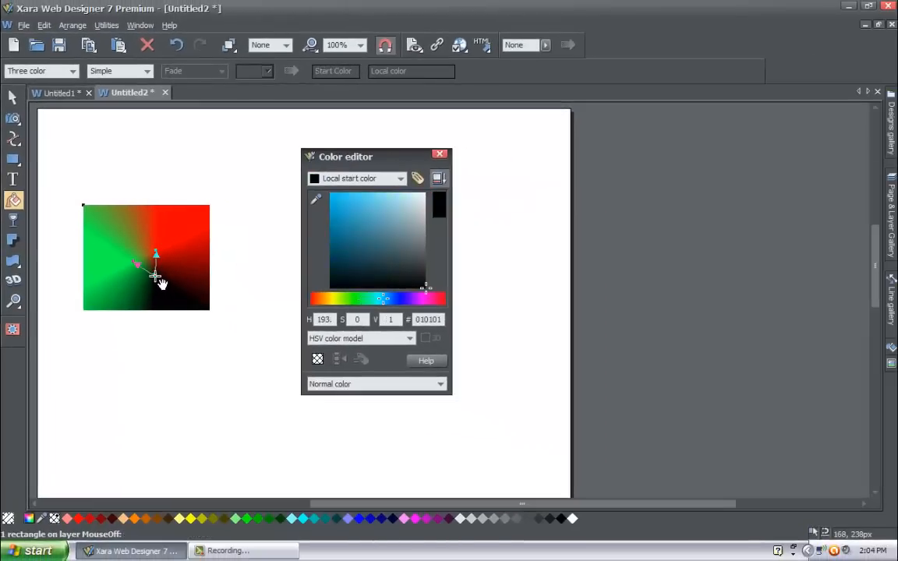
drag(158, 279, 142, 245)
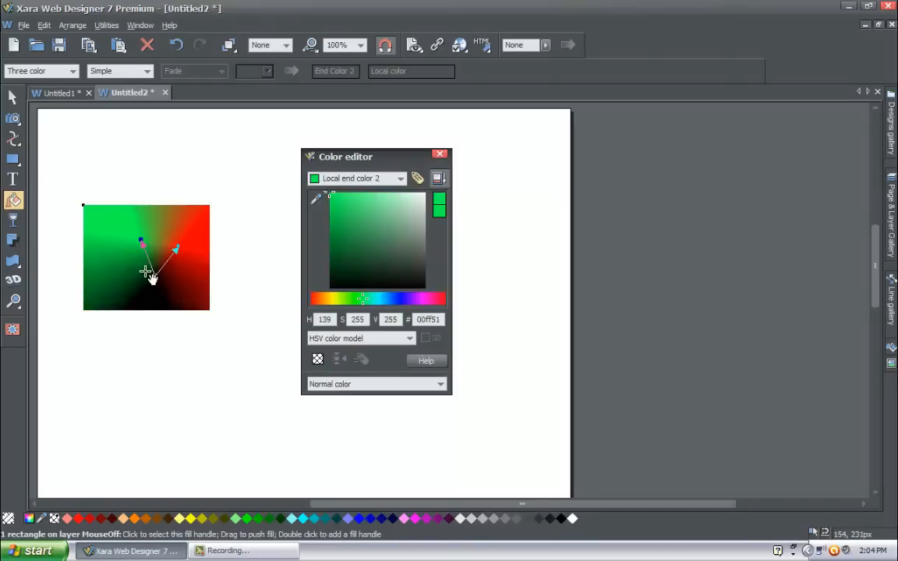
Change the fill type to Four color, move its start point near the rectangle's lower edge, and rotate and resize its arms.
click(72, 71)
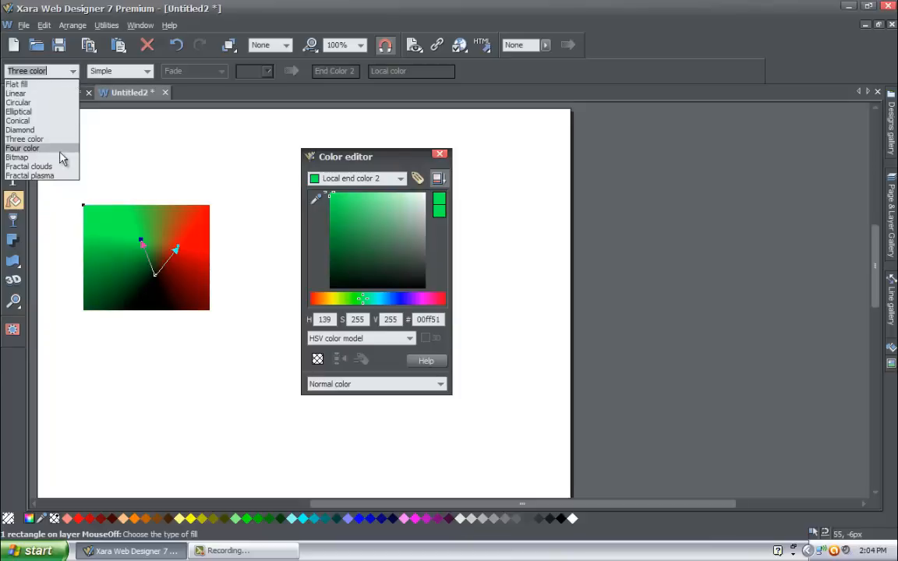
click(23, 148)
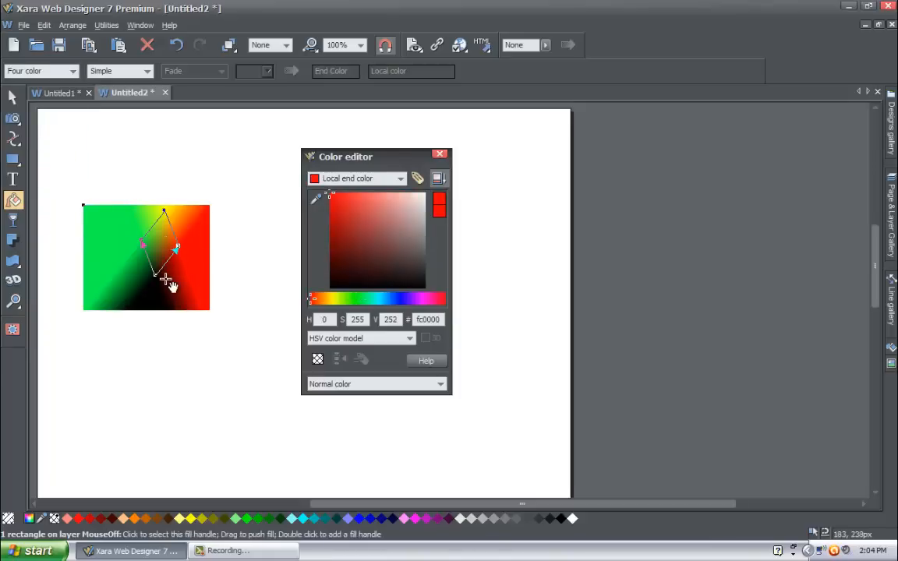
drag(157, 276, 141, 300)
drag(140, 301, 163, 273)
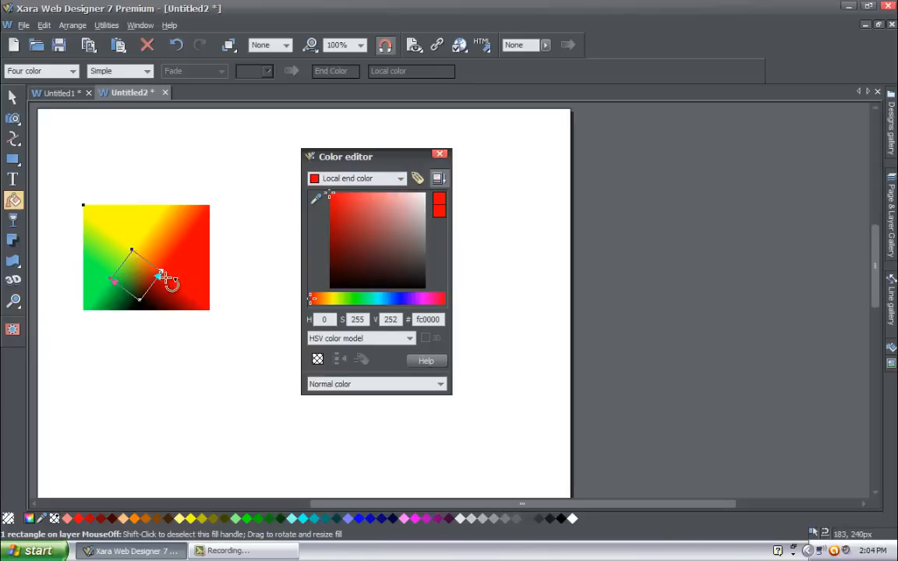
drag(160, 275, 180, 243)
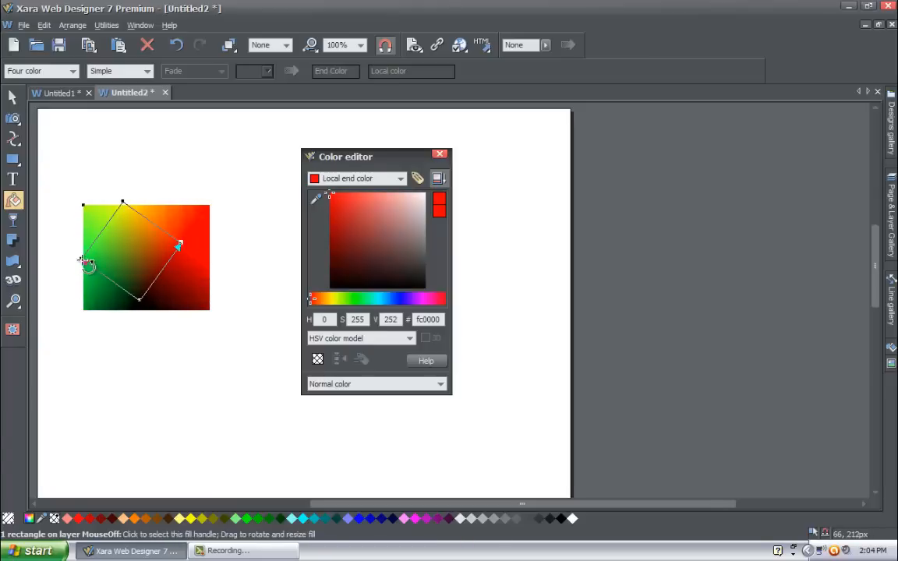
drag(84, 256, 102, 268)
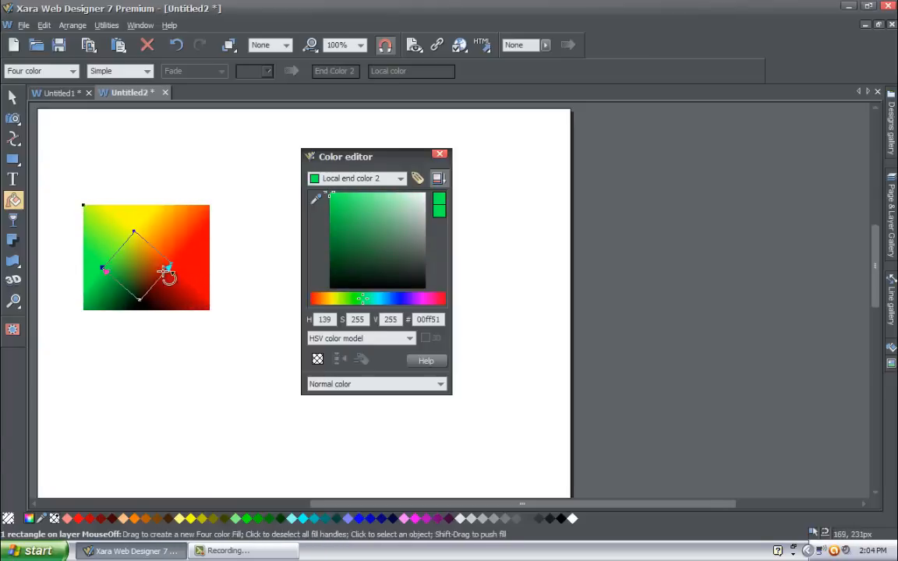
drag(172, 267, 177, 262)
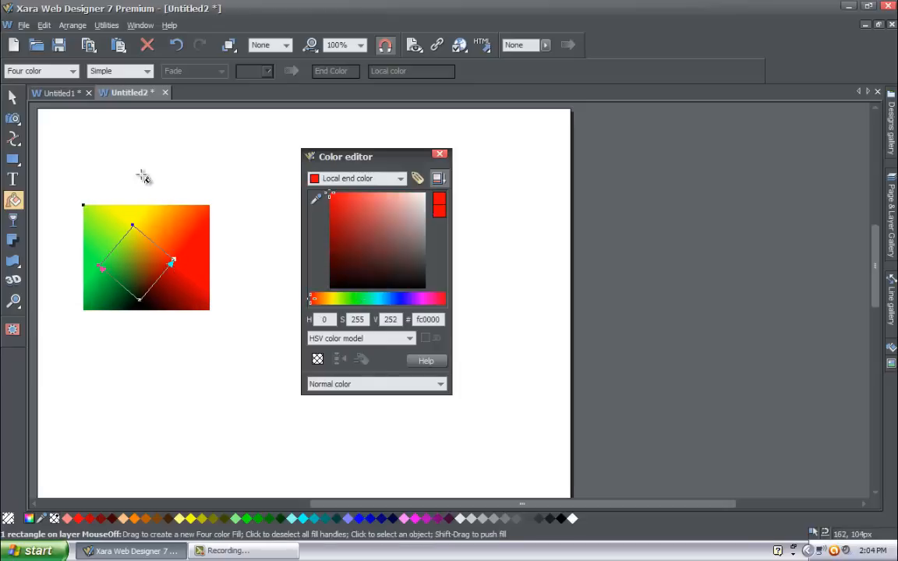
Change the rectangle's fill type to Bitmap.
click(74, 72)
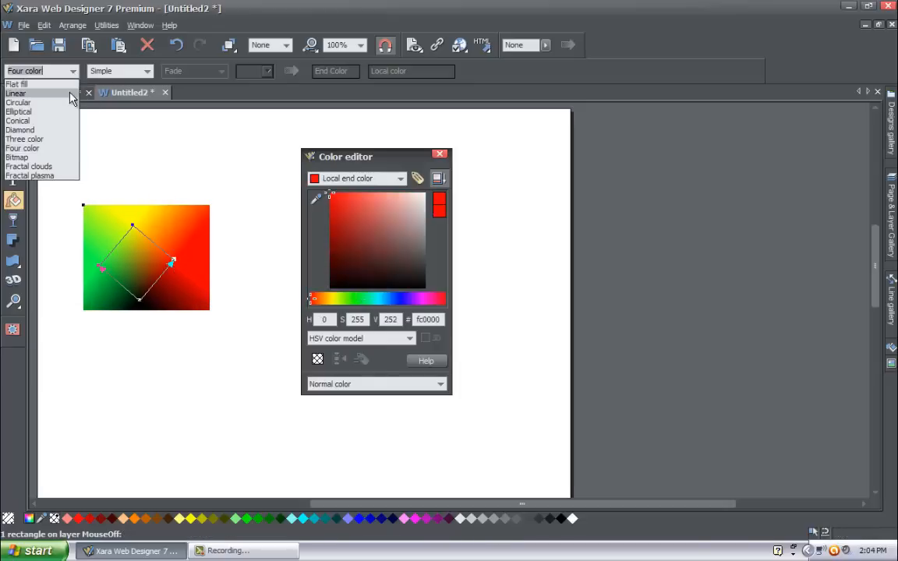
click(53, 158)
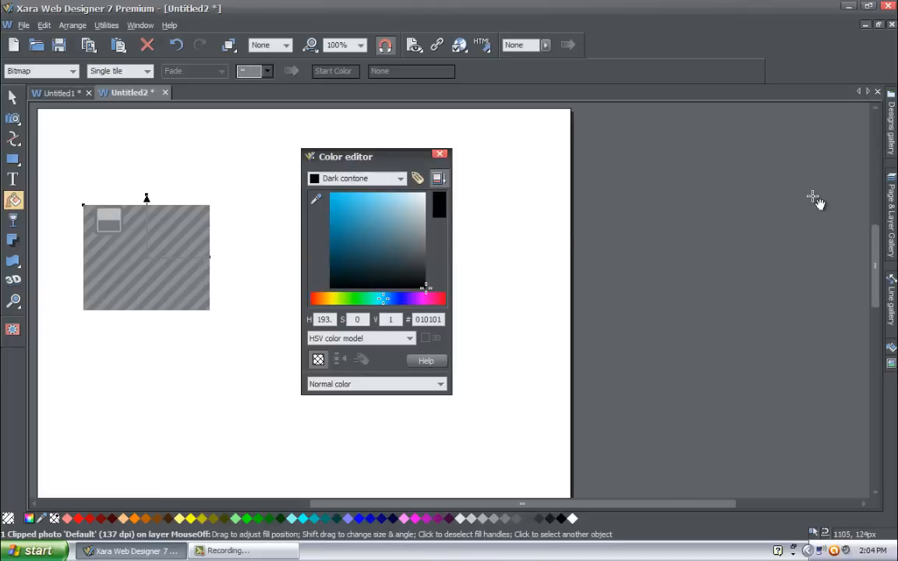
Look through the Designs gallery, the list of available galleries and the Page & Layer Gallery.
click(891, 143)
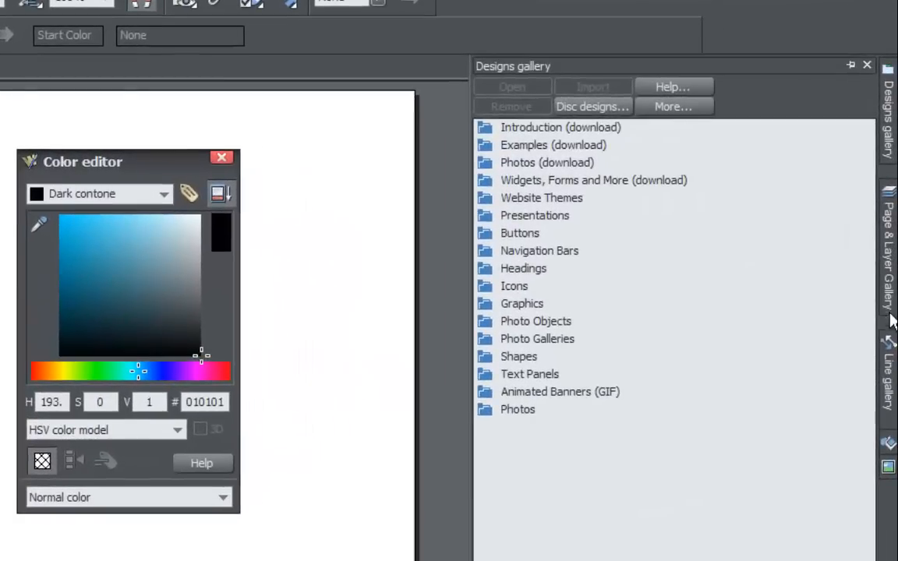
click(889, 443)
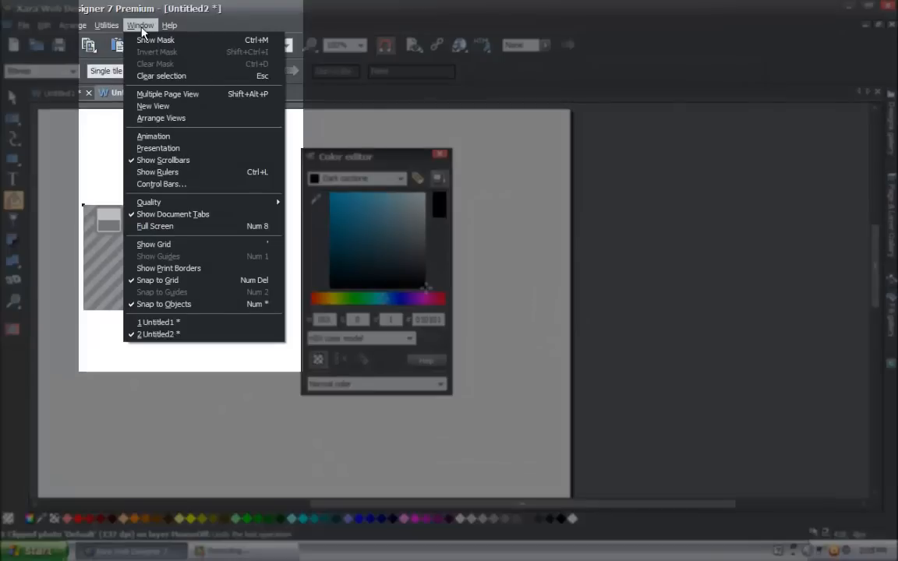
mouse_move(116, 28)
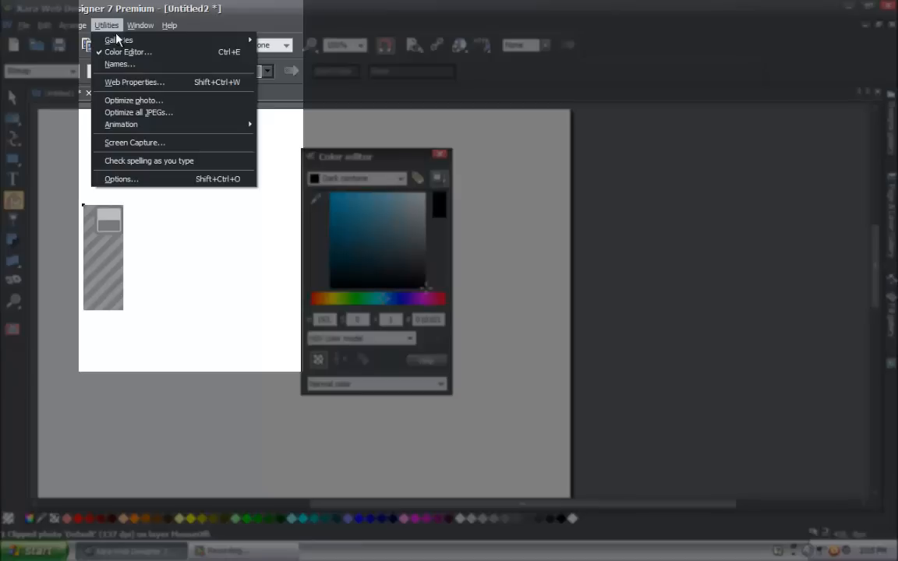
mouse_move(117, 39)
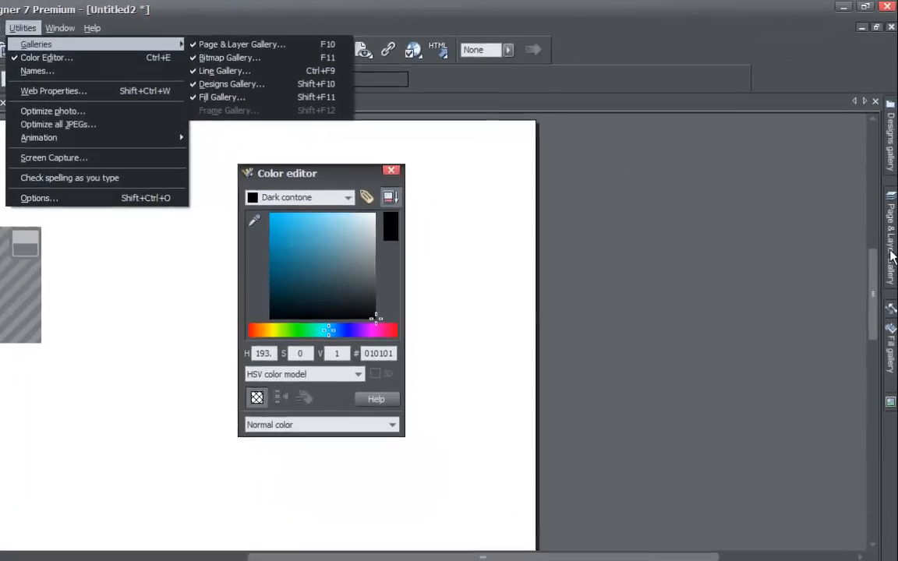
click(893, 248)
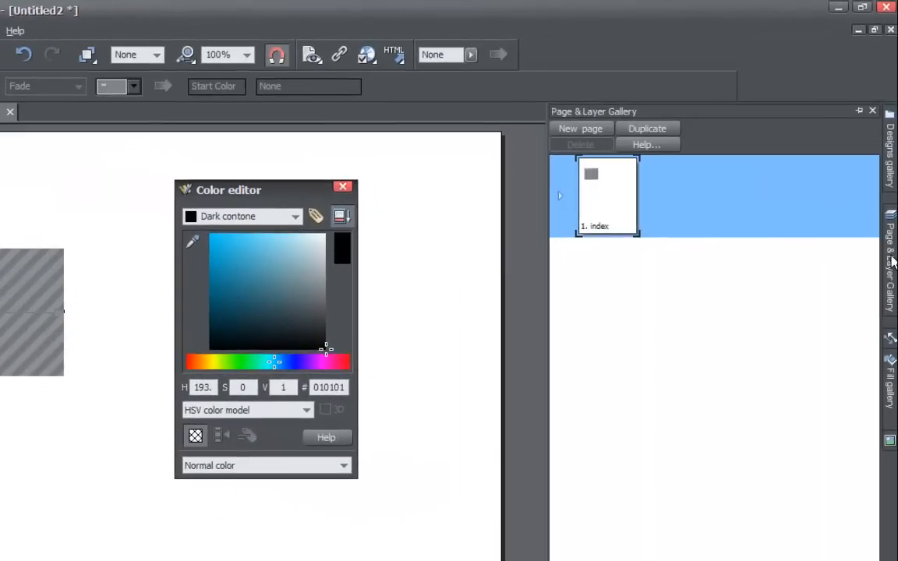
Open the Fill gallery, view its list of fill folders, and expand the Brick (Download) folder.
click(892, 366)
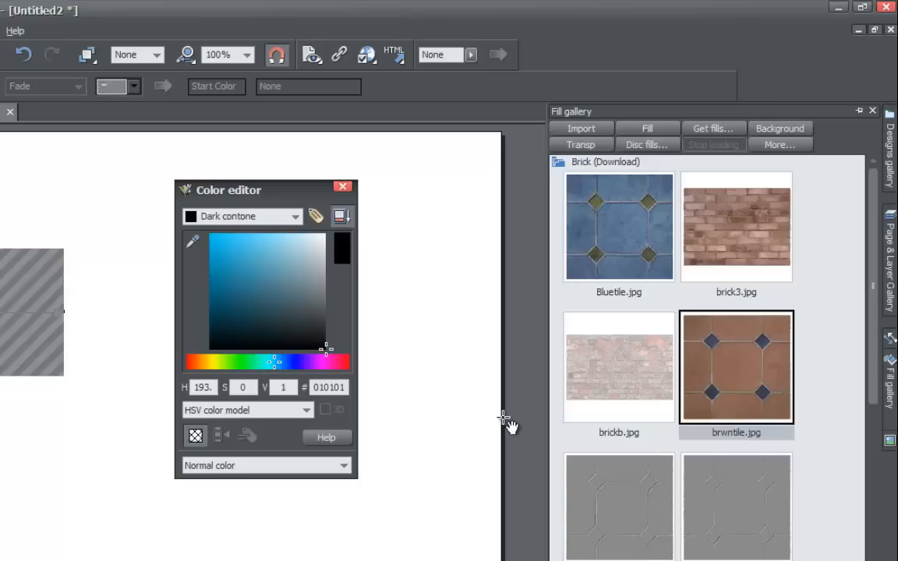
click(893, 403)
click(571, 163)
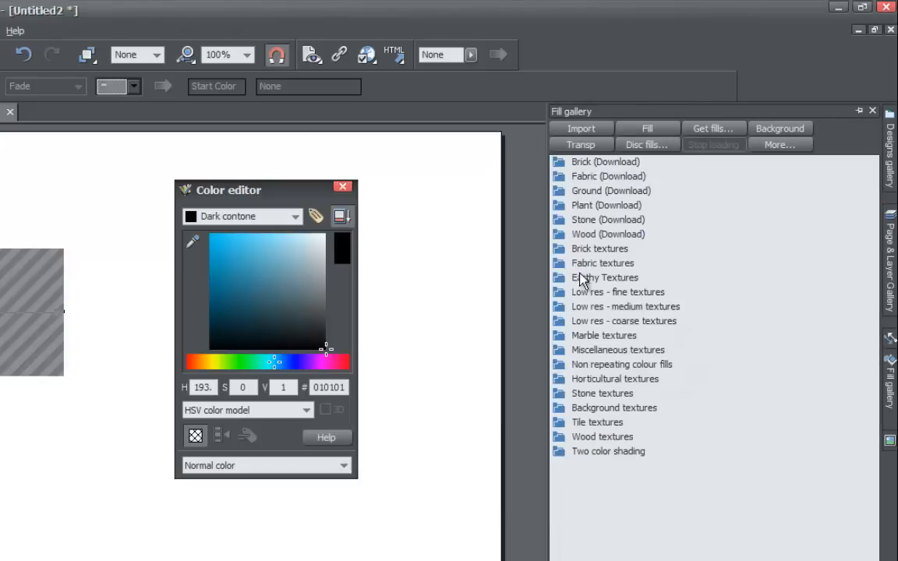
click(560, 167)
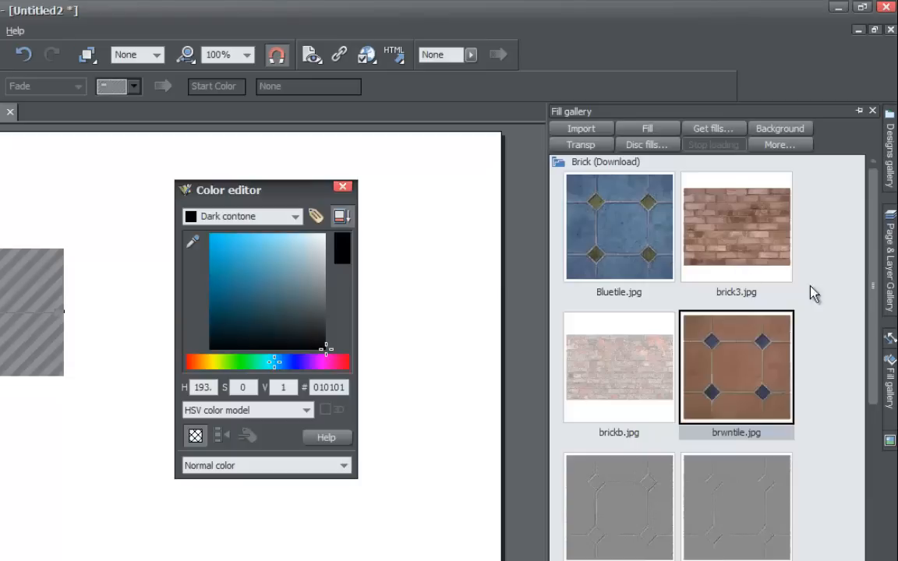
Apply Bluetile.jpg from the Brick (Download) folder of the Fill gallery as the rectangle's fill.
mouse_move(868, 279)
mouse_down()
mouse_move(863, 424)
mouse_move(867, 284)
mouse_move(855, 383)
mouse_move(866, 501)
mouse_move(873, 233)
mouse_move(862, 501)
mouse_move(872, 284)
mouse_up()
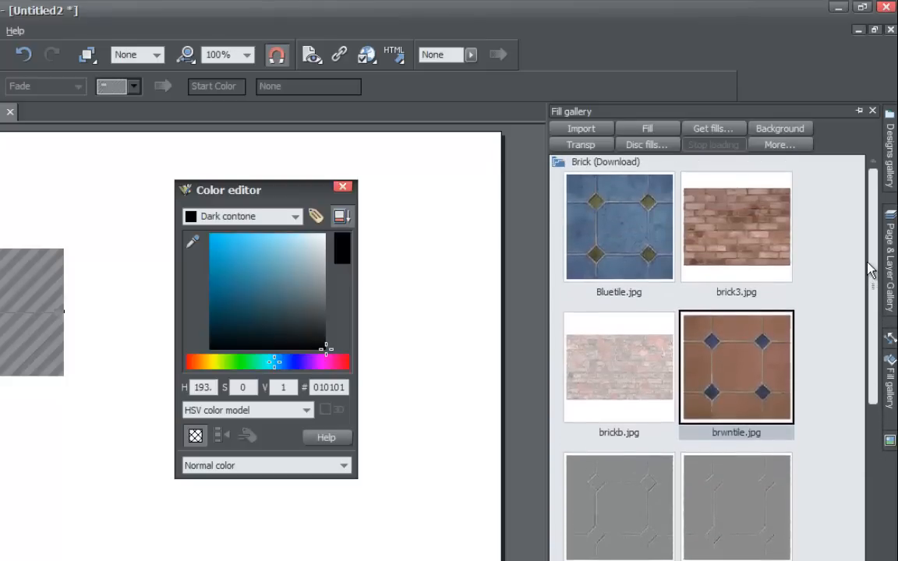
click(563, 164)
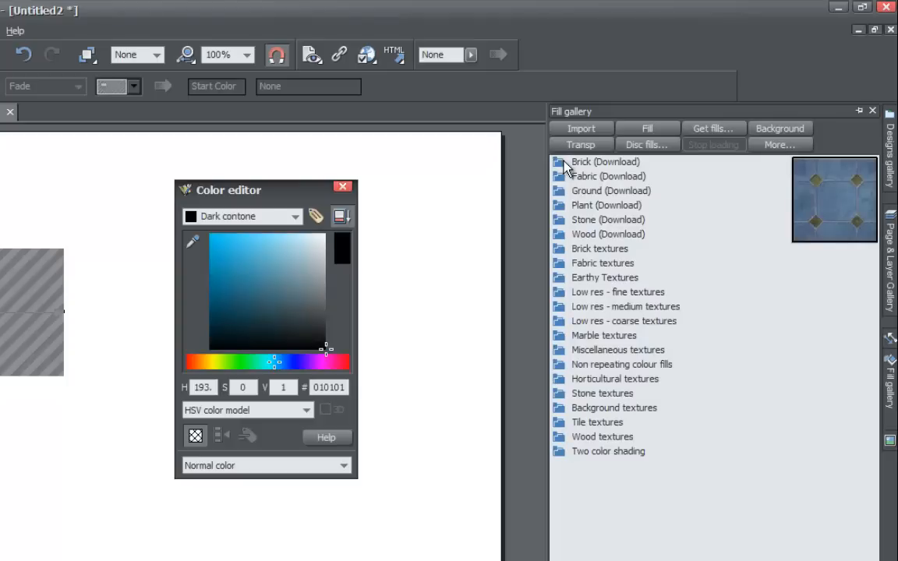
click(563, 162)
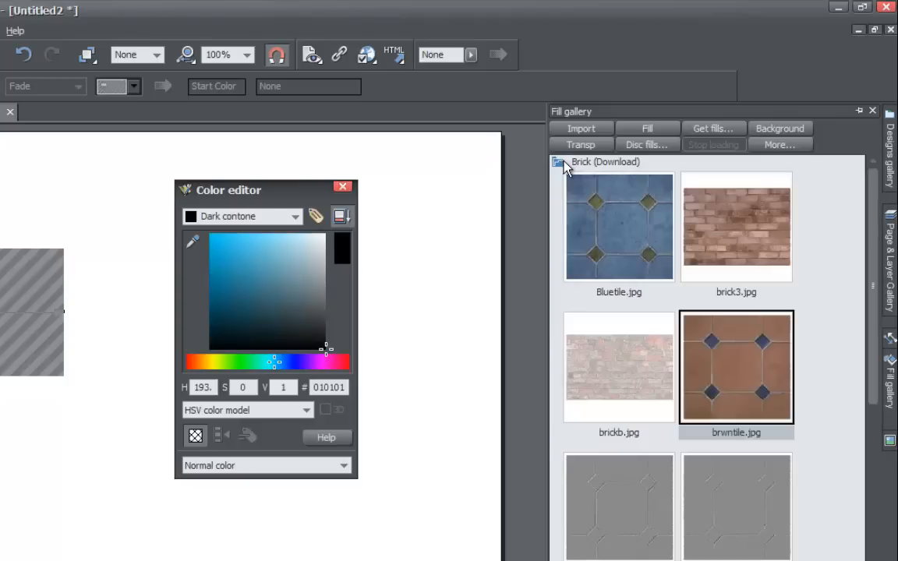
right_click(613, 250)
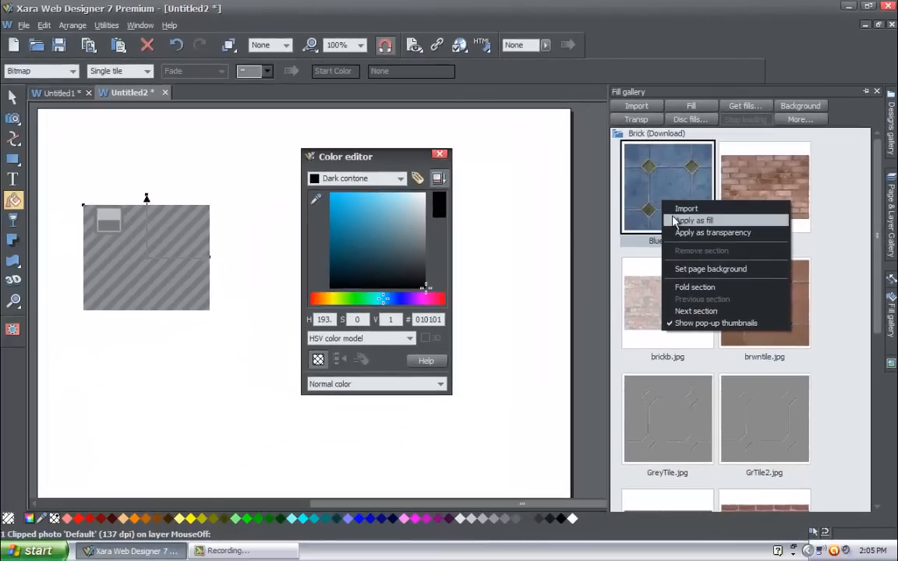
click(675, 221)
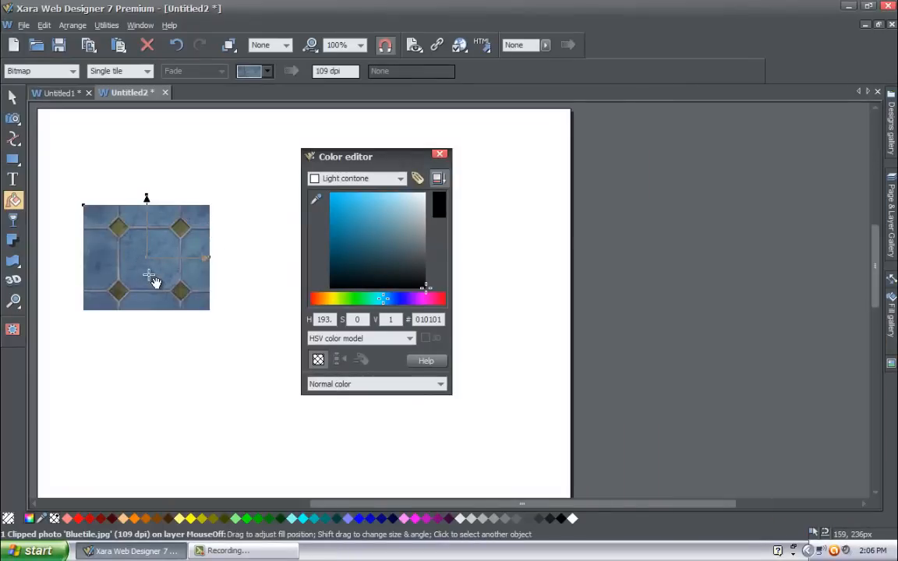
Set the blue tile fill to Repeating tile, switch it to Repeat inverted, and shrink the tiles with the horizontal fill handle.
click(147, 71)
click(120, 90)
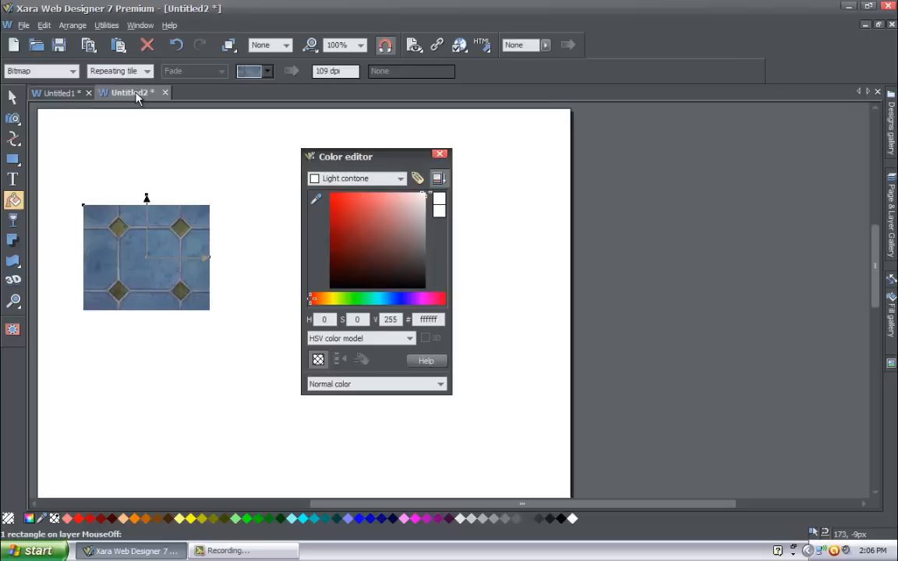
click(125, 72)
click(125, 104)
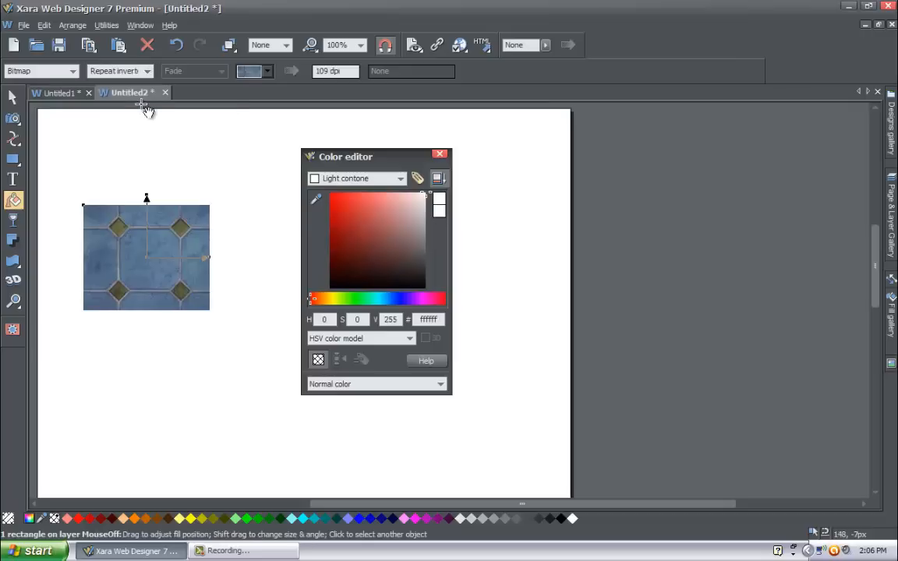
drag(208, 260, 160, 257)
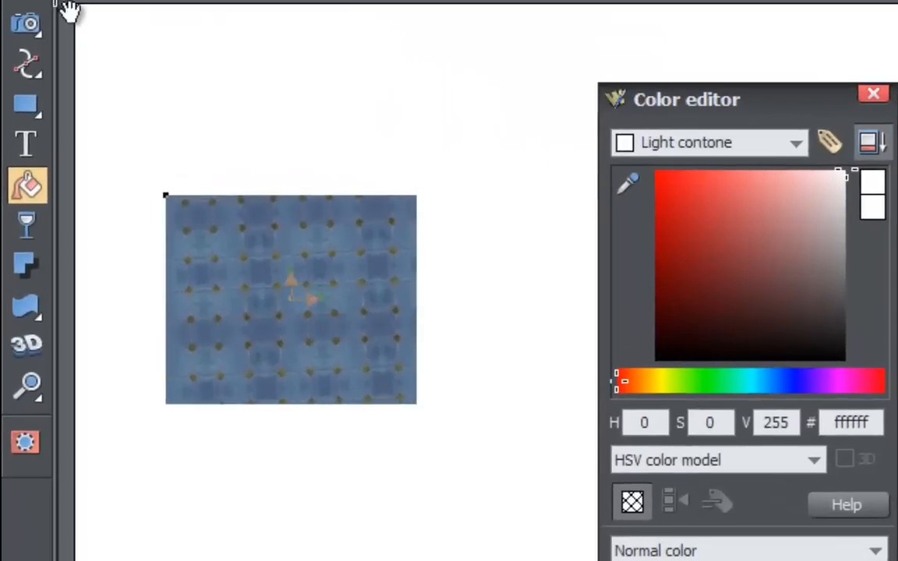
Enlarge the tiled rectangle from its lower corner and move it up toward the page's upper-left corner.
click(40, 4)
drag(423, 406, 601, 558)
drag(474, 483, 397, 439)
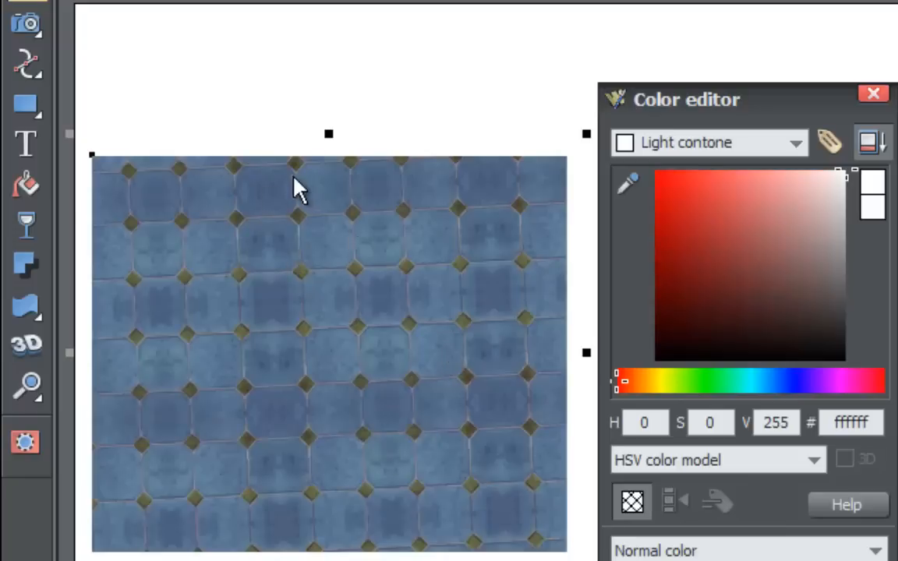
Change the enlarged rectangle's fill to Repeating tile and slightly enlarge the tiles with the fill handle.
click(33, 191)
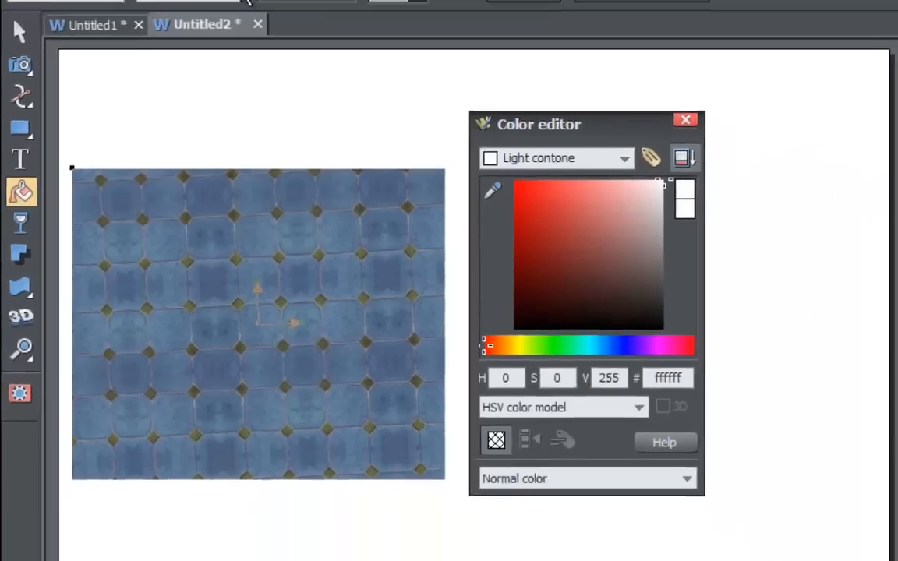
click(233, 0)
click(134, 94)
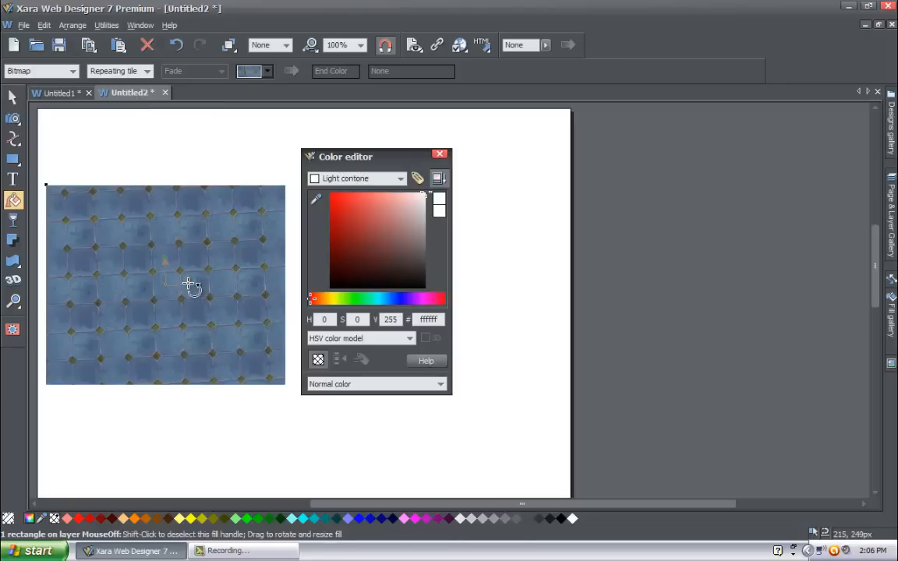
mouse_move(190, 284)
mouse_down()
mouse_move(215, 286)
mouse_move(180, 286)
mouse_move(199, 287)
mouse_up()
Compare Repeat inverted with Repeating tile, keep Repeating tile, and shrink the blue tiles with the fill handle.
click(121, 71)
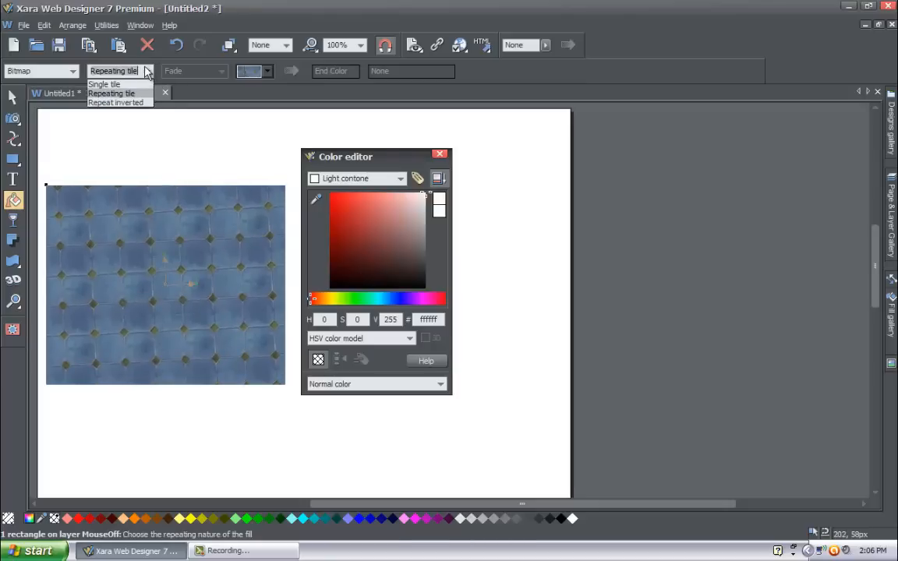
click(116, 102)
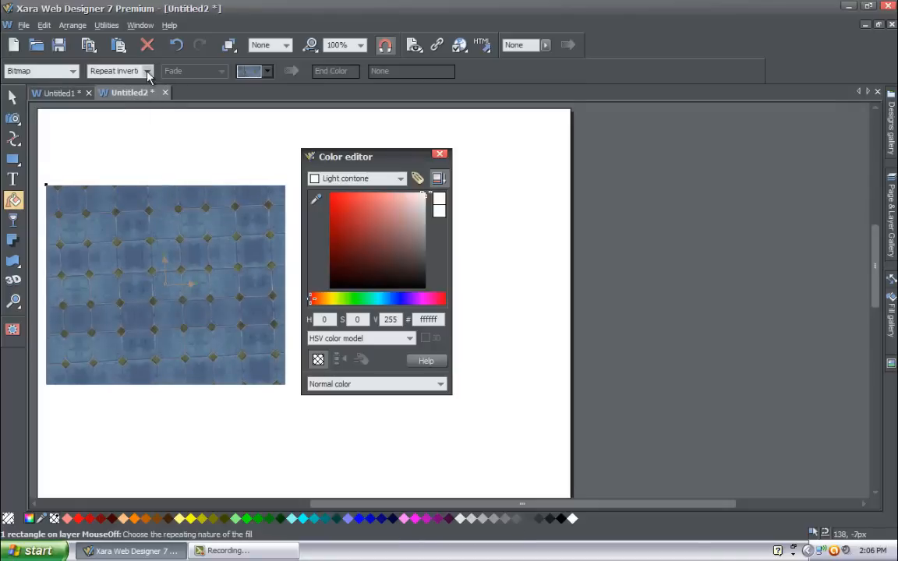
click(144, 71)
click(127, 91)
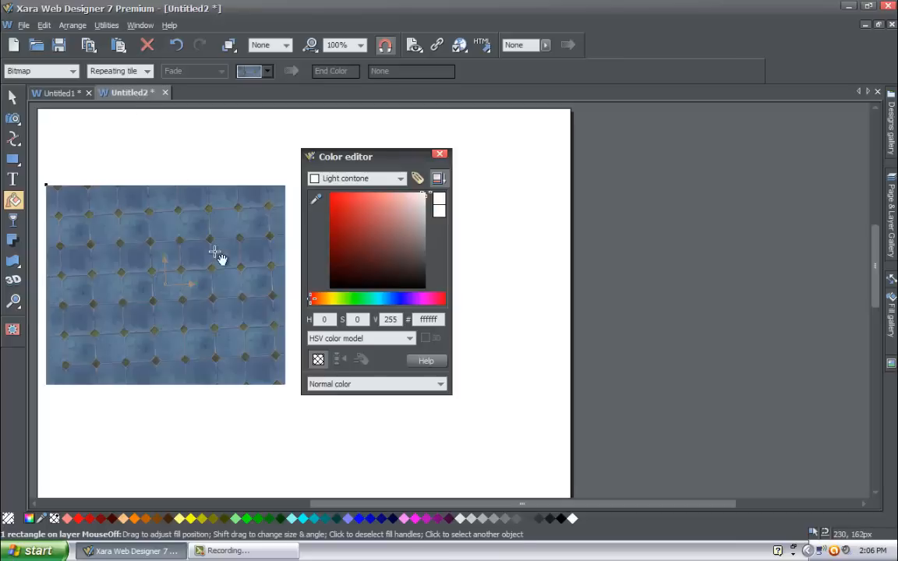
mouse_move(196, 286)
mouse_down()
mouse_move(206, 287)
mouse_move(190, 285)
mouse_up()
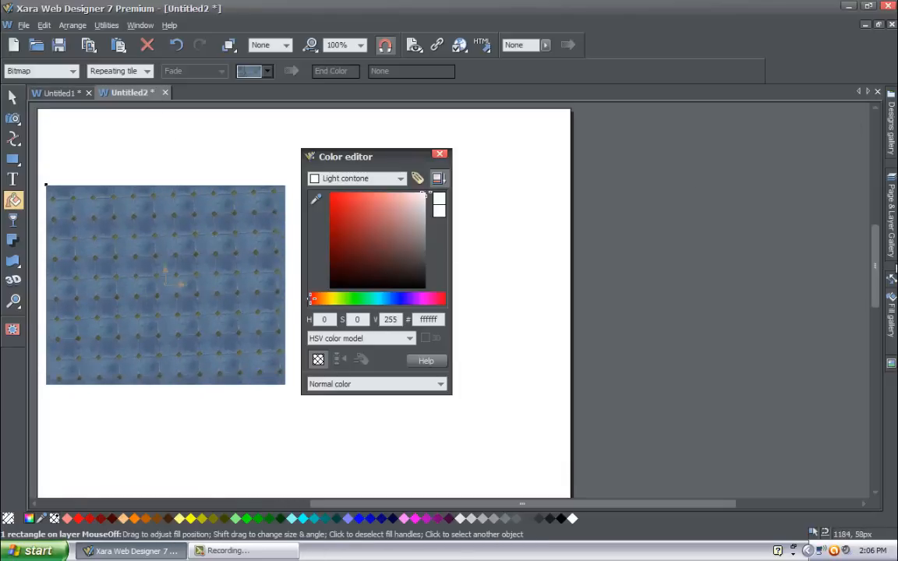
Reopen the Fill gallery and apply brwntile.jpg, followed by brick3.jpg, as the rectangle's fill.
click(891, 313)
right_click(760, 288)
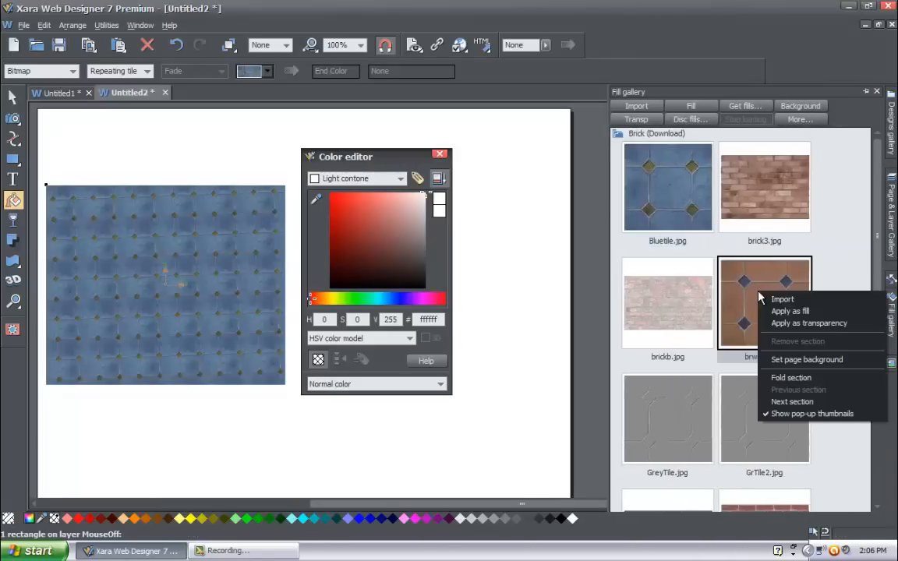
click(776, 313)
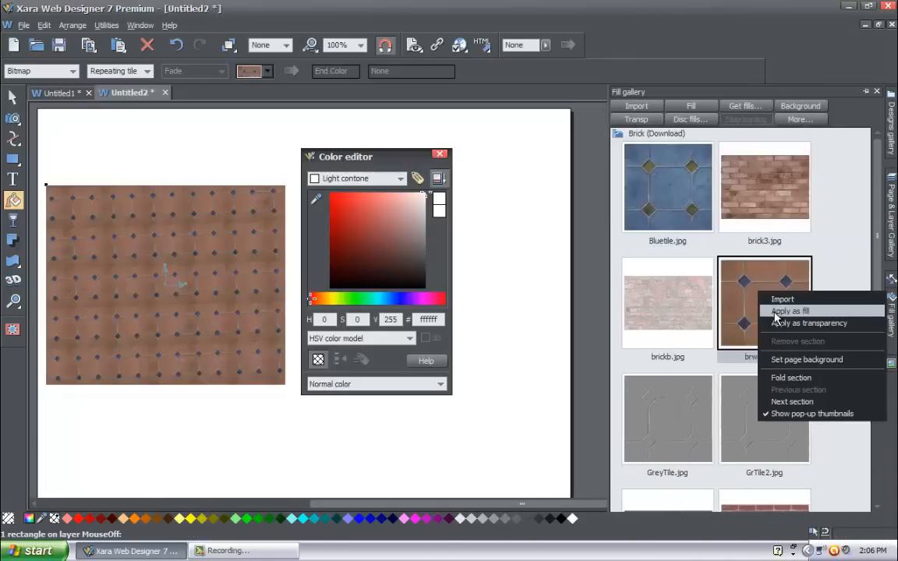
right_click(759, 221)
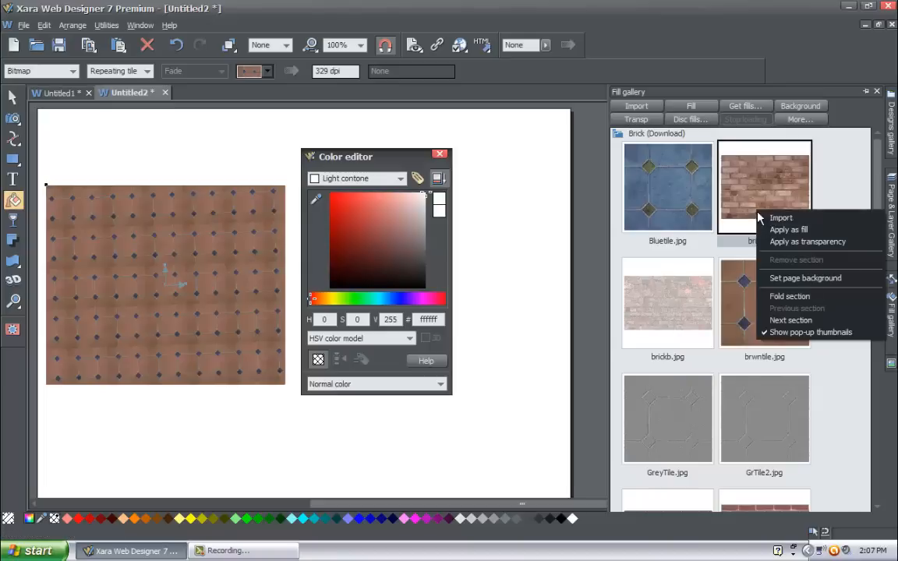
click(771, 230)
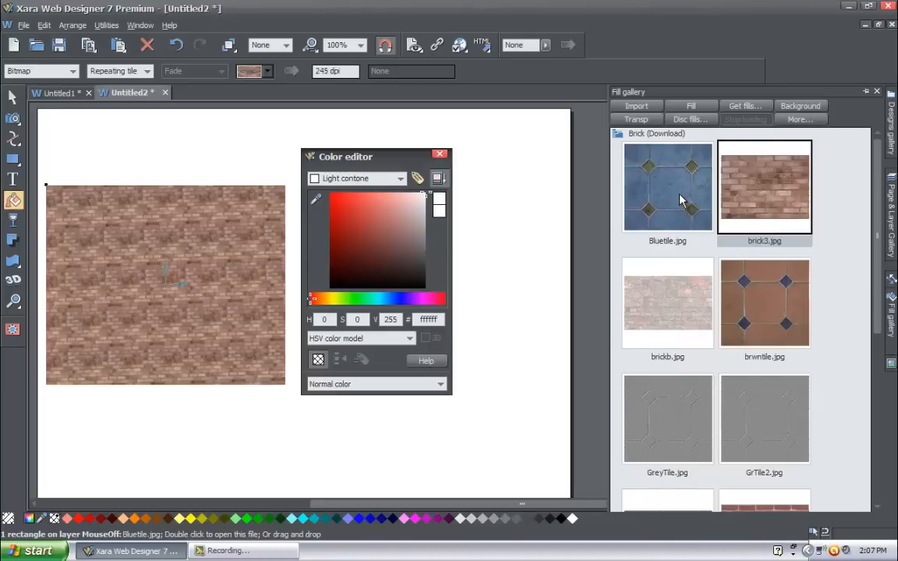
Switch the rectangle's fill to brwntile.jpg and back to brick3.jpg.
right_click(747, 293)
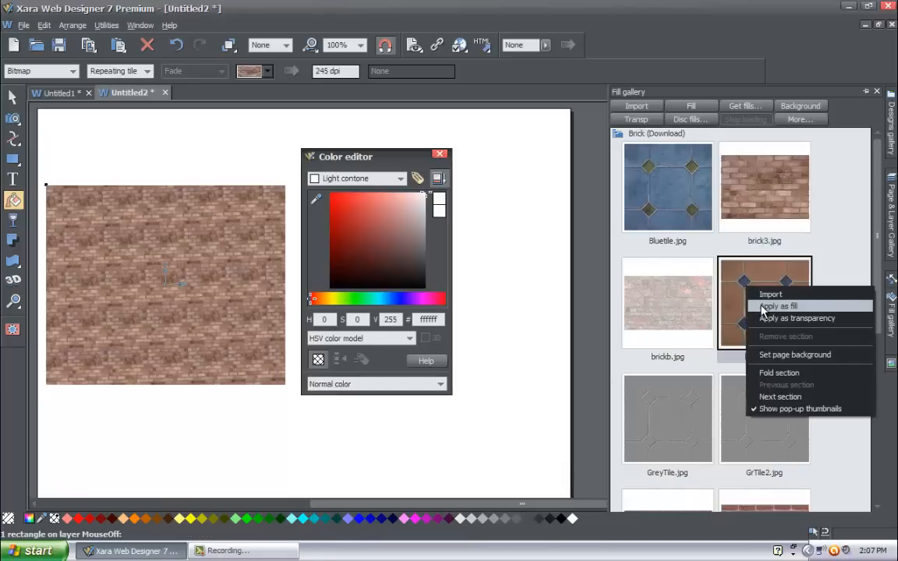
click(770, 307)
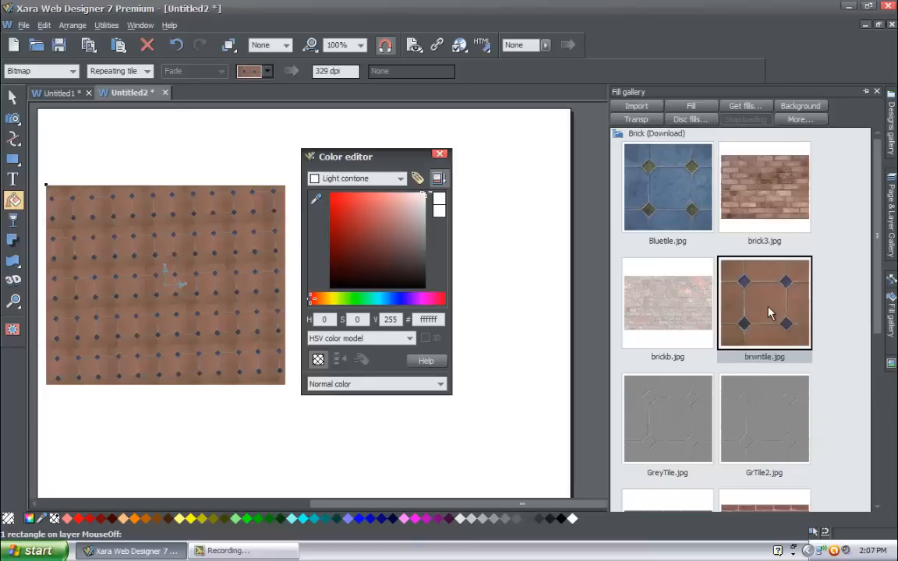
right_click(721, 221)
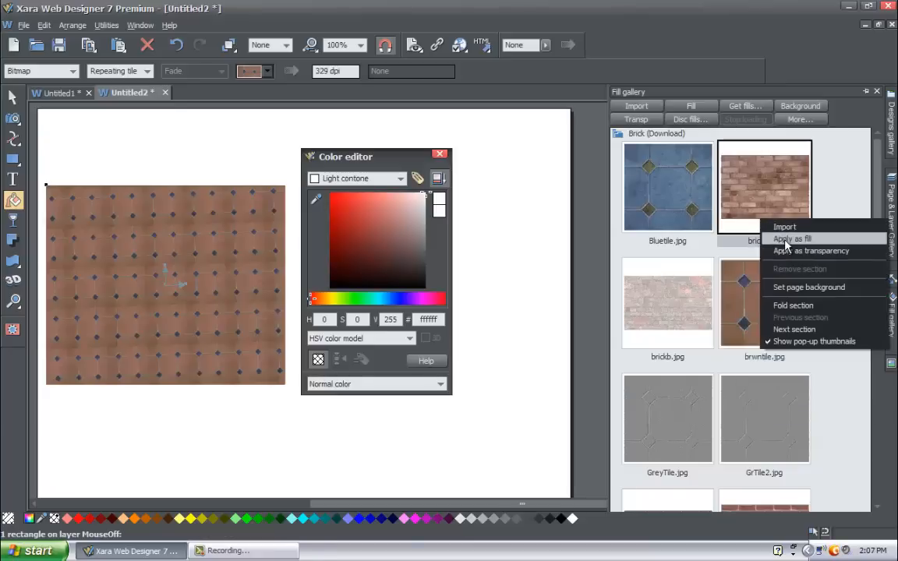
click(783, 240)
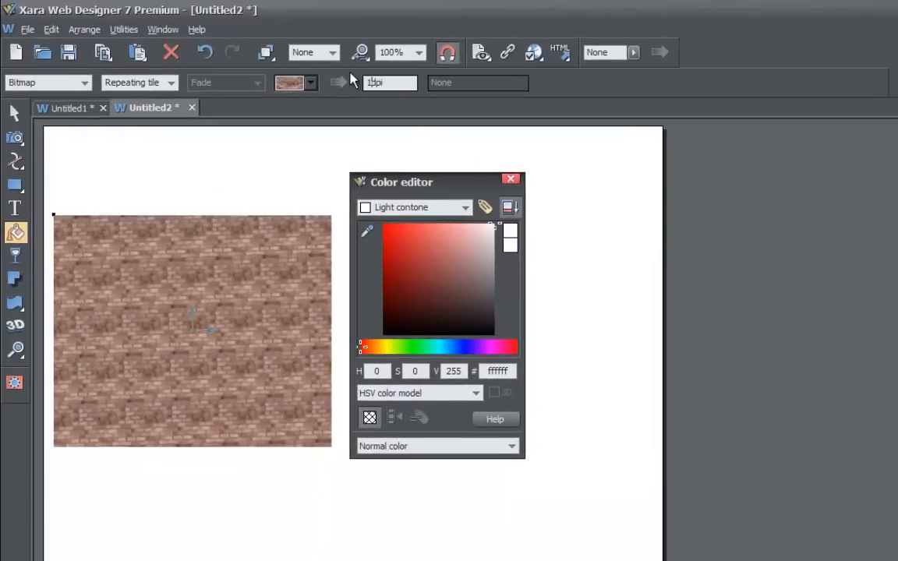
Set the brick fill's bitmap resolution to 100 dpi, then rotate and resize the pattern with its fill handles so the bricks run nearly vertically.
key(Return)
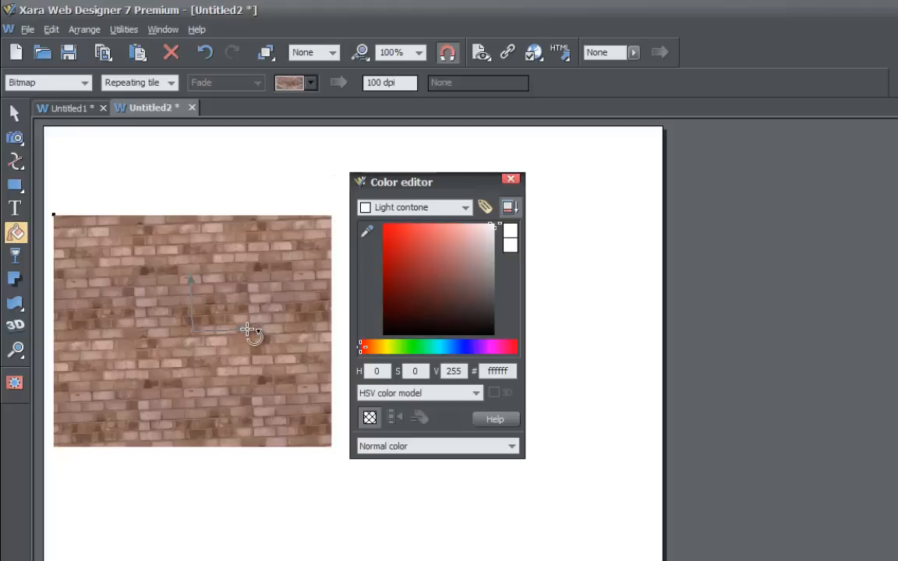
drag(247, 330, 210, 332)
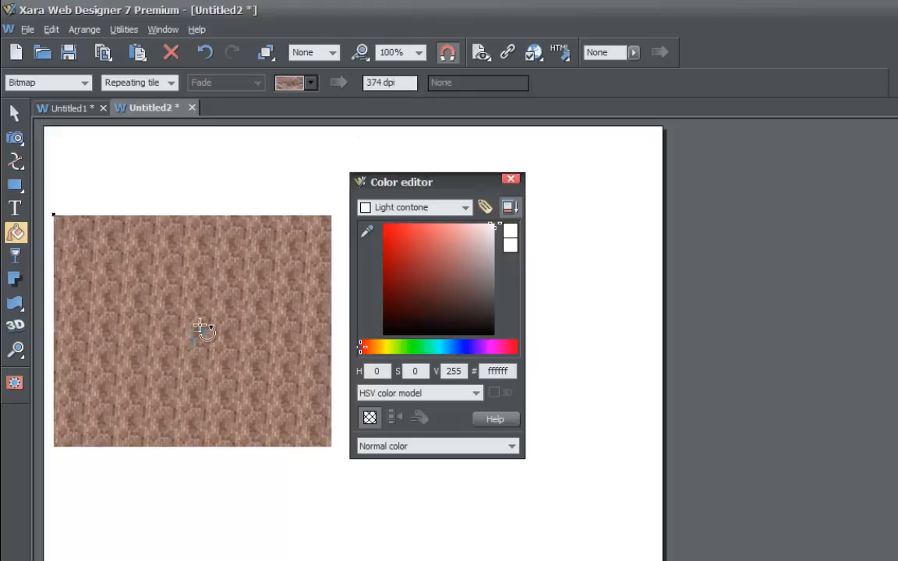
drag(201, 329, 234, 326)
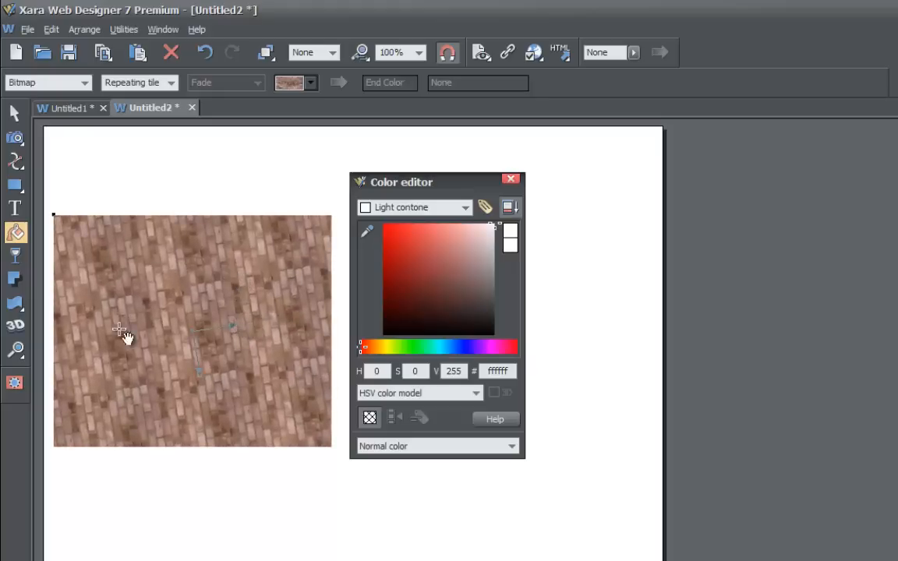
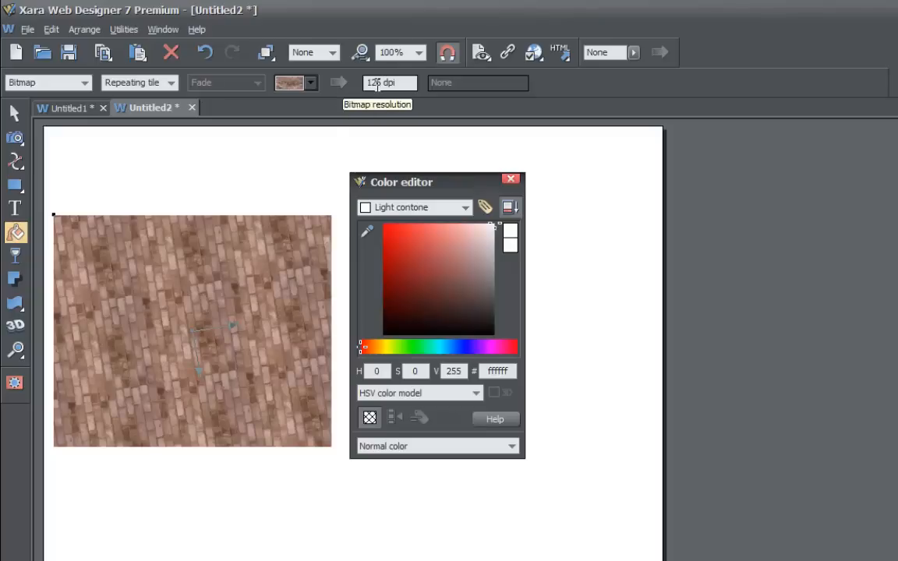
Try Single tile on the brick fill, select the rectangle, and undo the tiling change.
click(167, 88)
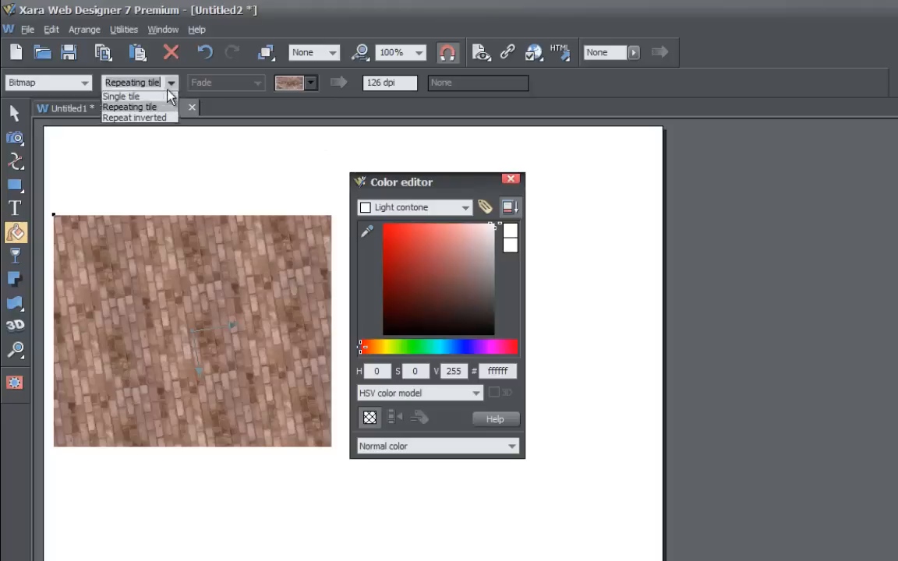
click(152, 99)
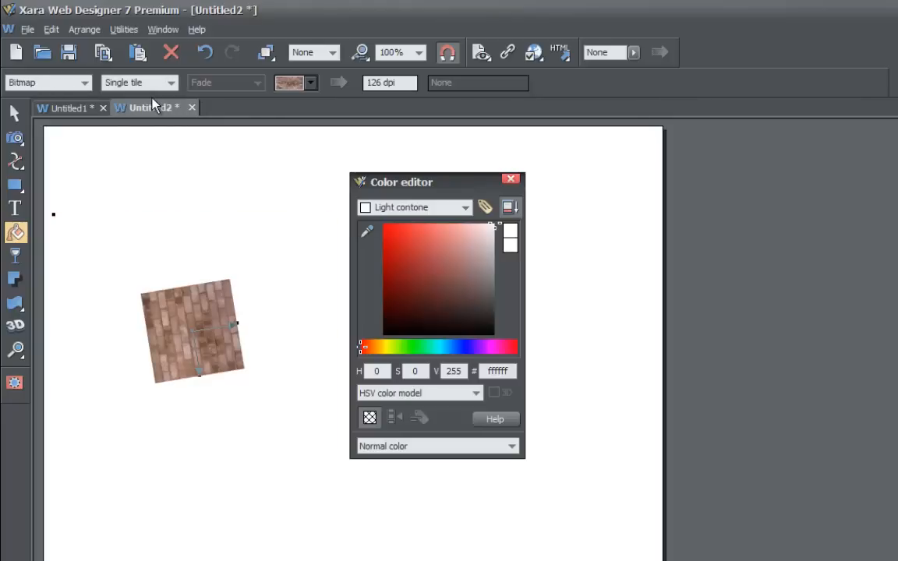
click(15, 115)
click(181, 326)
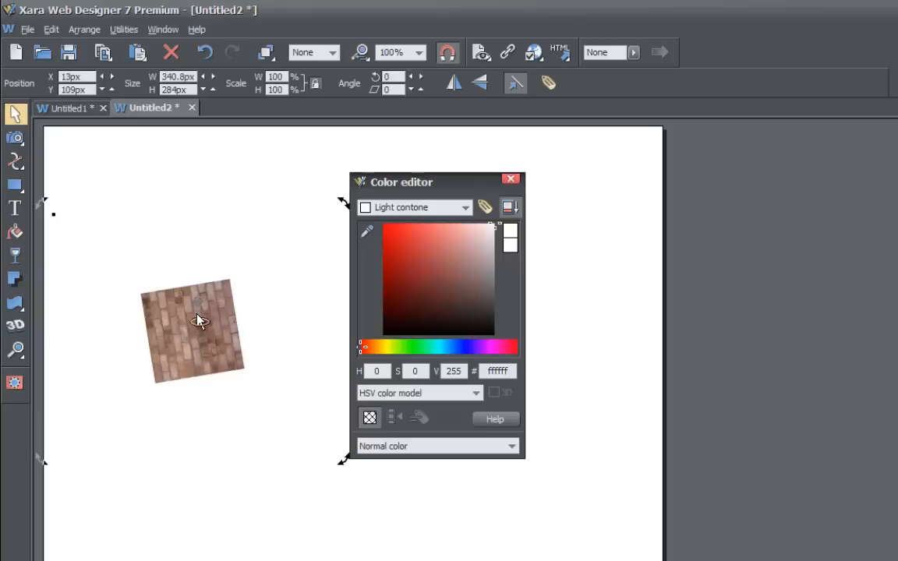
key(ctrl+z)
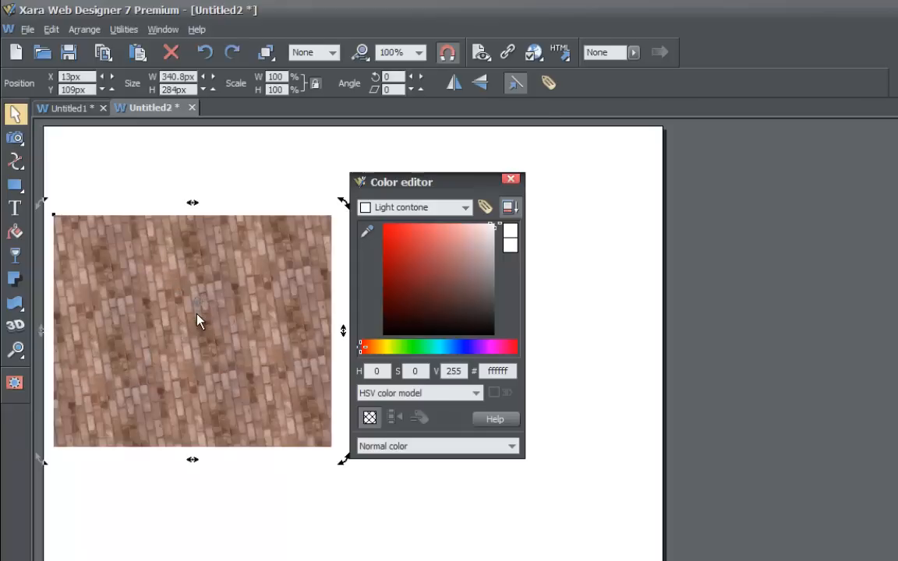
Set the brick fill's tiling to Single tile.
click(16, 233)
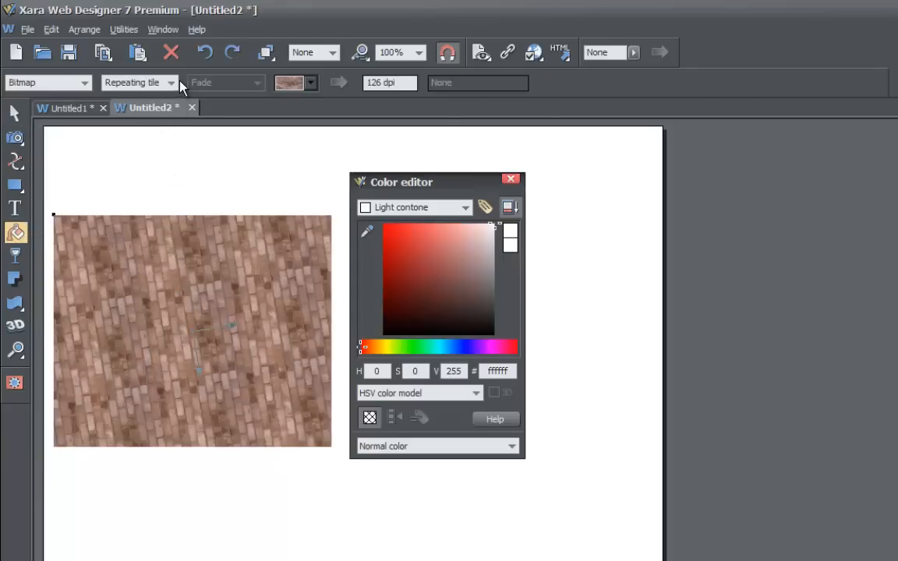
click(170, 82)
click(142, 93)
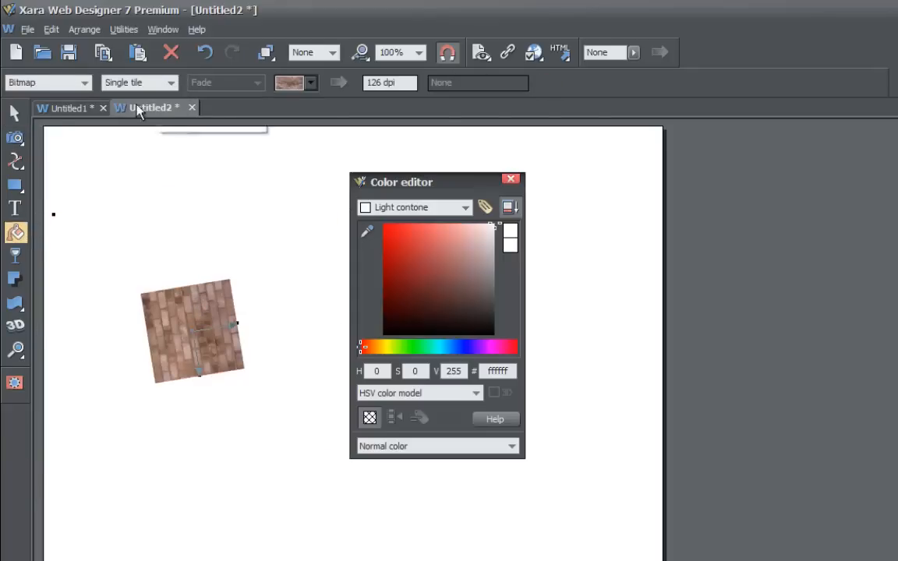
Move the single-tile rectangle up to about Y 55 px and enlarge it from its lower-left corner to about 370 by 308 px.
click(16, 113)
drag(215, 331, 236, 286)
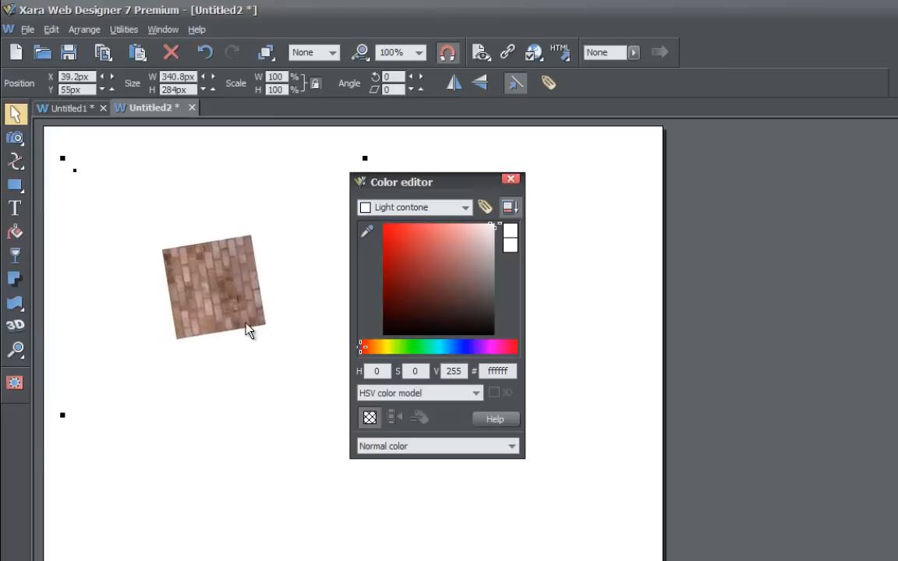
click(240, 327)
click(224, 324)
drag(64, 415, 78, 372)
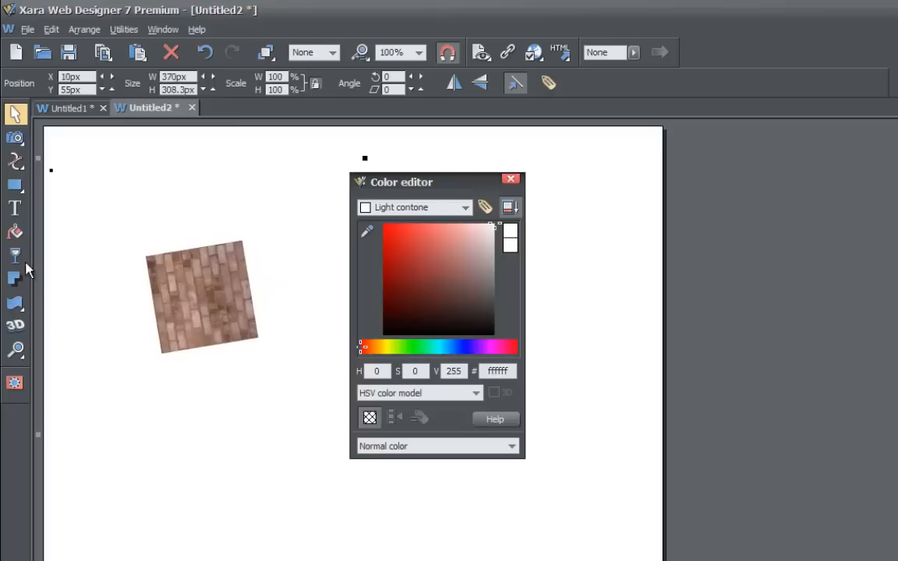
Enlarge and straighten the single brick tile with its fill handle so it spans most of the rectangle's height.
click(15, 232)
drag(255, 295, 269, 279)
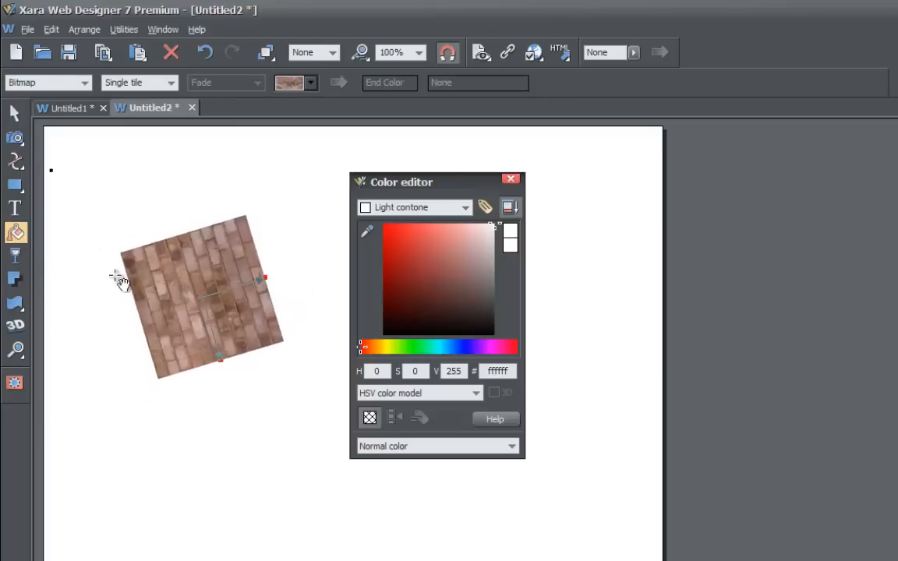
drag(267, 279, 304, 287)
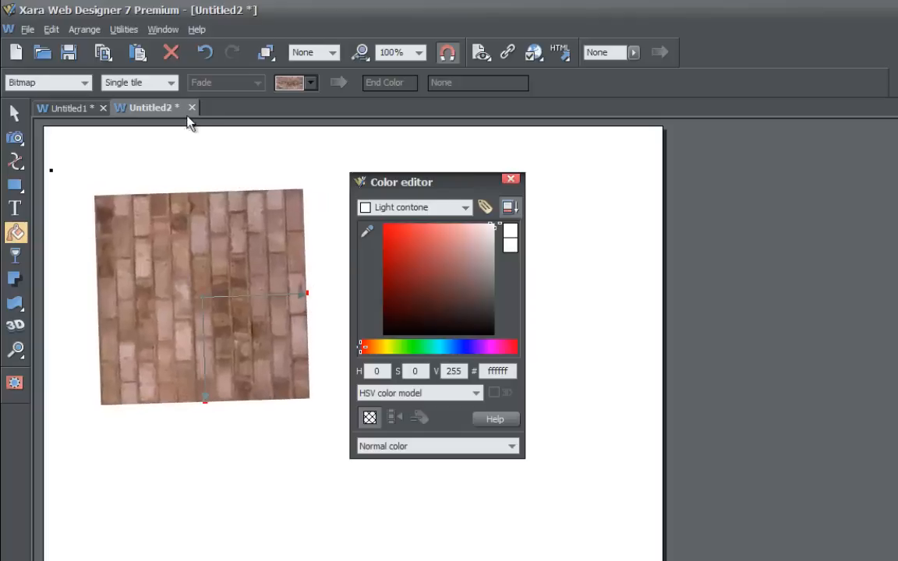
Set the brick fill's tiling to Repeating tile and shrink the pattern with its fill handle.
click(172, 83)
click(130, 108)
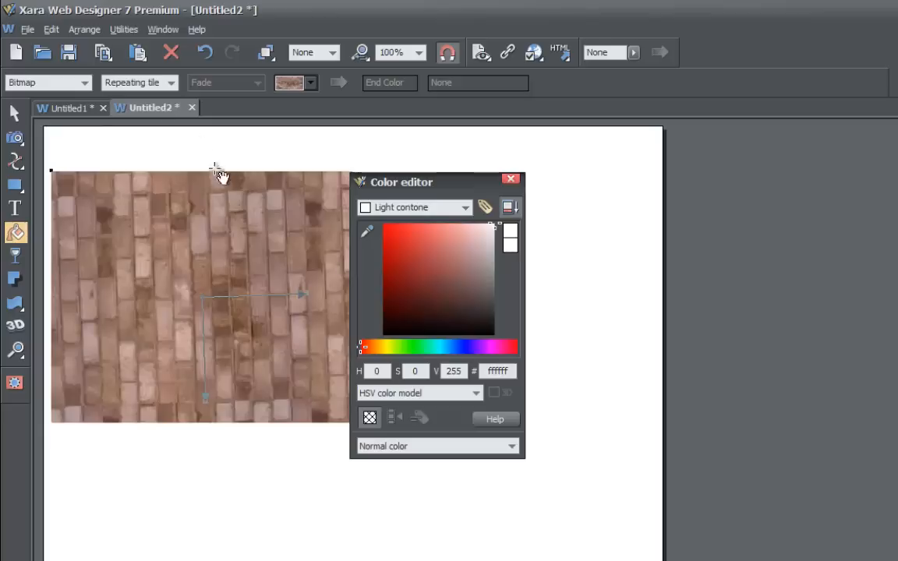
drag(300, 290, 273, 296)
Set the brick fill's tiling to Repeat inverted, shrink the pattern further, and move the Color editor clear of the rectangle.
click(168, 82)
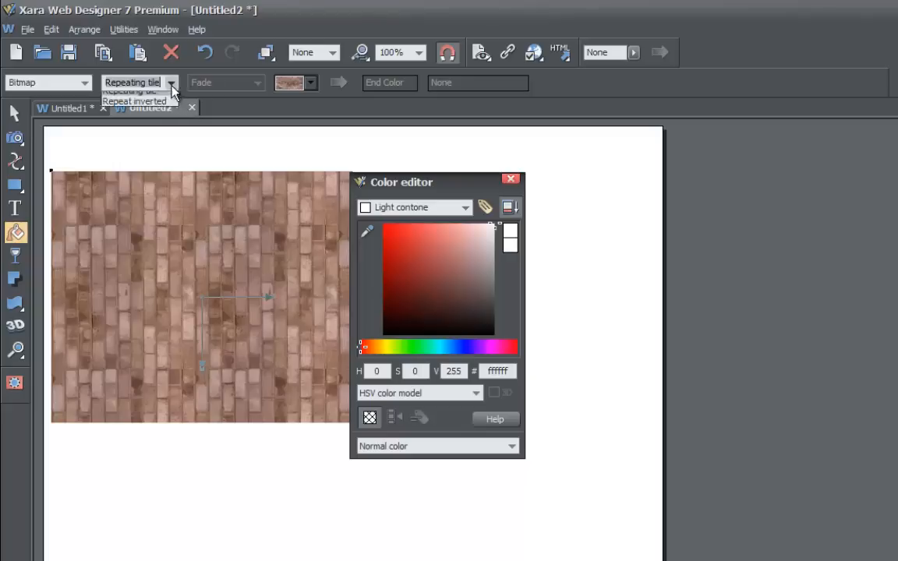
click(156, 115)
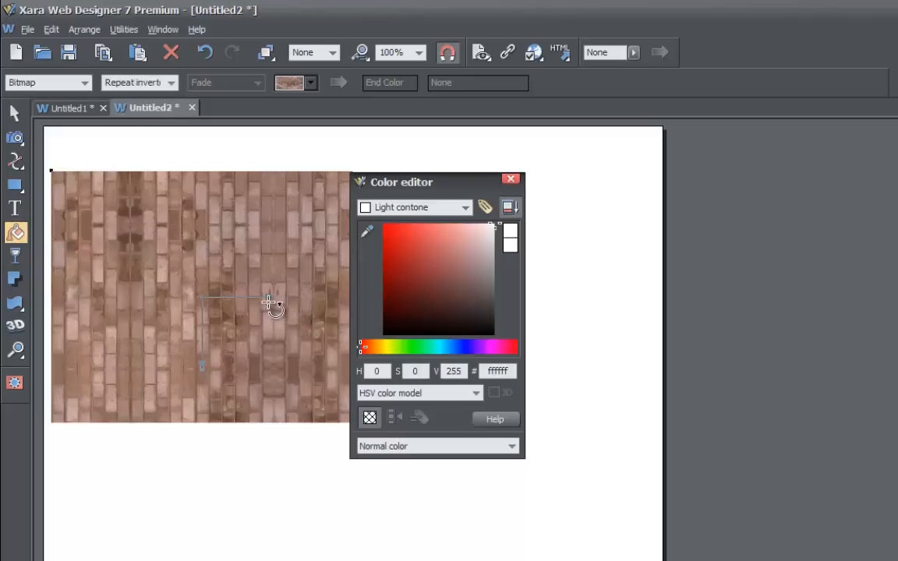
drag(268, 302, 240, 302)
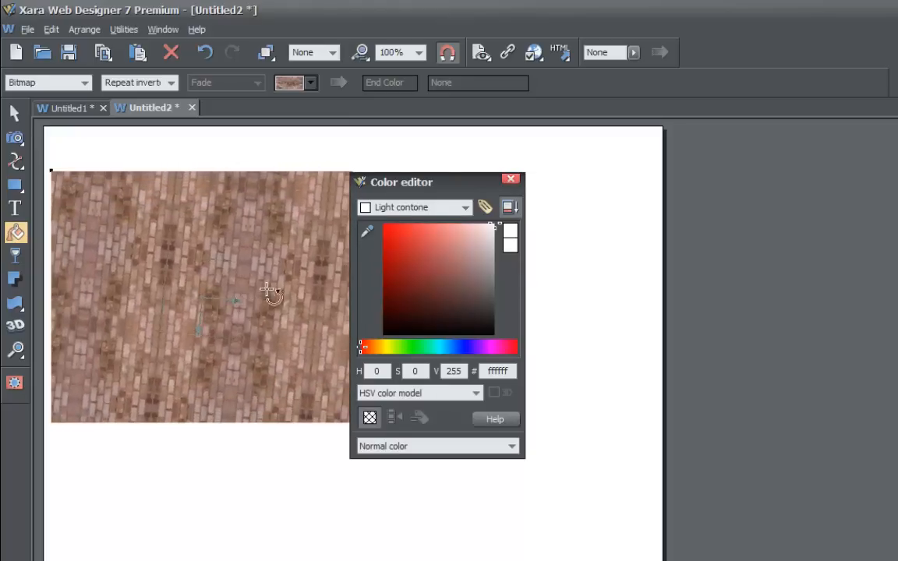
drag(429, 189, 536, 175)
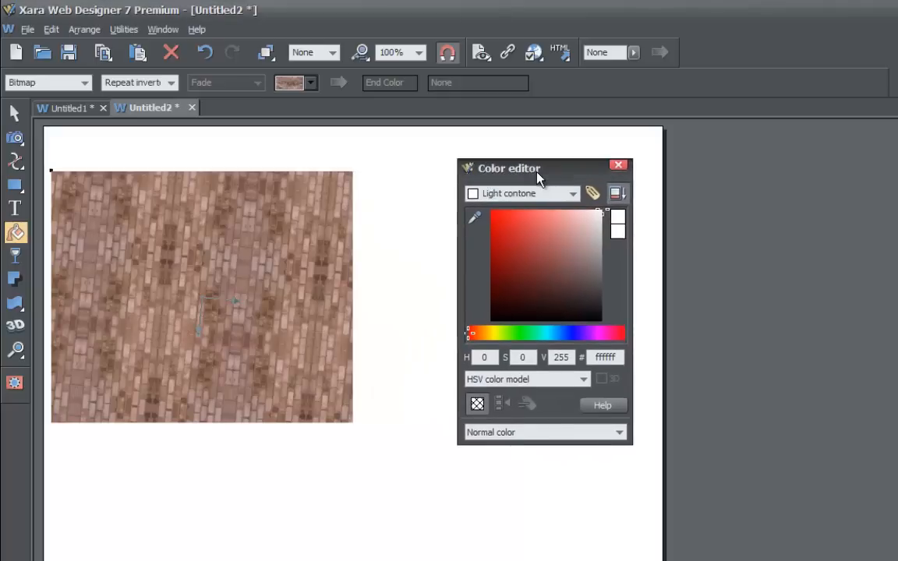
Change the rectangle's fill type to Fractal clouds and slightly enlarge and rotate the pattern with its fill handle.
click(83, 82)
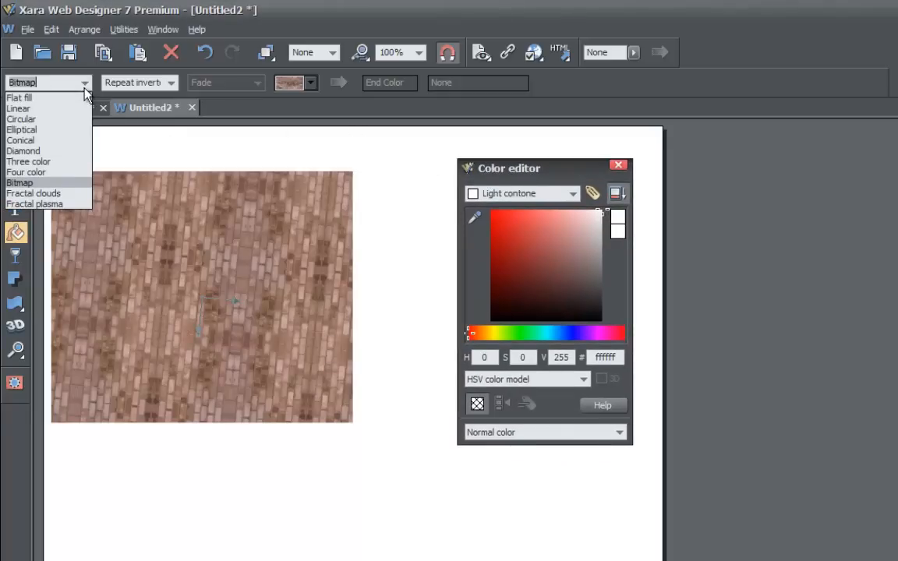
click(68, 193)
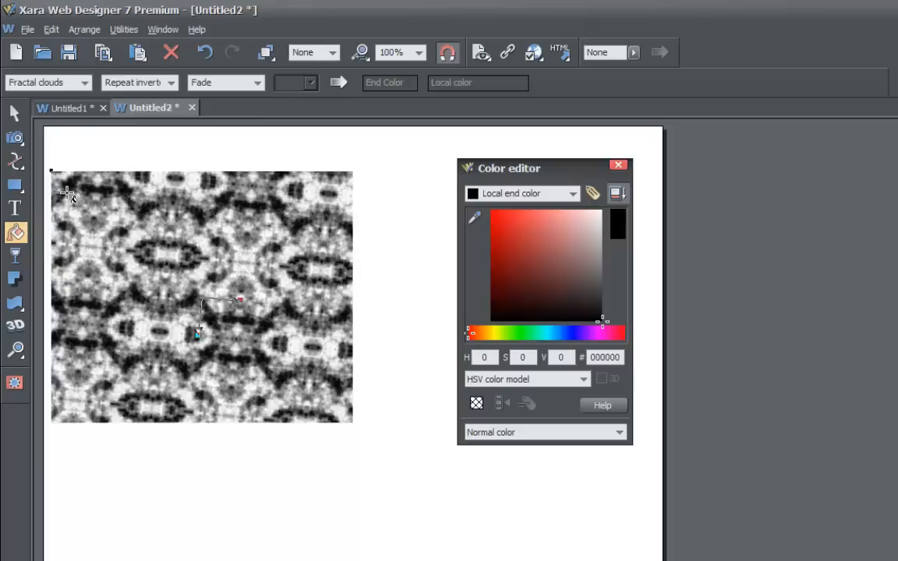
mouse_move(239, 299)
mouse_down()
mouse_move(277, 286)
mouse_move(245, 282)
mouse_move(269, 288)
mouse_move(250, 293)
mouse_up()
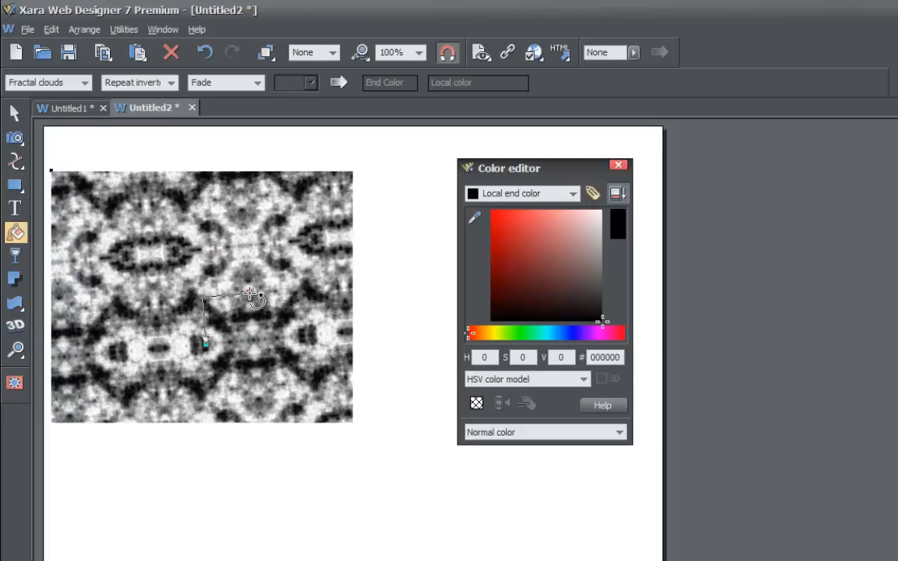
Change the rectangle's fill type to Fractal plasma, then shrink and re-enlarge the pattern with its fill handle.
click(75, 79)
click(47, 203)
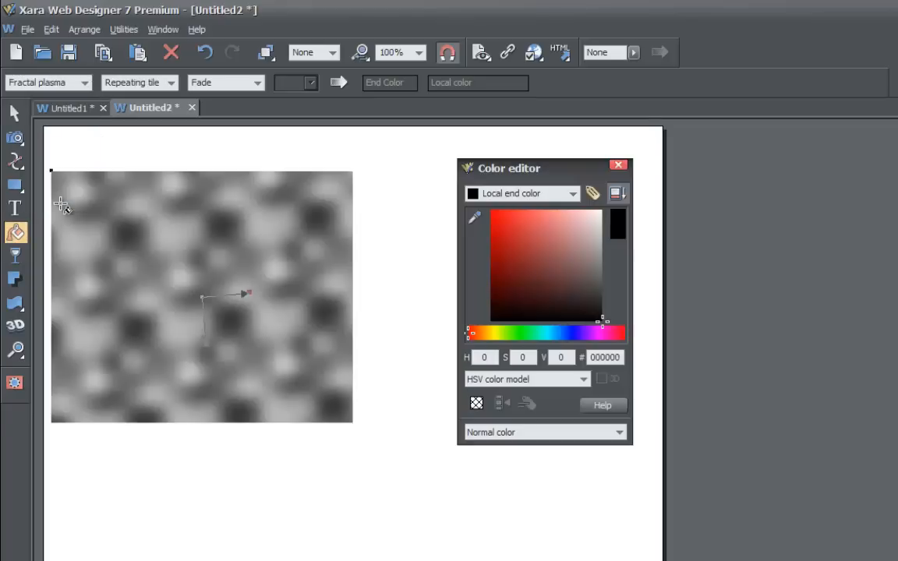
mouse_move(253, 294)
mouse_down()
mouse_move(221, 297)
mouse_move(236, 296)
mouse_up()
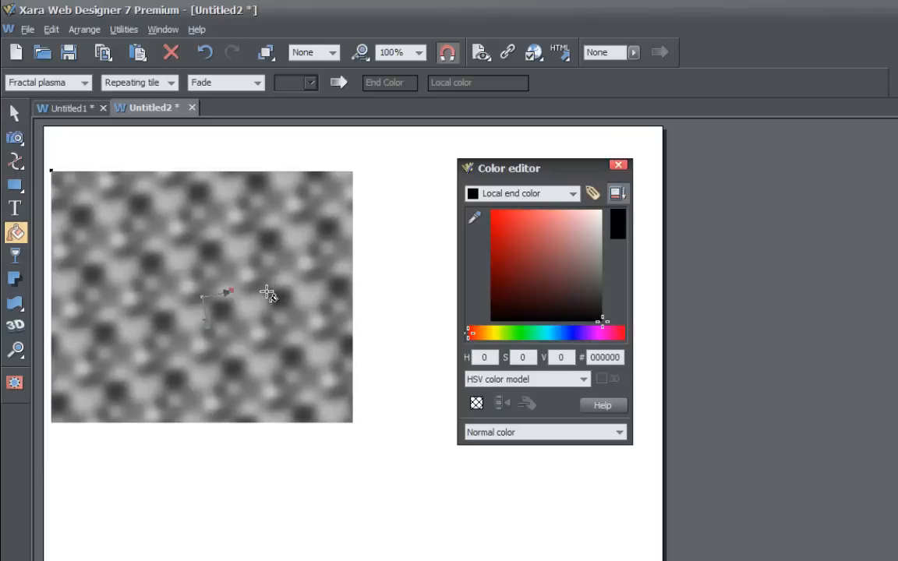
mouse_move(228, 293)
mouse_down()
mouse_move(250, 291)
mouse_move(228, 295)
mouse_move(250, 290)
mouse_move(240, 286)
mouse_up()
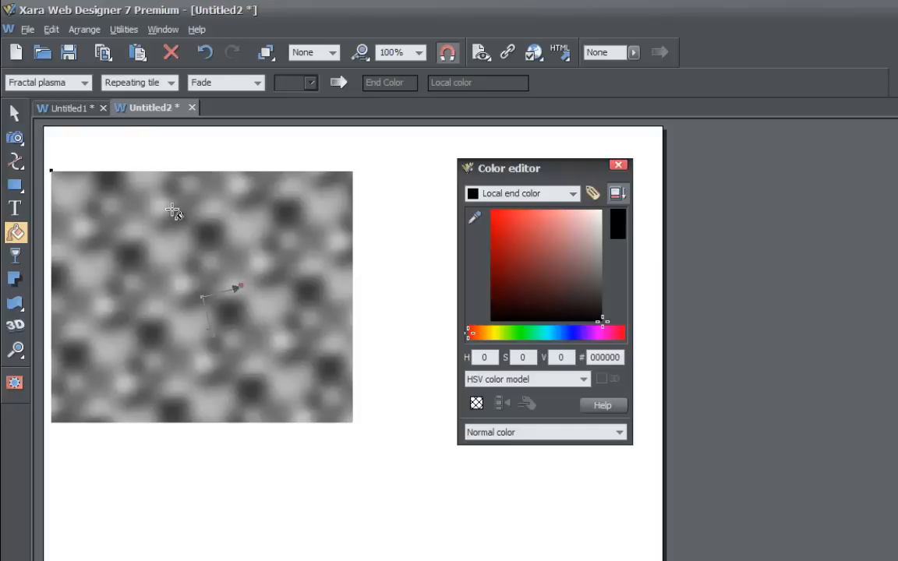
Switch the rectangle's fill type back to Fractal clouds.
click(86, 83)
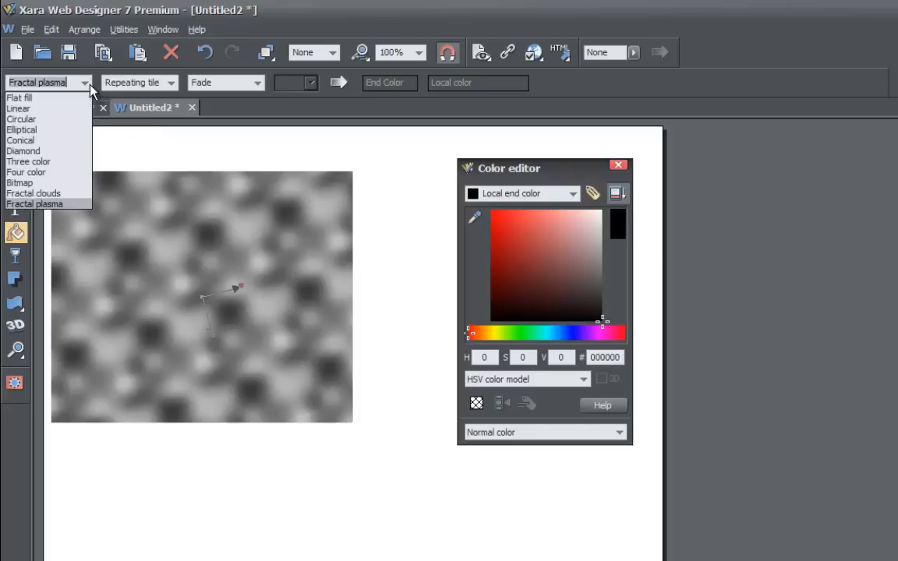
click(70, 194)
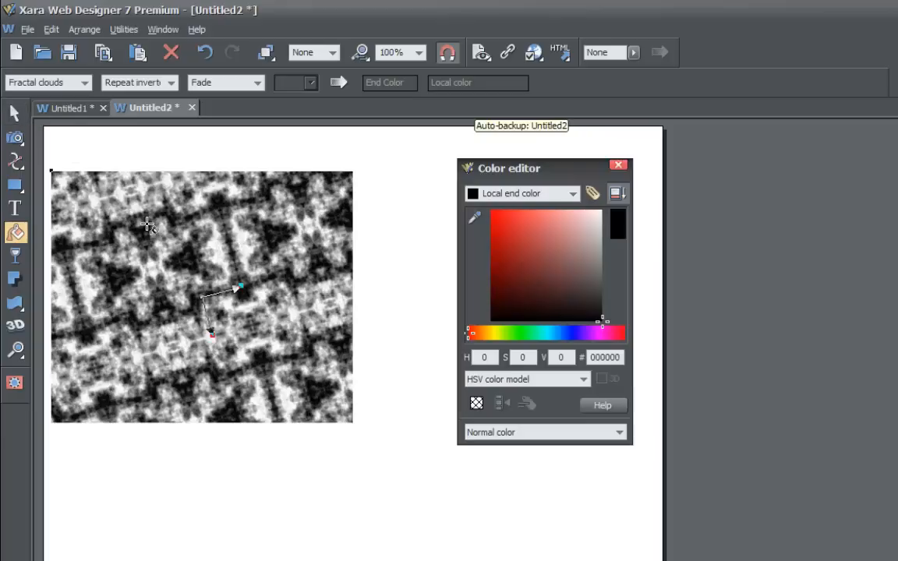
click(81, 81)
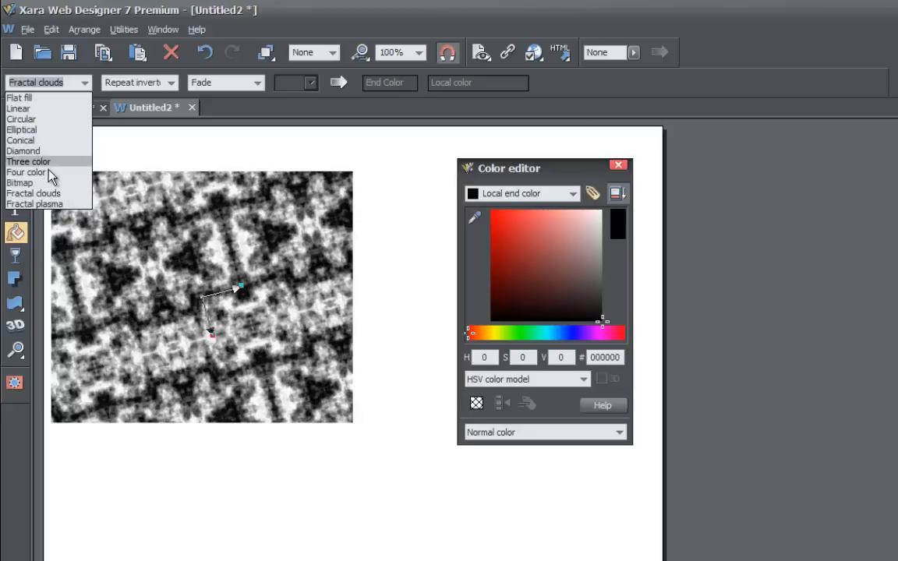
click(170, 82)
click(171, 83)
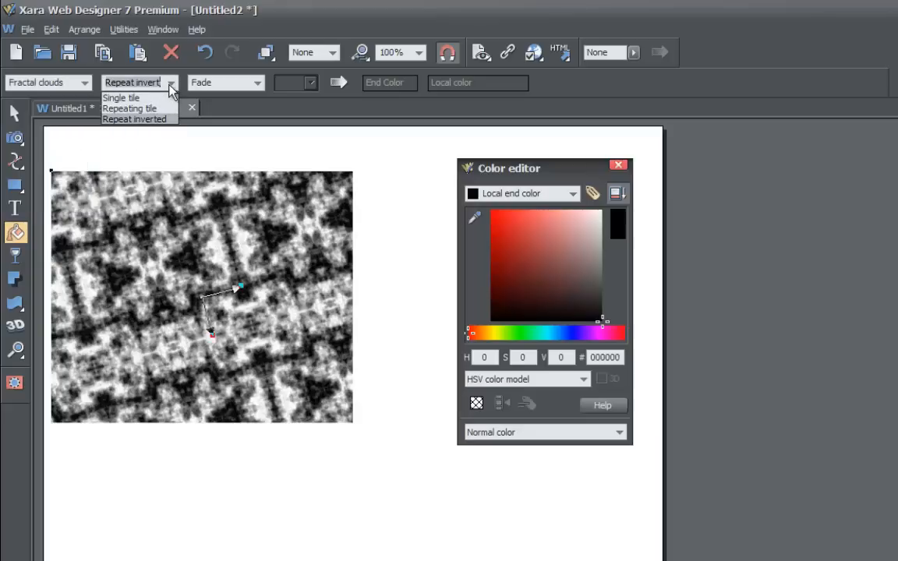
click(161, 81)
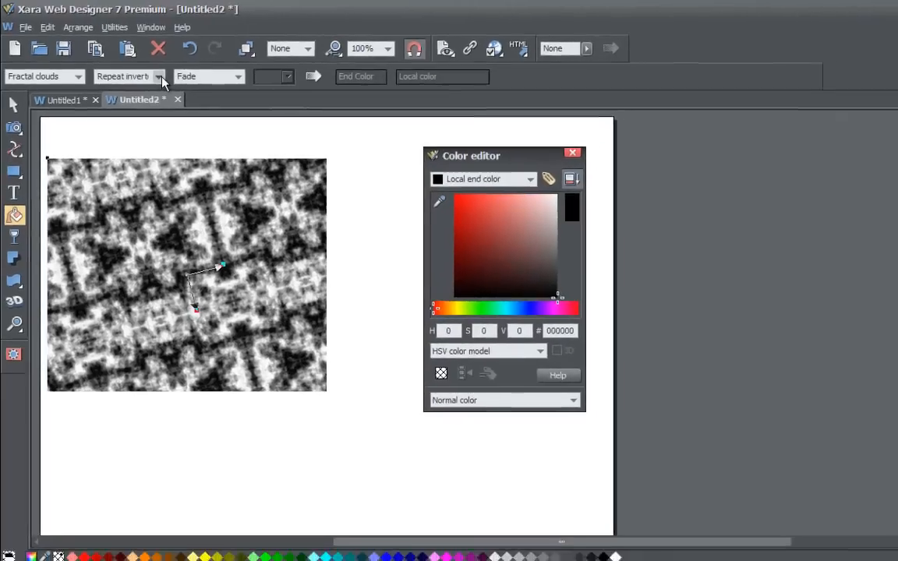
click(173, 84)
click(153, 76)
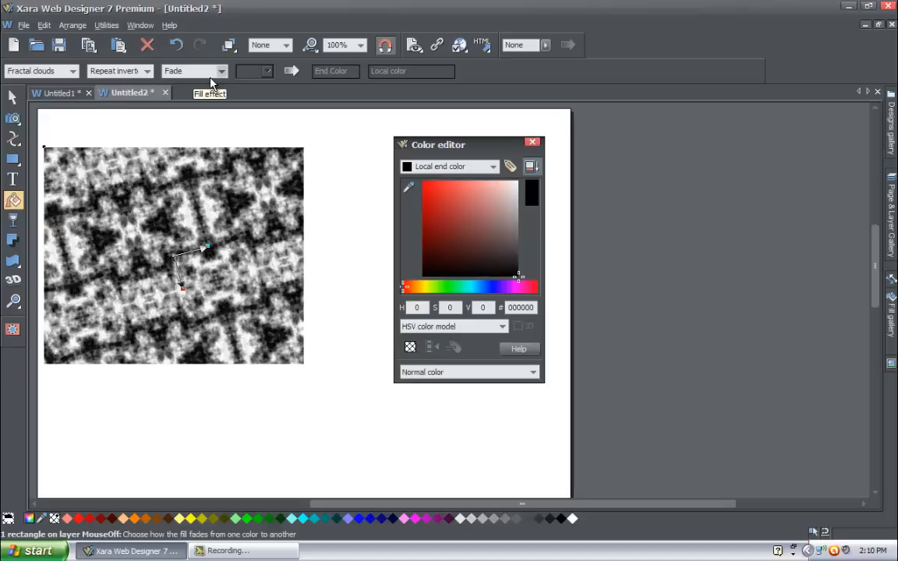
Delete the fractal-filled rectangle and draw a new one about 193 by 143 px in the upper-left area of the page.
click(13, 98)
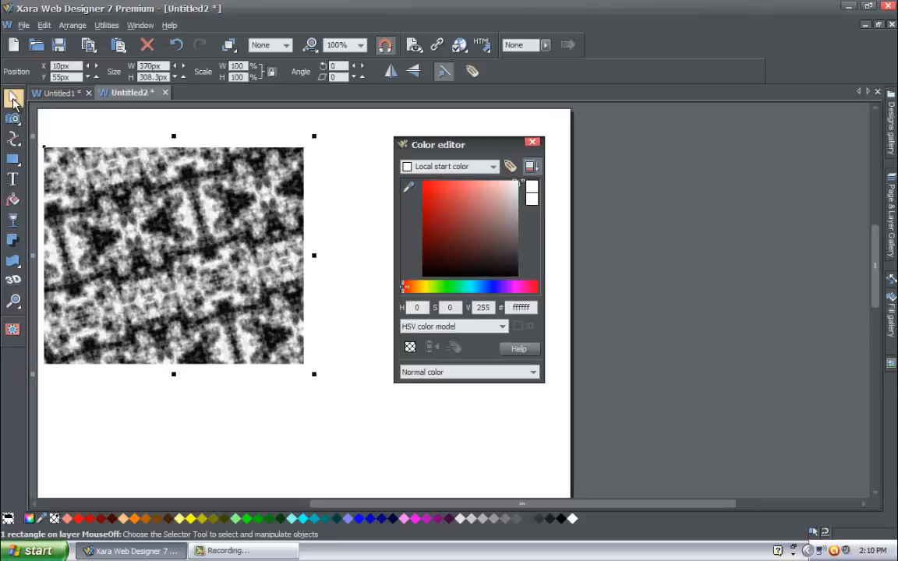
click(84, 167)
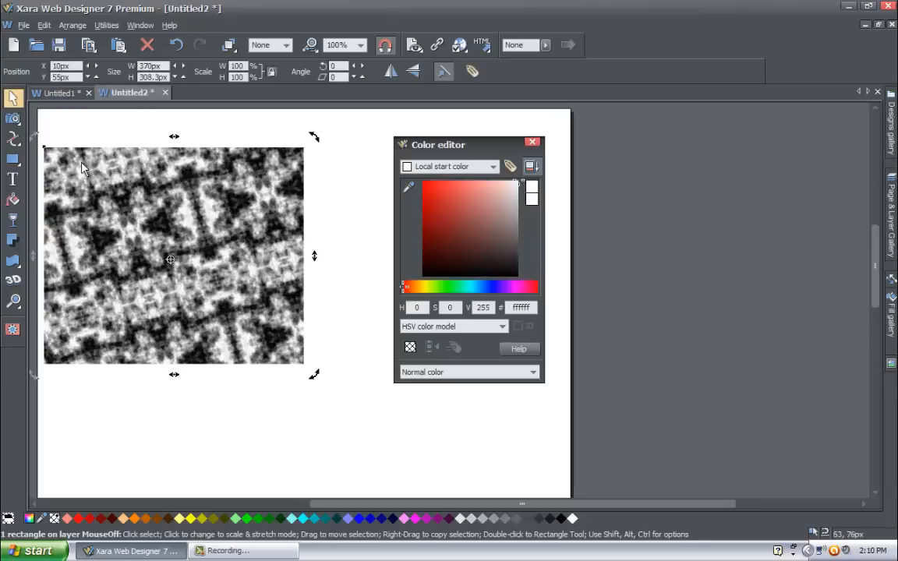
key(Delete)
click(12, 159)
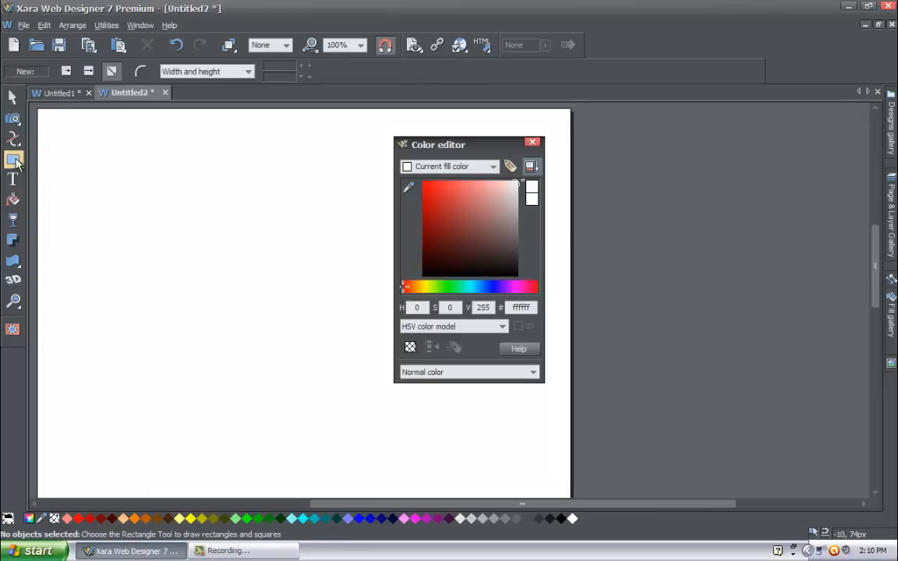
drag(87, 181, 222, 282)
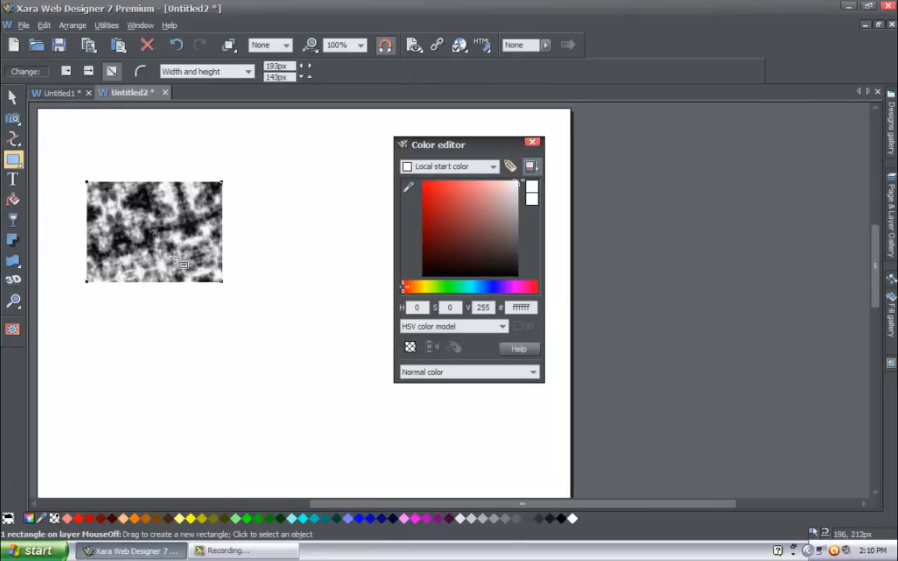
Change the new rectangle's fill type to Flat fill.
click(12, 201)
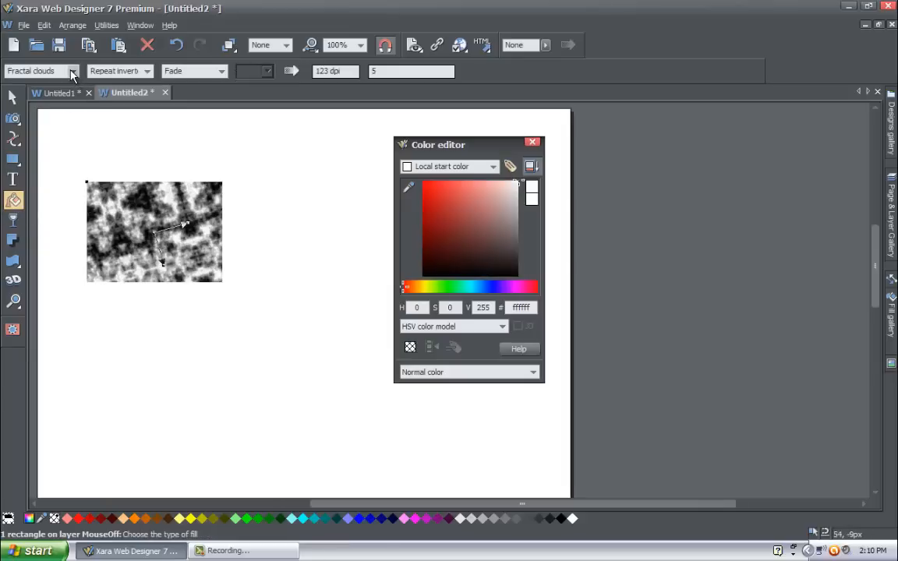
click(71, 71)
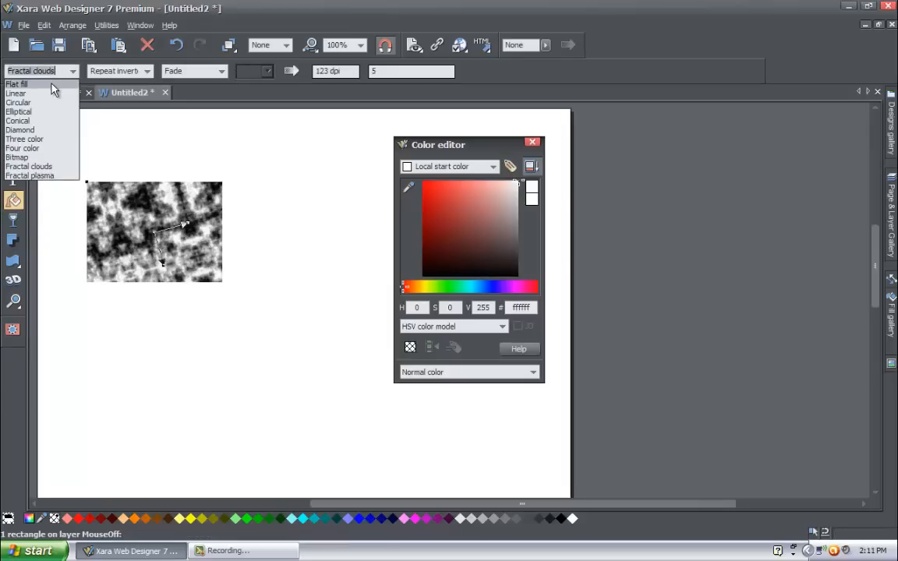
click(53, 84)
click(13, 97)
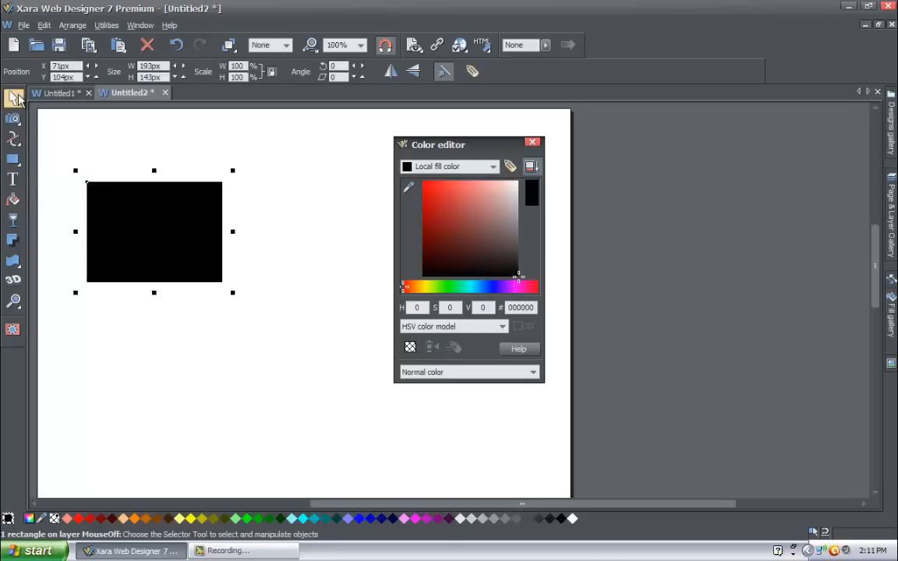
Change the black rectangle's fill type to Linear and then to Circular.
click(14, 199)
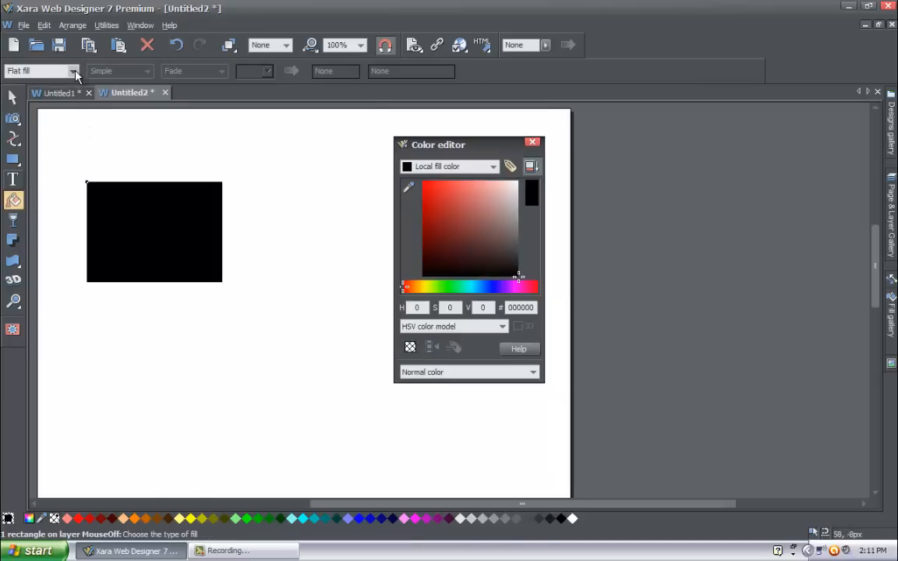
click(74, 71)
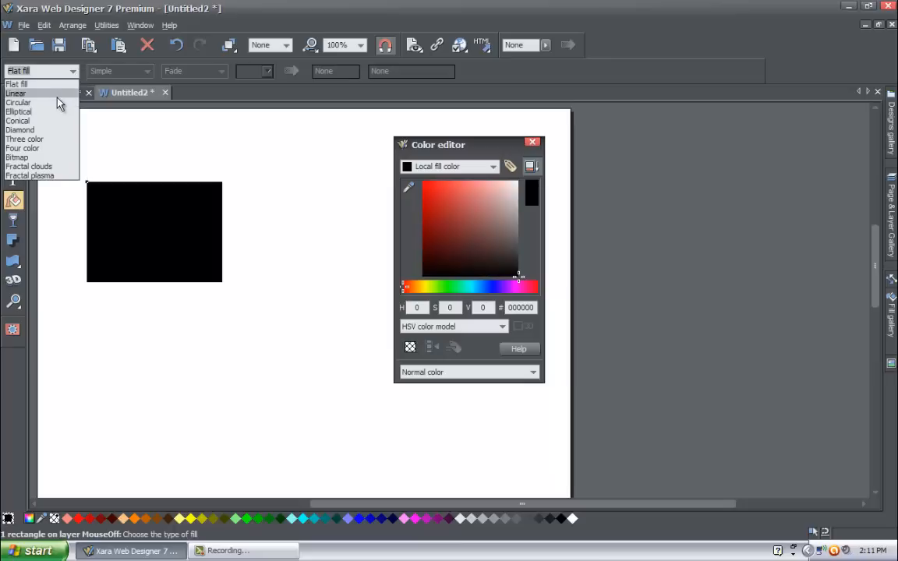
click(53, 92)
click(66, 70)
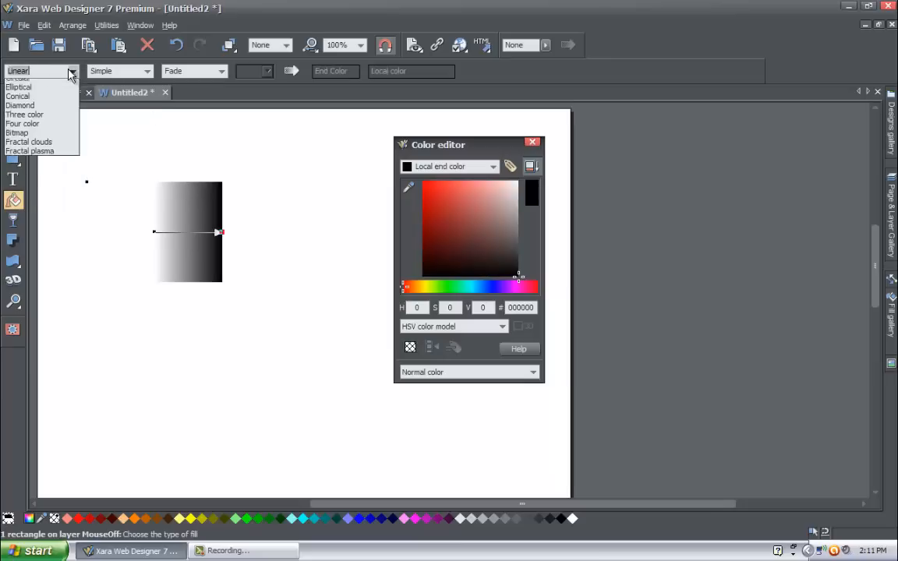
click(56, 102)
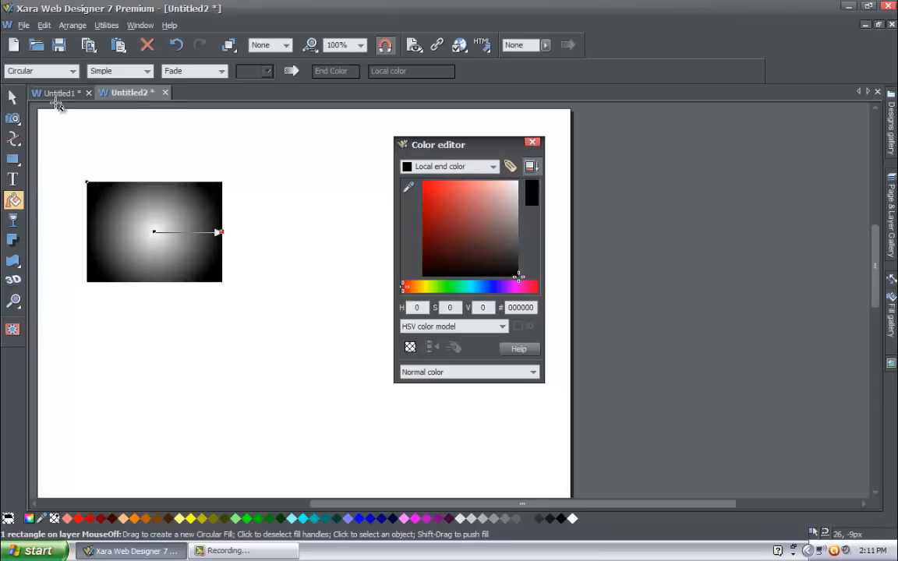
Set the circular fill's start color at the centre to bright red and its end color to green 00ff98.
click(154, 233)
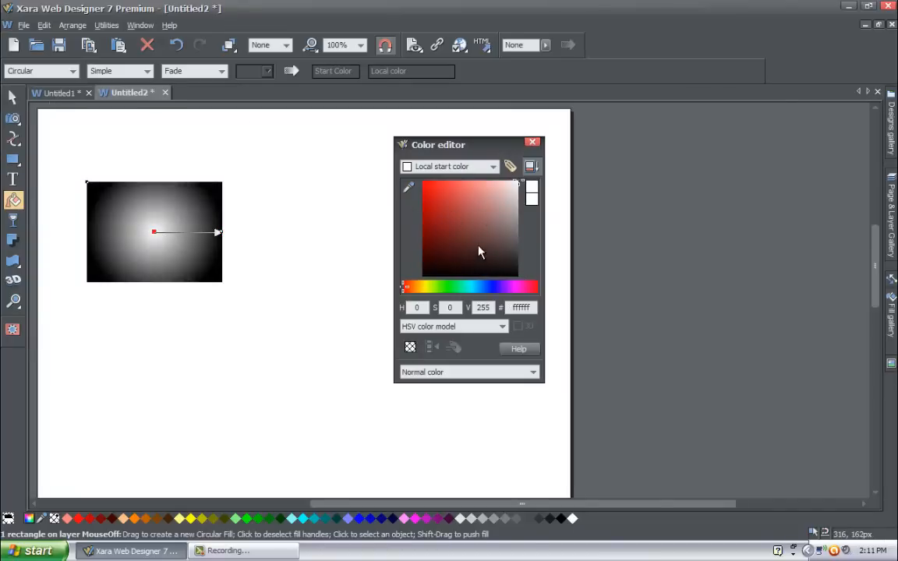
click(424, 183)
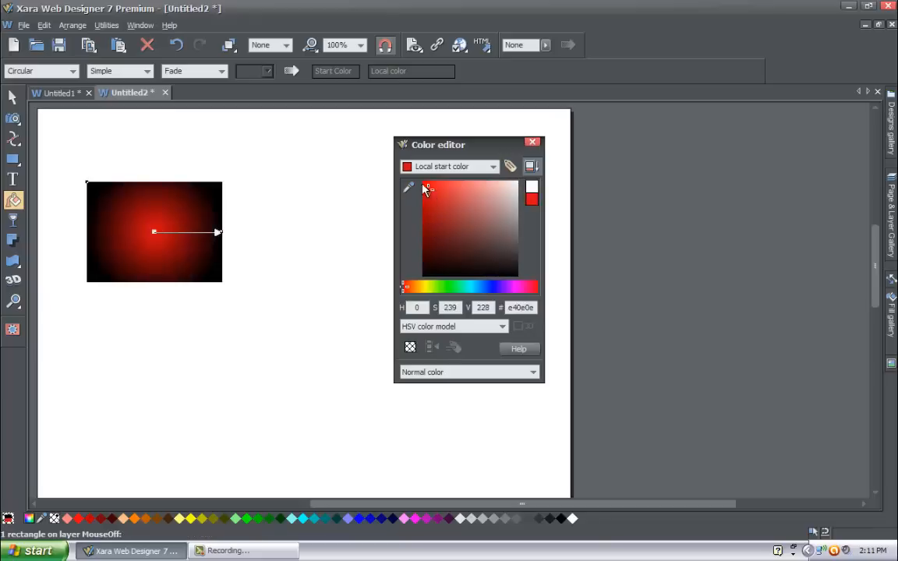
click(219, 231)
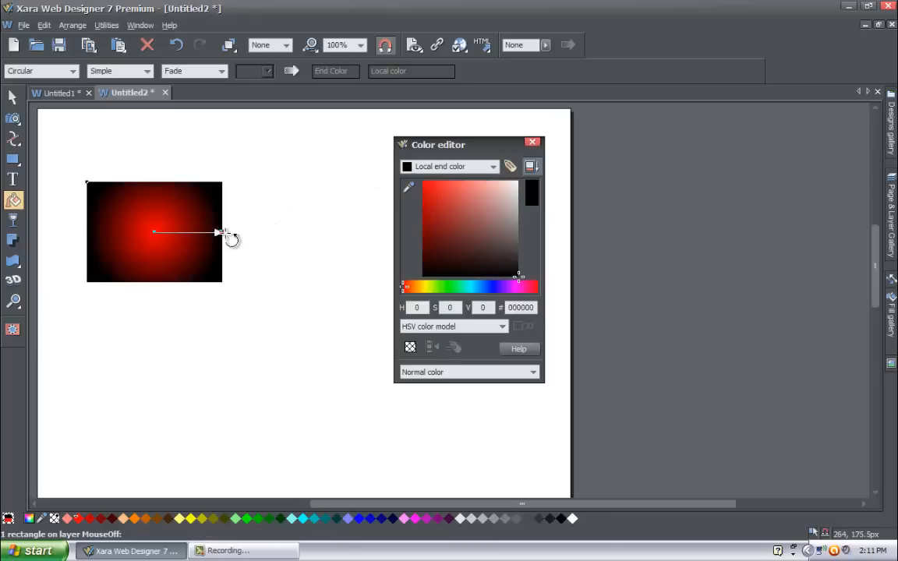
mouse_move(439, 227)
mouse_down()
mouse_move(479, 232)
mouse_move(482, 219)
mouse_move(470, 274)
mouse_move(422, 261)
mouse_move(462, 287)
mouse_up()
click(437, 287)
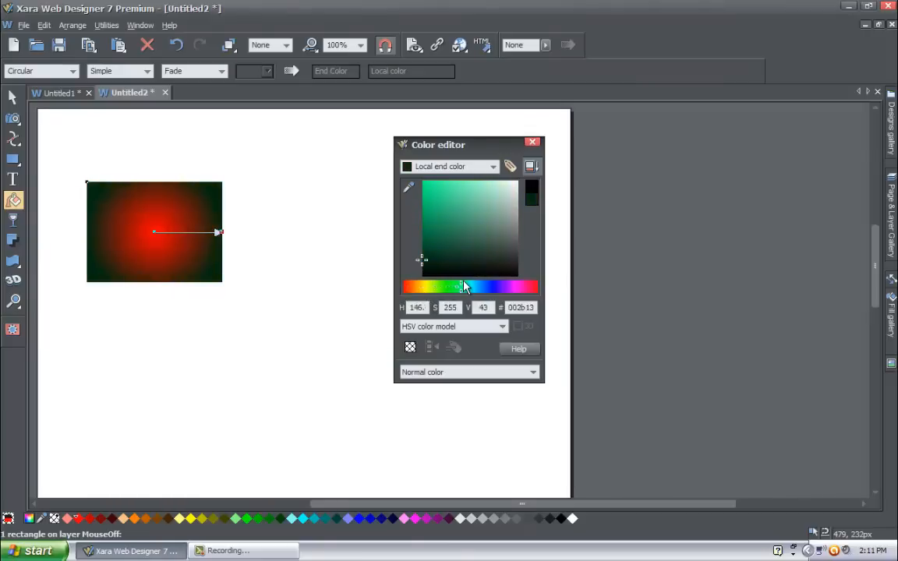
click(423, 184)
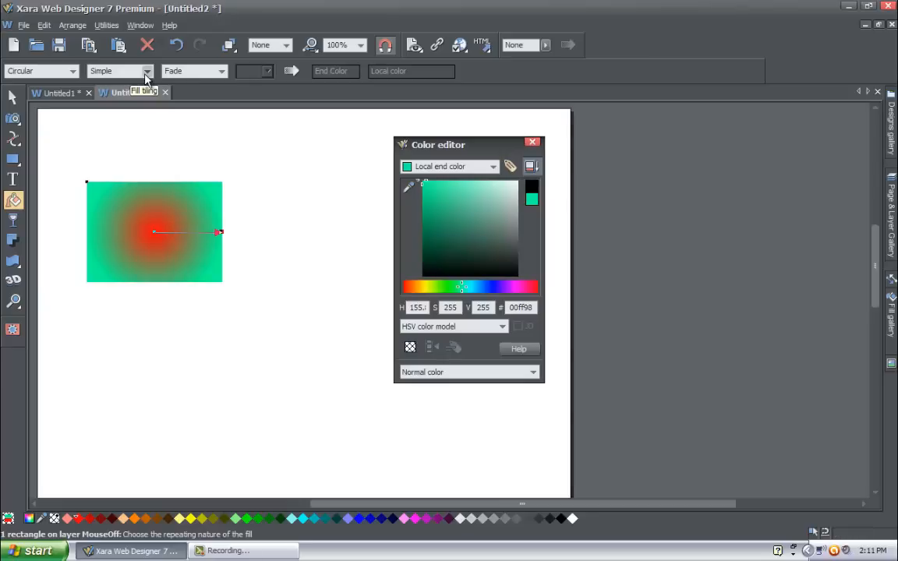
Set the circular fill's tiling to Repeating and shorten its fill arrow close to the centre to make many narrow rings.
click(146, 71)
click(118, 86)
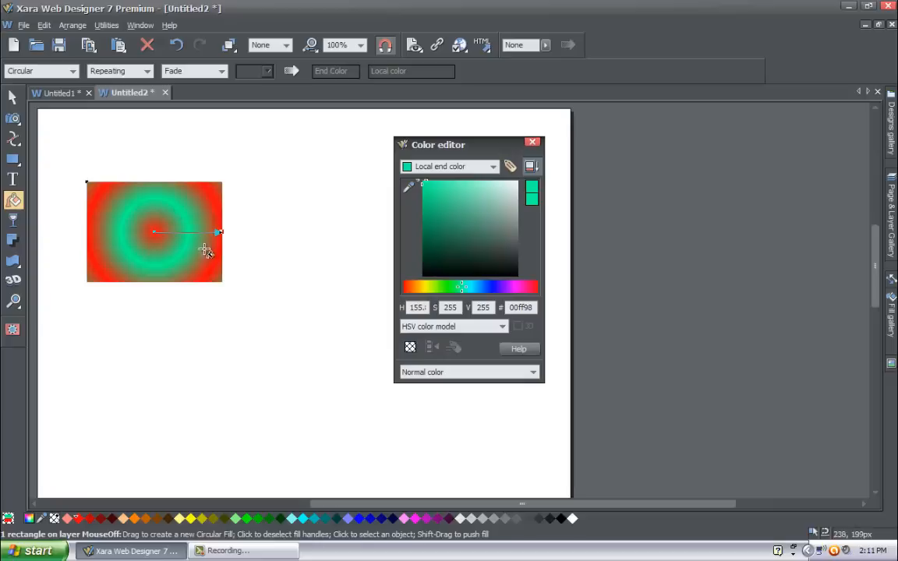
drag(221, 233, 163, 229)
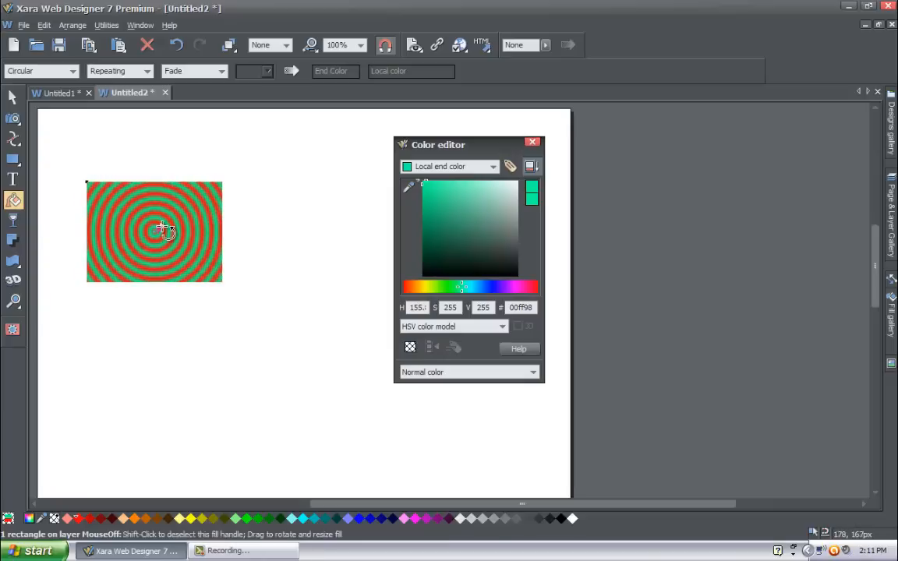
Delete the rectangle with the repeating red and green circular fill.
click(12, 97)
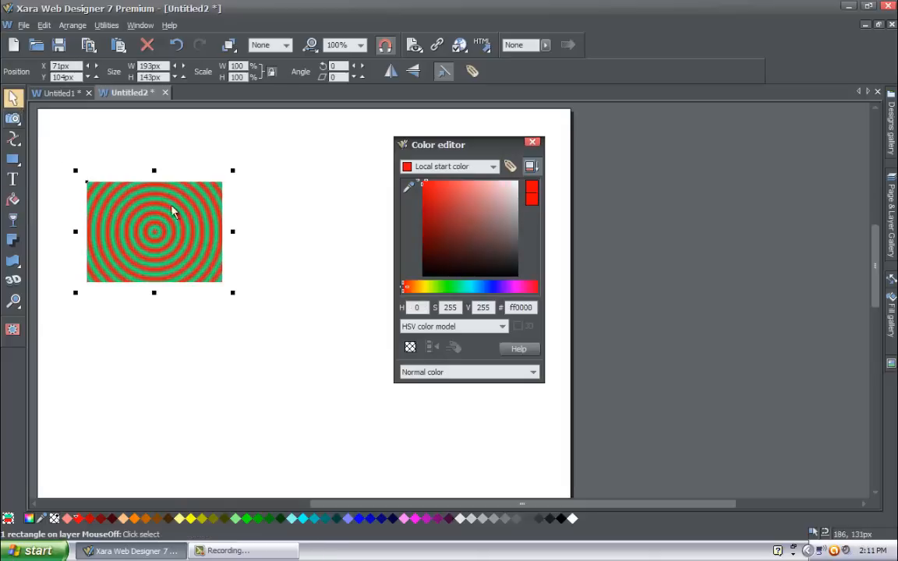
key(Delete)
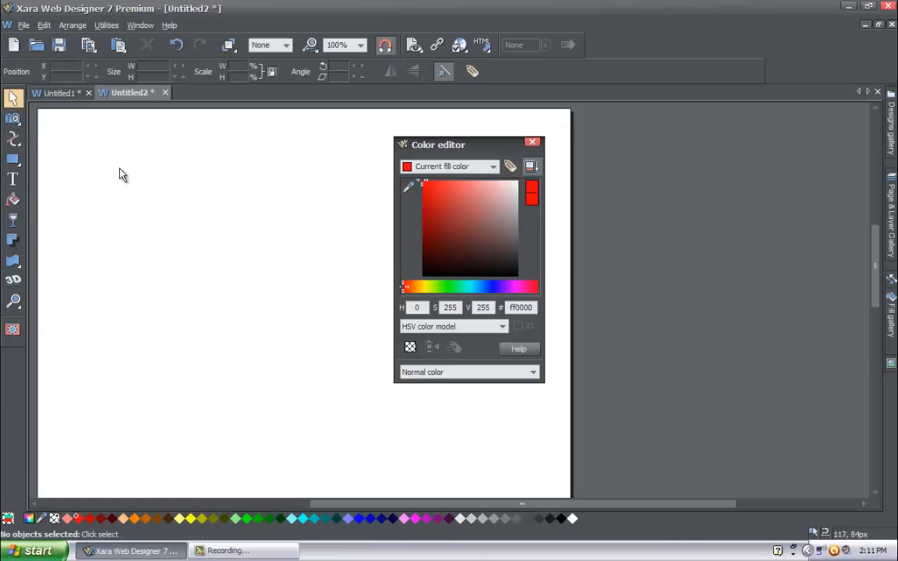
Draw a new rectangle about 185 by 146 px in the page's upper-left area, and delete it again.
click(13, 160)
drag(93, 181, 223, 283)
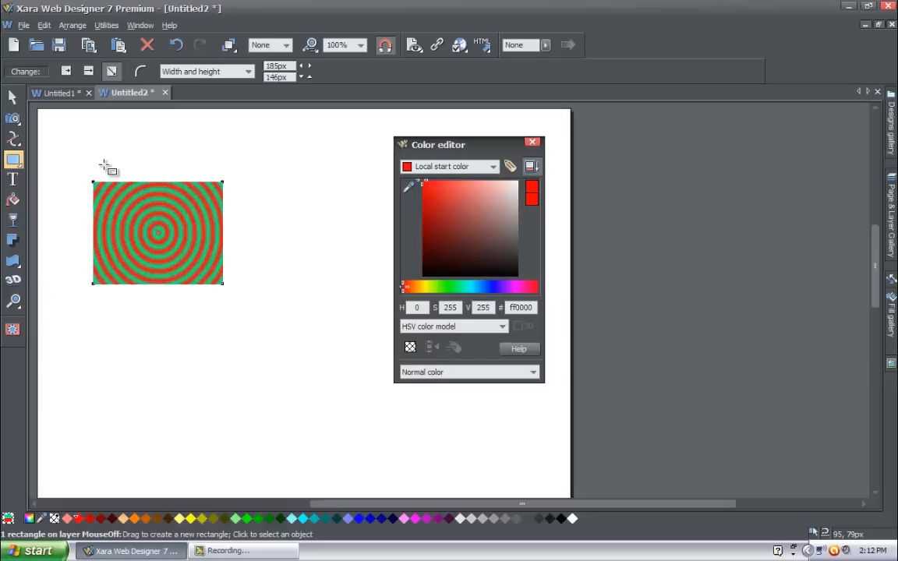
click(12, 97)
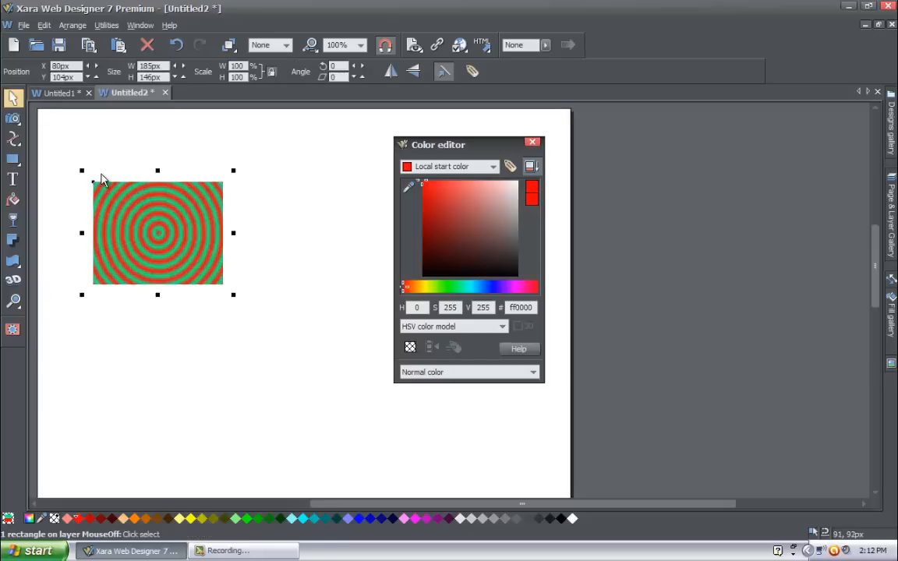
key(Delete)
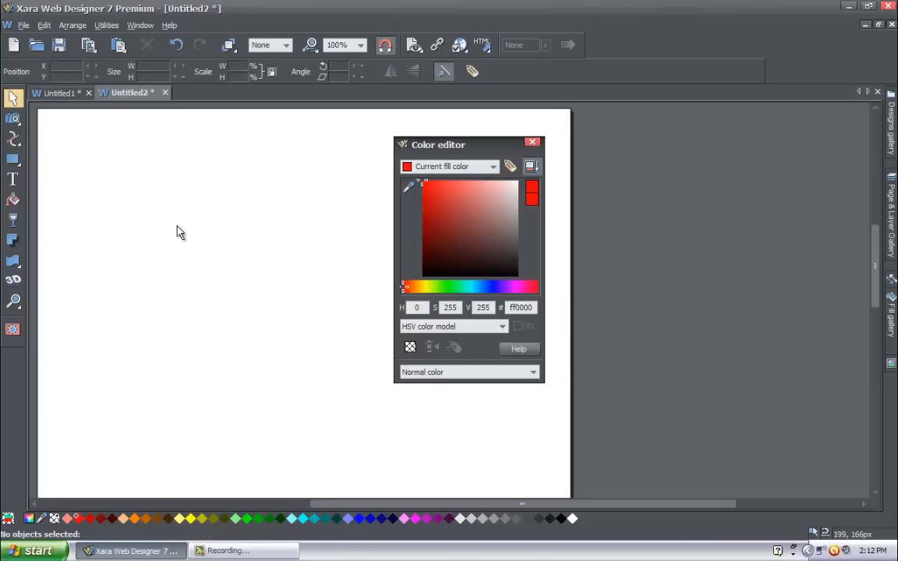